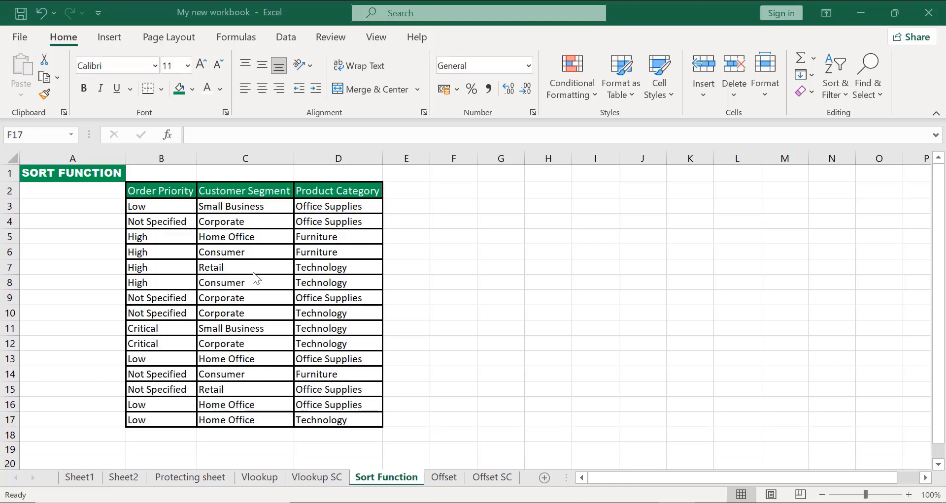
{"action": "left_click", "coordinate": [462, 204]}
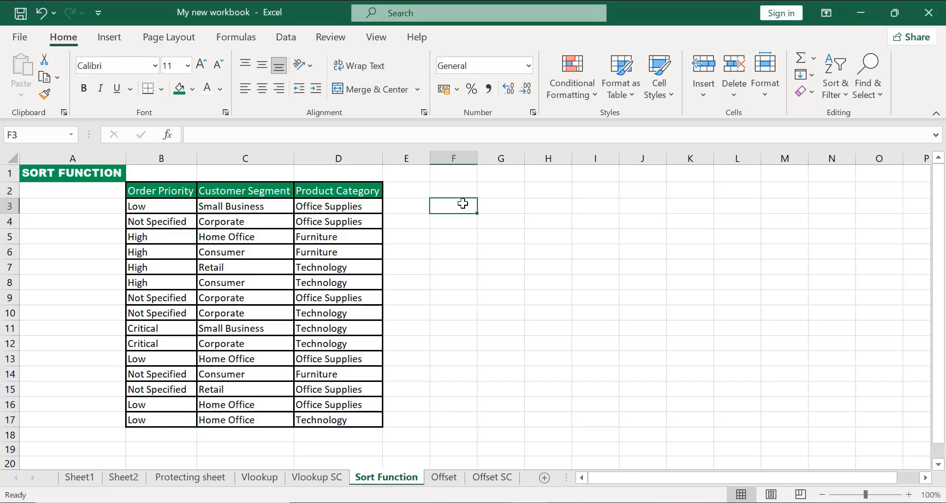
{"action": "type", "text": "="}
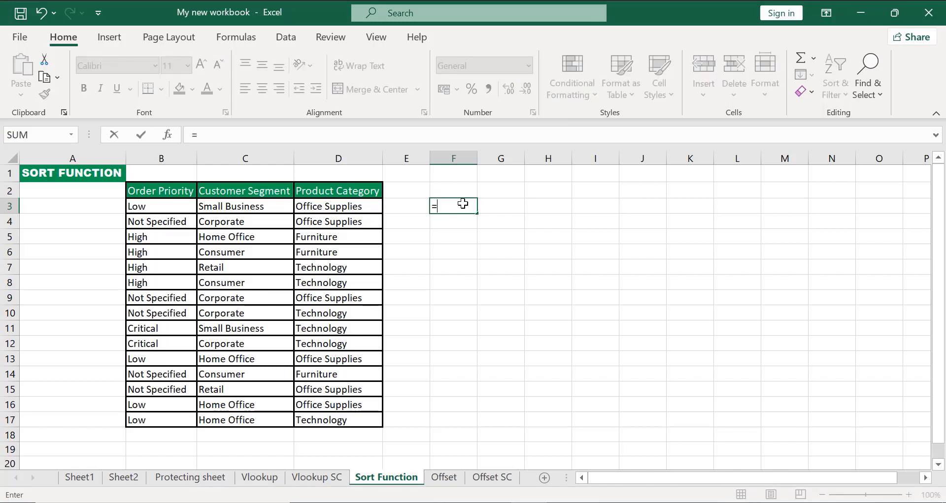
{"action": "type", "text": "sort"}
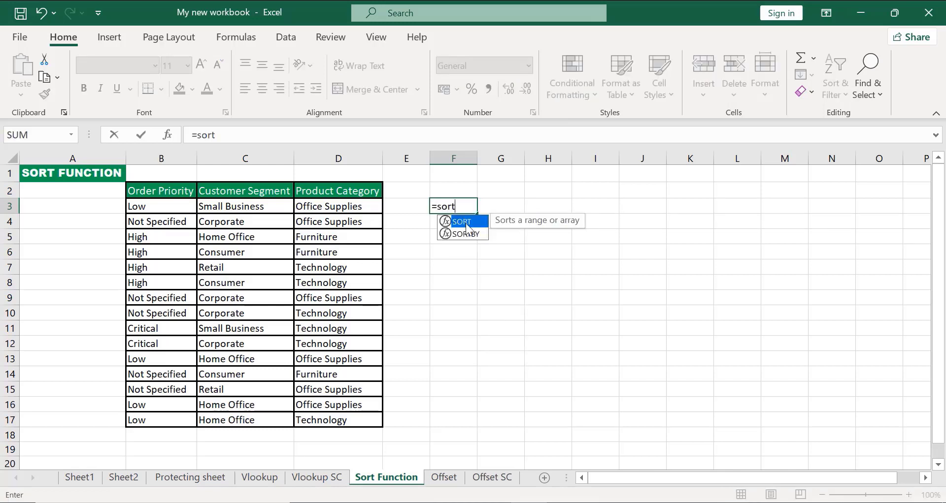
{"action": "double_click", "coordinate": [466, 223]}
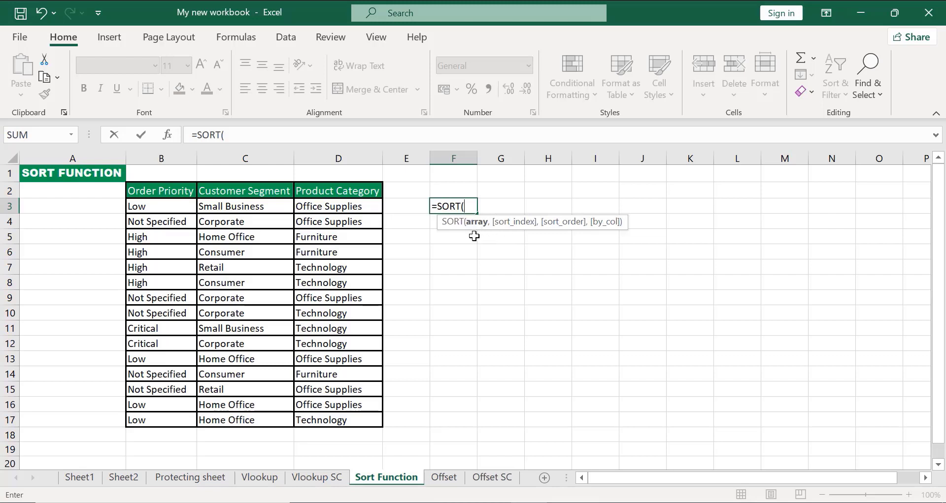
{"action": "key", "text": "BackSpace"}
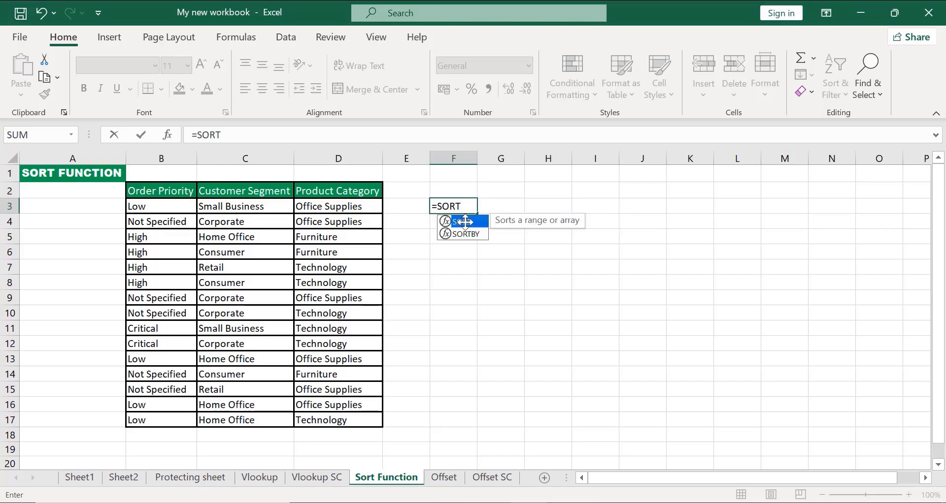
{"action": "double_click", "coordinate": [464, 222]}
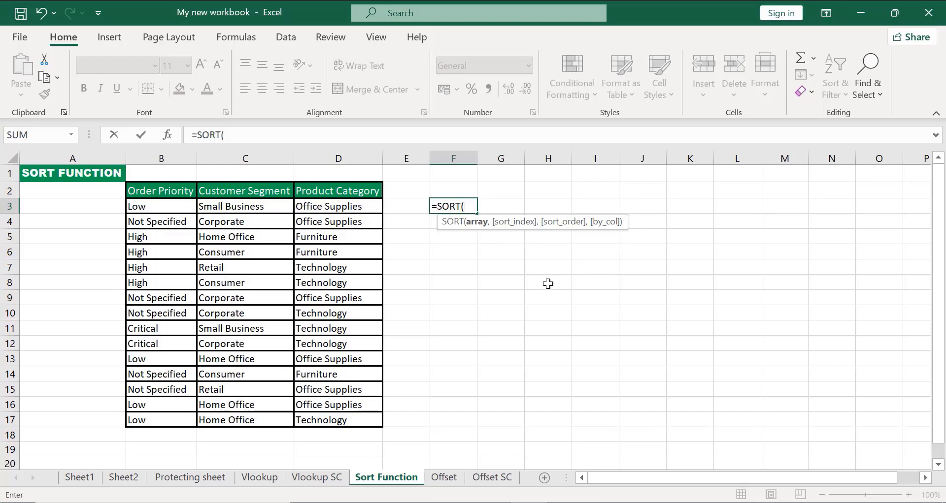
{"action": "key", "text": "Escape"}
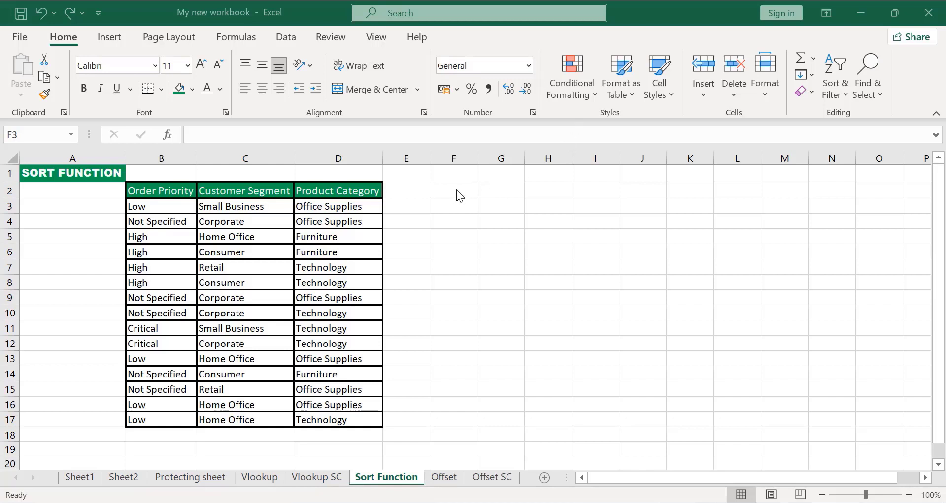
Enter the formula =SORT(B3:D17) in cell F3 to produce a sorted copy of the order table.
{"action": "left_click", "coordinate": [451, 202]}
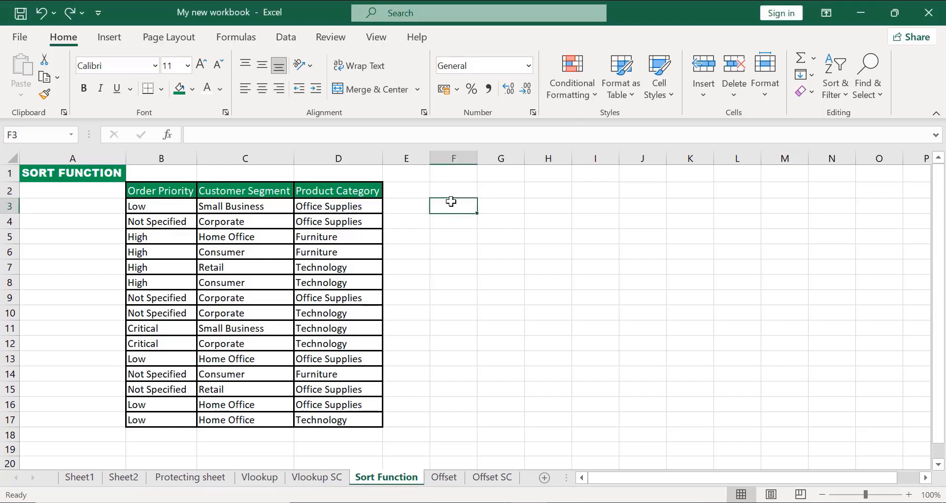
{"action": "type", "text": "=sort"}
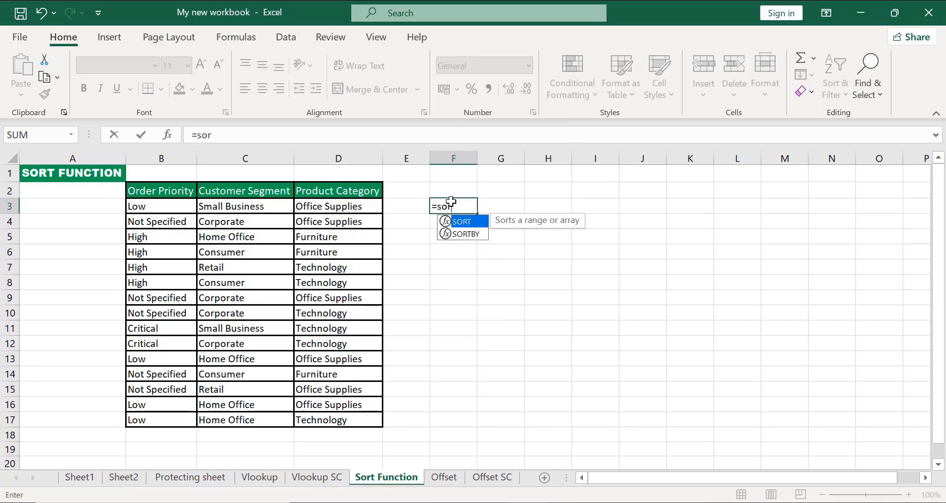
{"action": "double_click", "coordinate": [468, 224]}
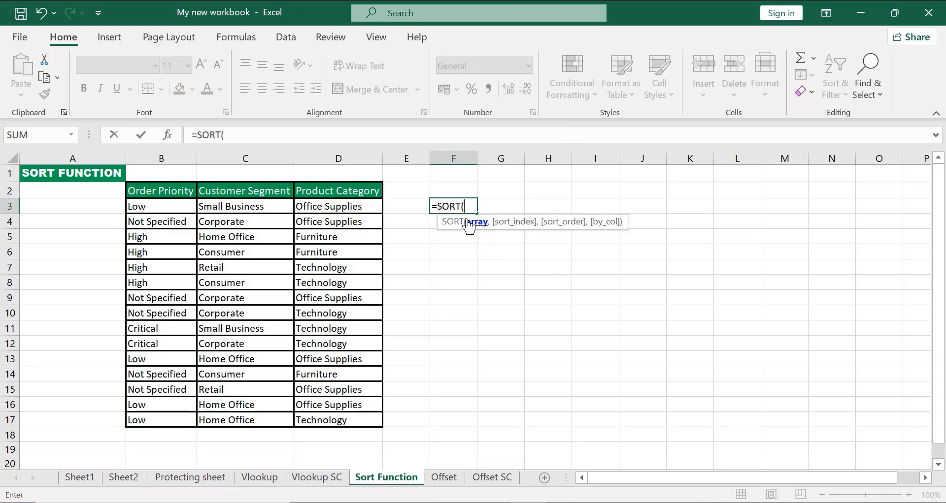
{"action": "left_click", "coordinate": [149, 208]}
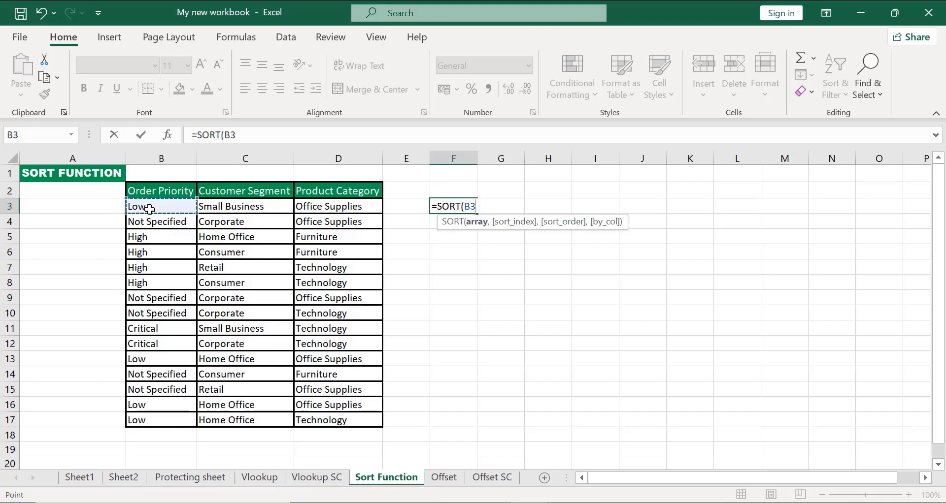
{"action": "key", "text": "ctrl+shift+Down"}
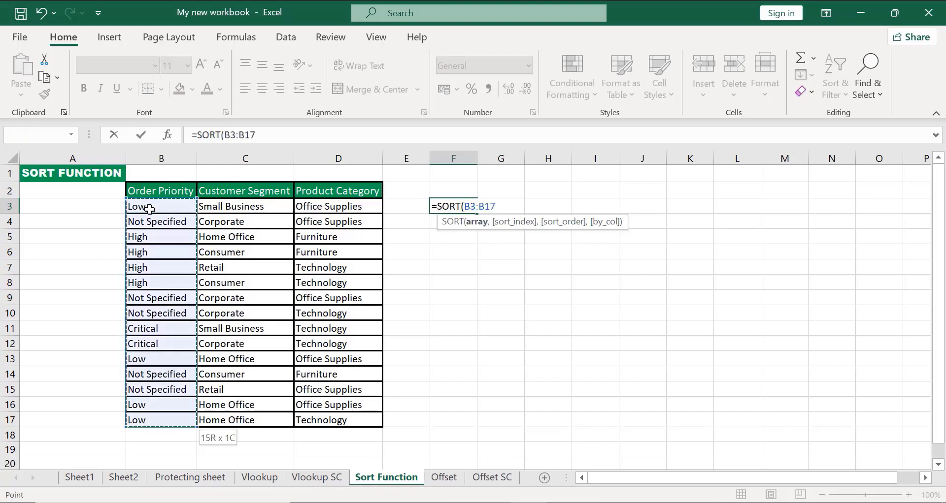
{"action": "key", "text": "ctrl+shift+Right"}
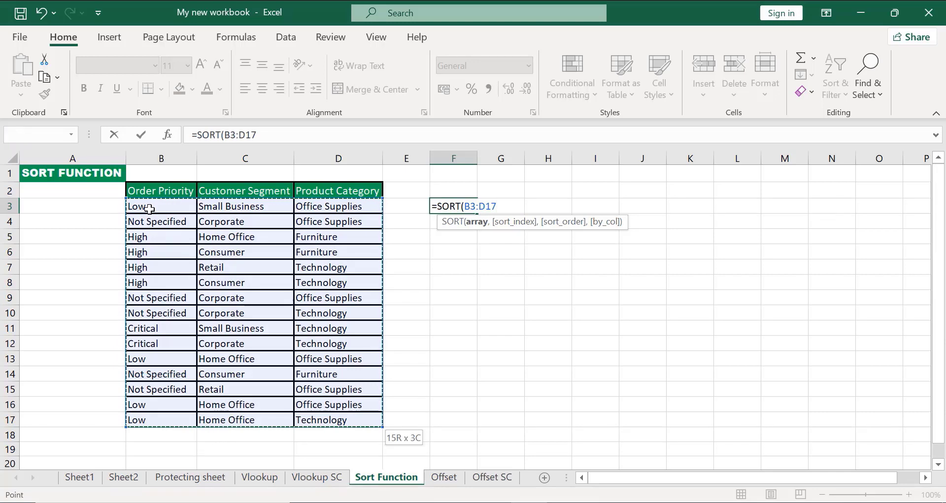
{"action": "type", "text": ")"}
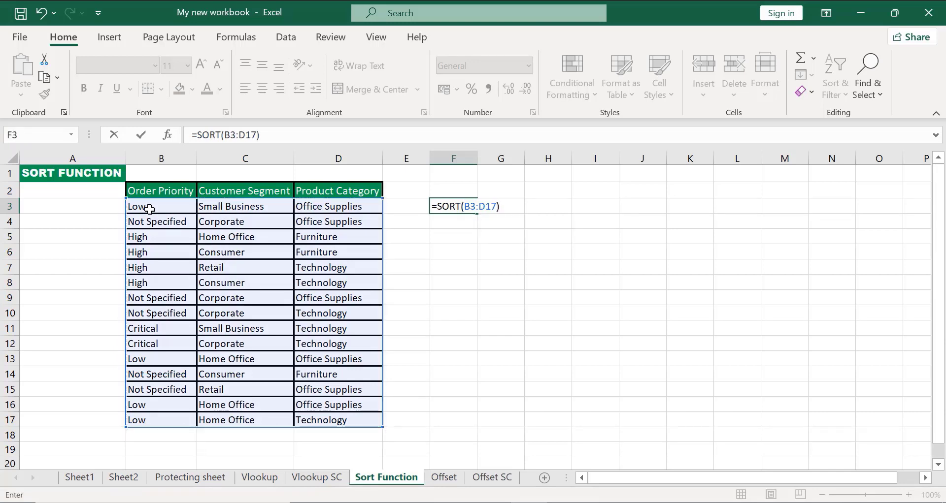
{"action": "key", "text": "Return"}
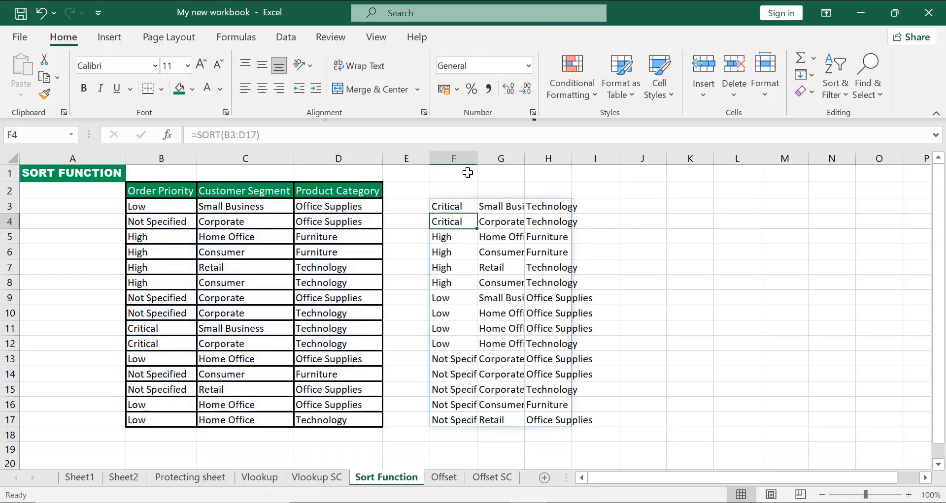
Autofit the widths of columns F, G and H to the sorted data.
{"action": "double_click", "coordinate": [477, 159]}
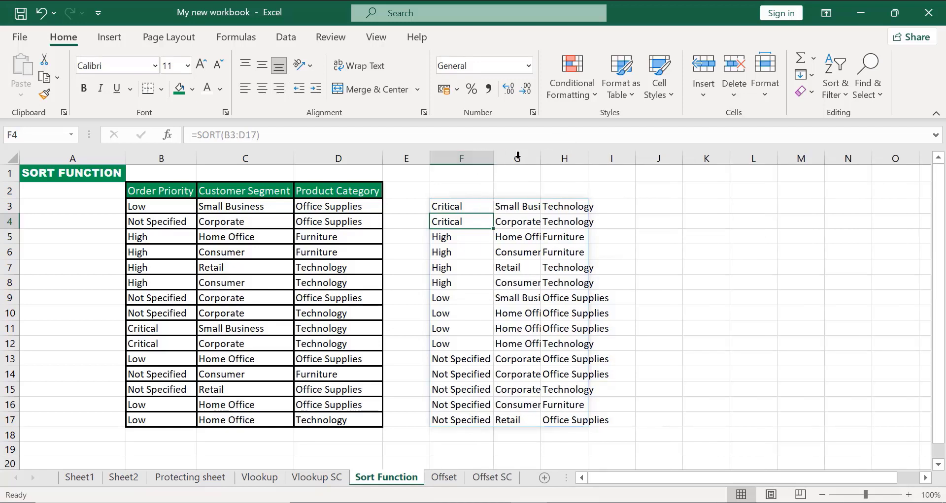
{"action": "double_click", "coordinate": [541, 159]}
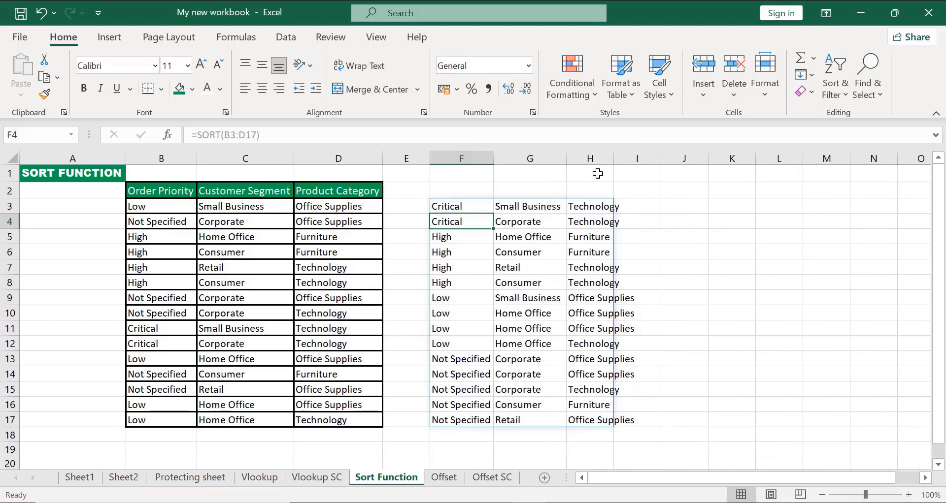
{"action": "double_click", "coordinate": [614, 159]}
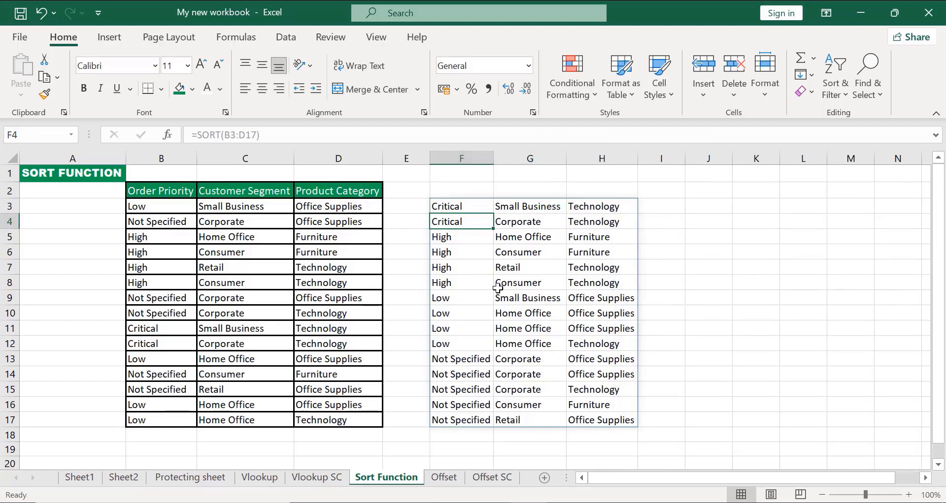
{"action": "left_click", "coordinate": [692, 280]}
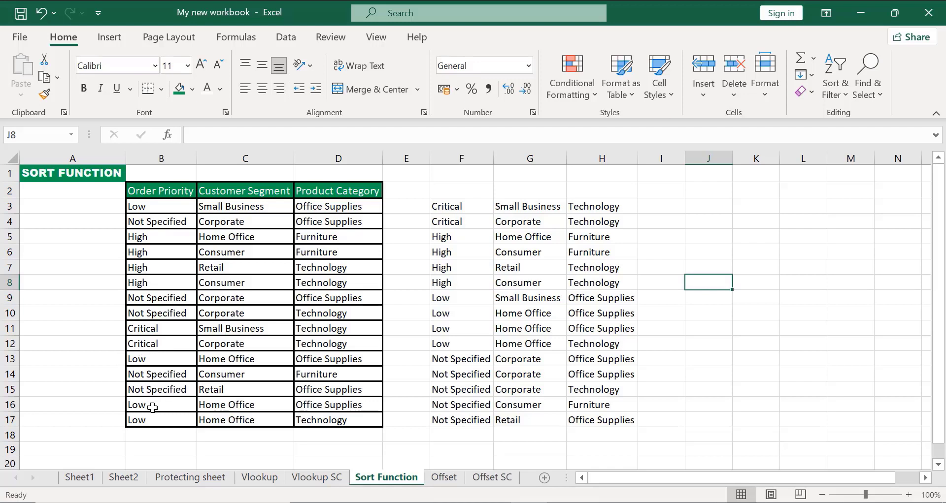
{"action": "left_click", "coordinate": [449, 206]}
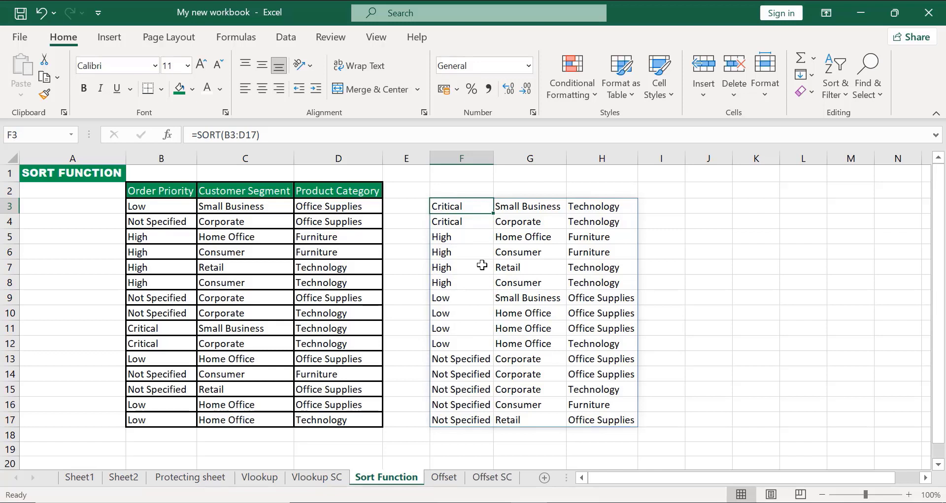
{"action": "left_click", "coordinate": [331, 56]}
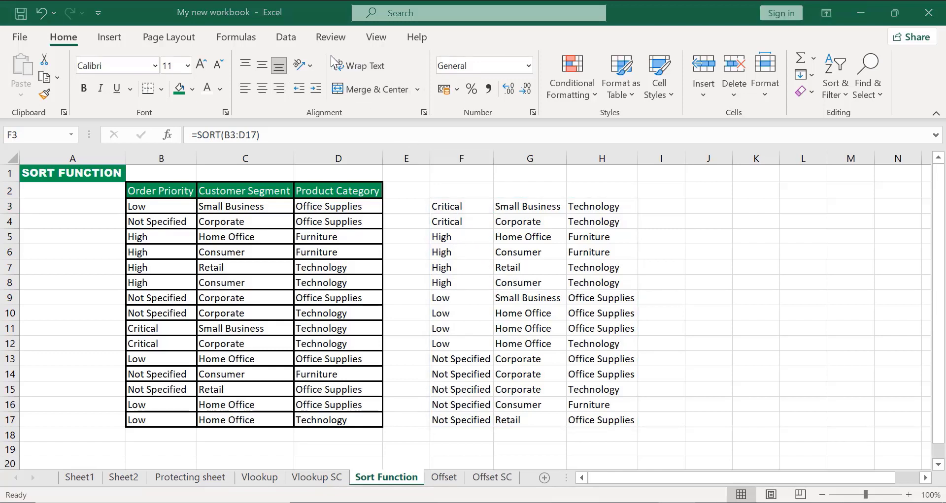
Enter the heading "Basic Sort" in cell G2 above the sorted data.
{"action": "left_click", "coordinate": [527, 184]}
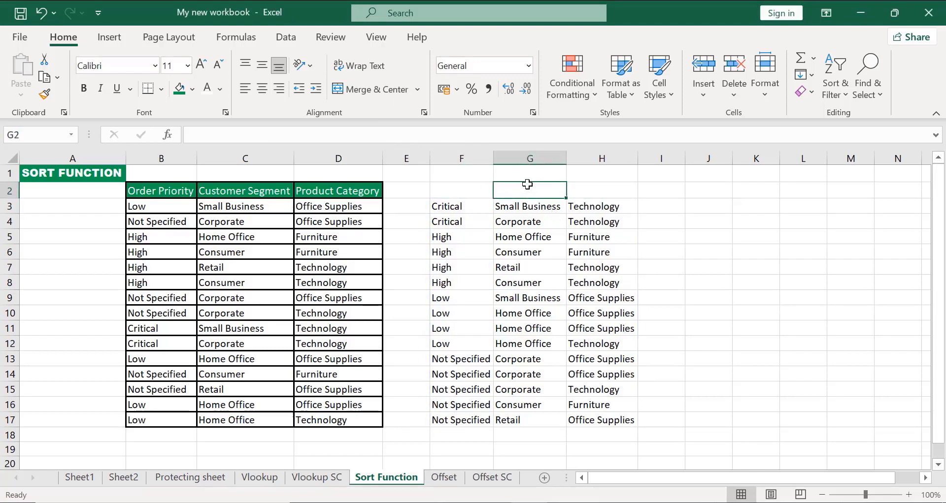
{"action": "type", "text": "Ba"}
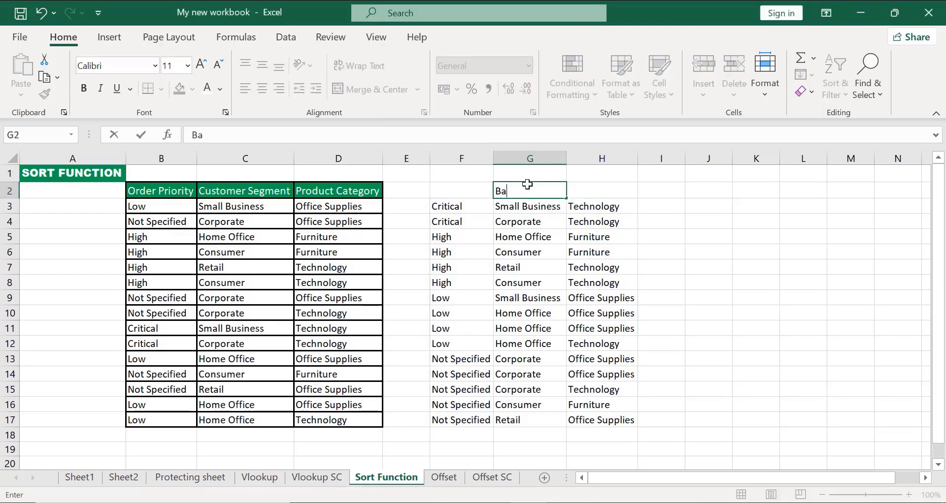
{"action": "type", "text": "sic Sort"}
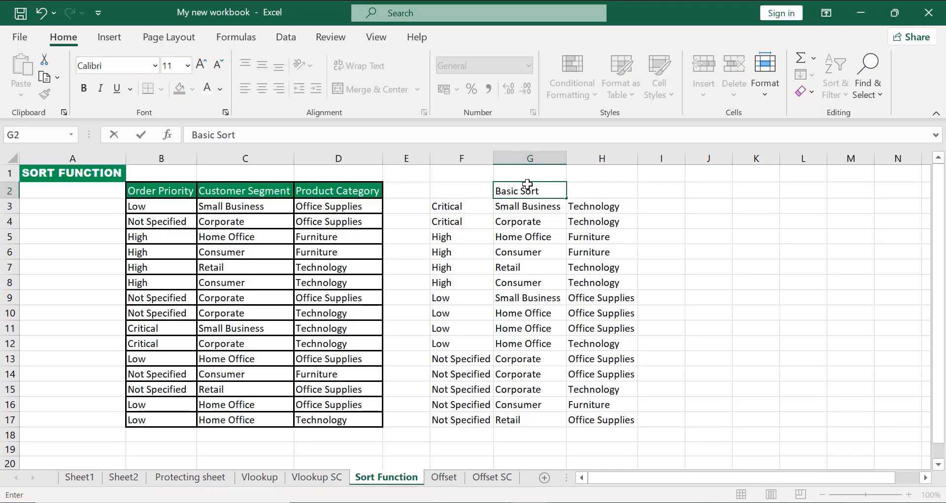
{"action": "key", "text": "Return"}
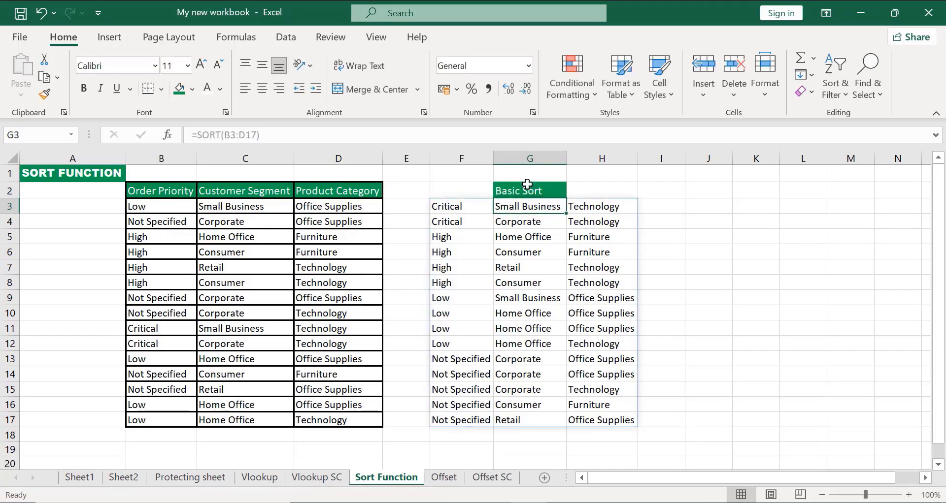
Enter the heading "Ascending Order" in cell J2 and autofit column J to it.
{"action": "left_click", "coordinate": [708, 192]}
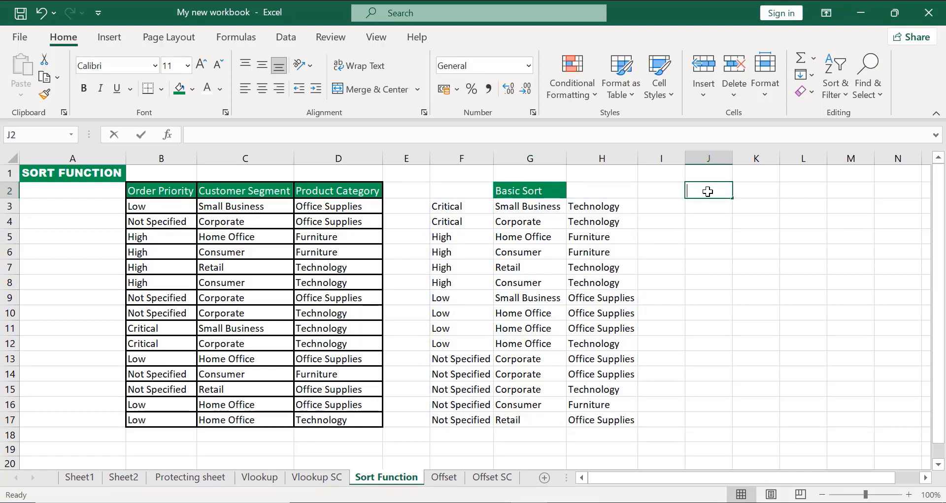
{"action": "type", "text": "A"}
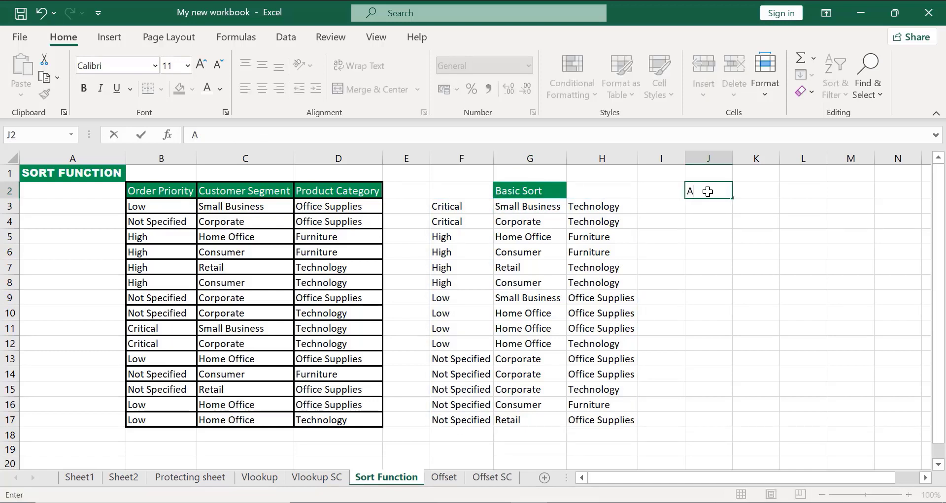
{"action": "type", "text": "scending "}
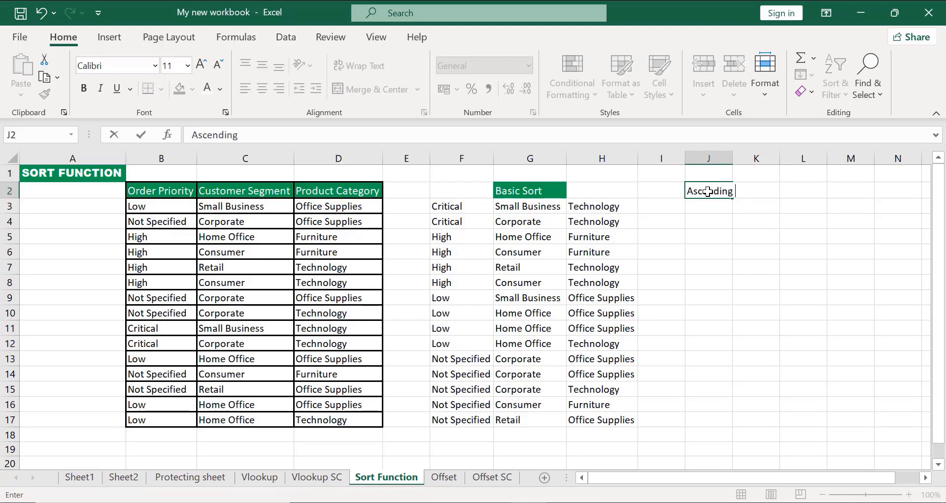
{"action": "type", "text": "ORder"}
{"action": "key", "text": "BackSpace"}
{"action": "key", "text": "BackSpace"}
{"action": "key", "text": "BackSpace"}
{"action": "type", "text": "rder"}
{"action": "key", "text": "Return"}
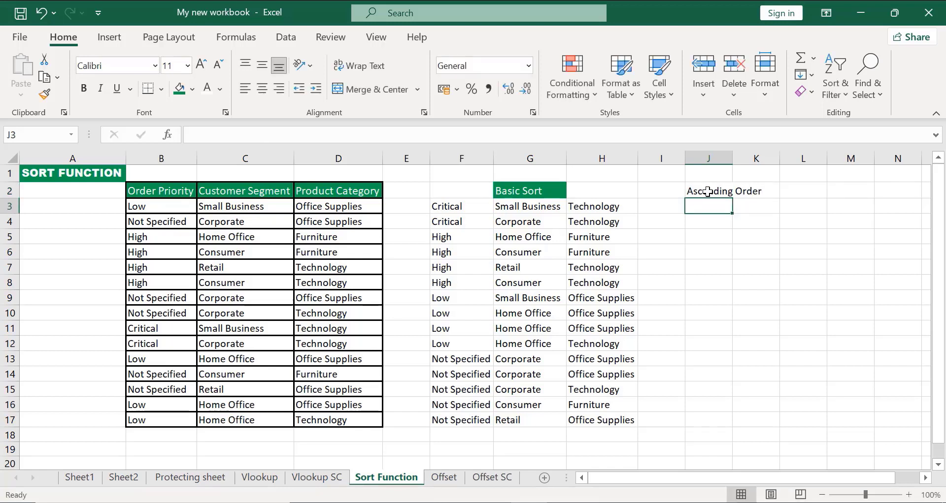
{"action": "double_click", "coordinate": [735, 161]}
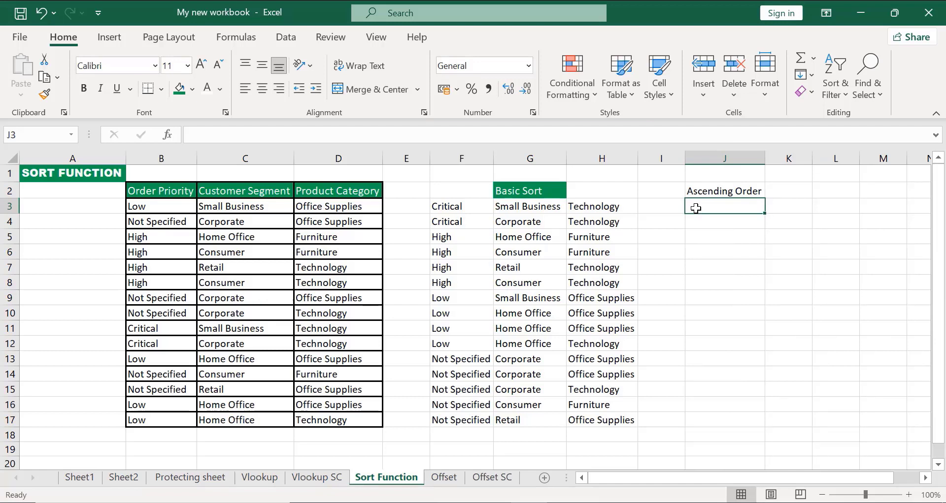
Enter =SORT(B3:D17,,1) in cell J3 to sort the order table in ascending order, and autofit columns K and L.
{"action": "type", "text": "="}
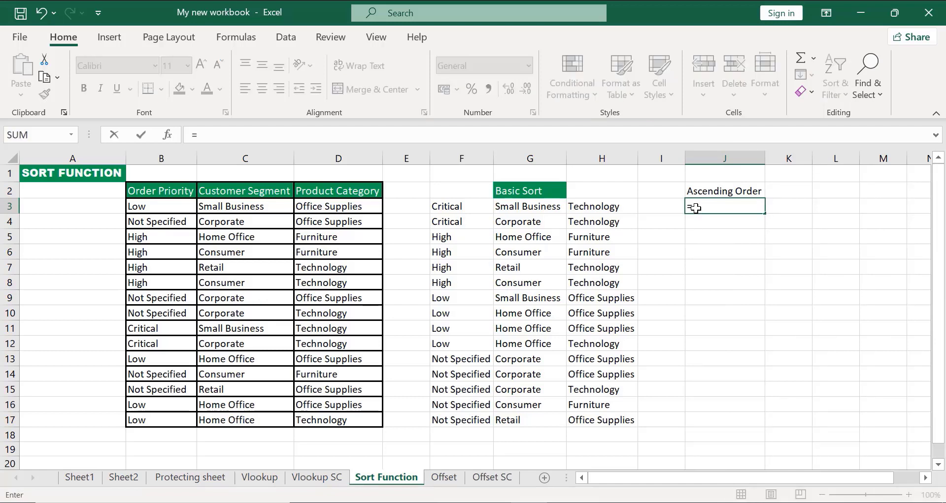
{"action": "type", "text": "sort"}
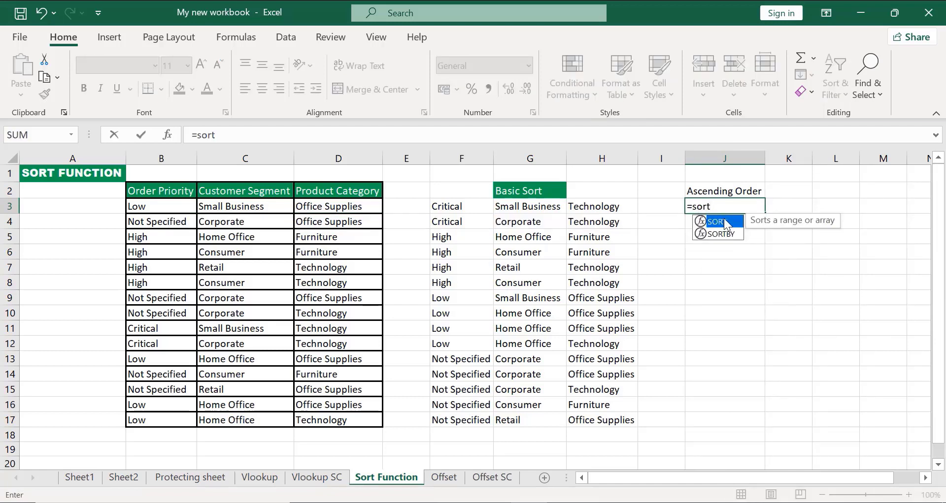
{"action": "double_click", "coordinate": [726, 222]}
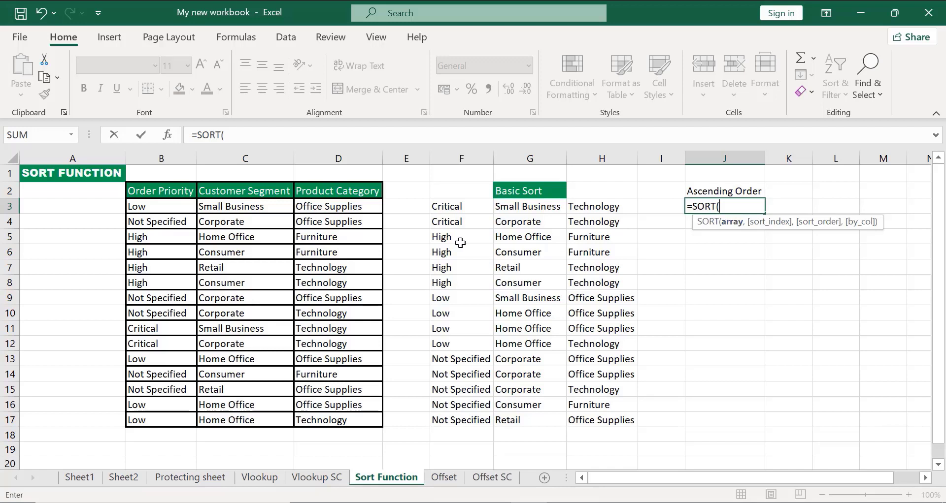
{"action": "left_click", "coordinate": [135, 208]}
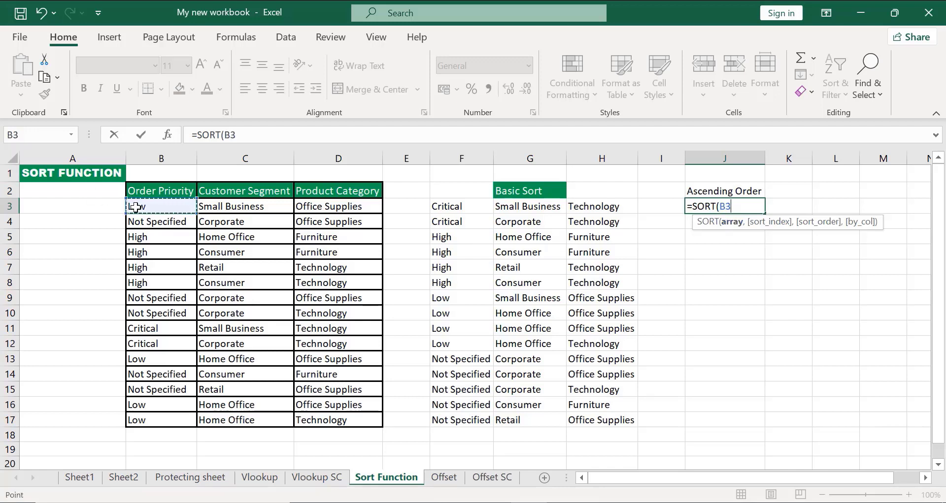
{"action": "key", "text": "ctrl+shift+Down"}
{"action": "key", "text": "ctrl+shift+Right"}
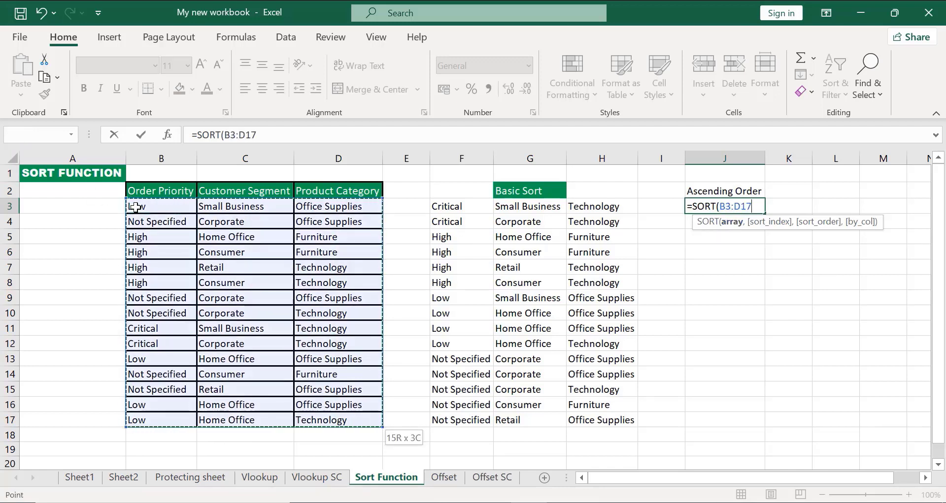
{"action": "type", "text": ","}
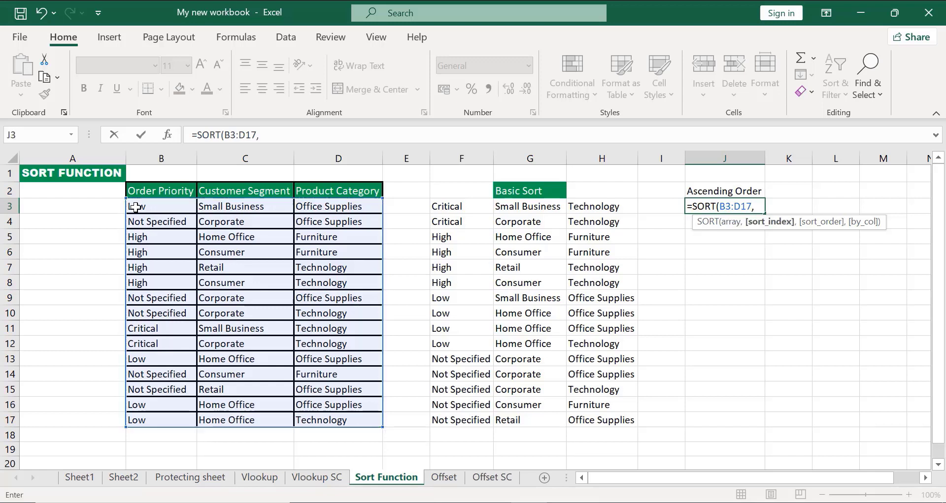
{"action": "type", "text": ","}
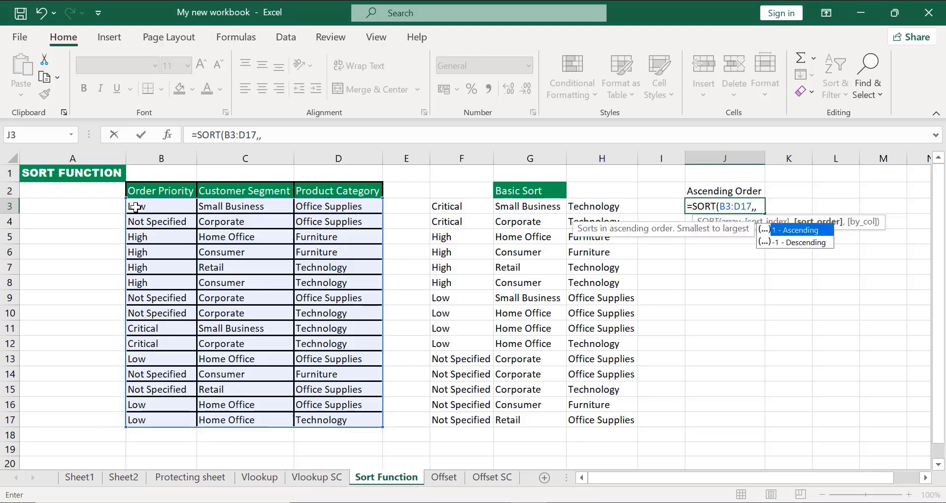
{"action": "double_click", "coordinate": [806, 232]}
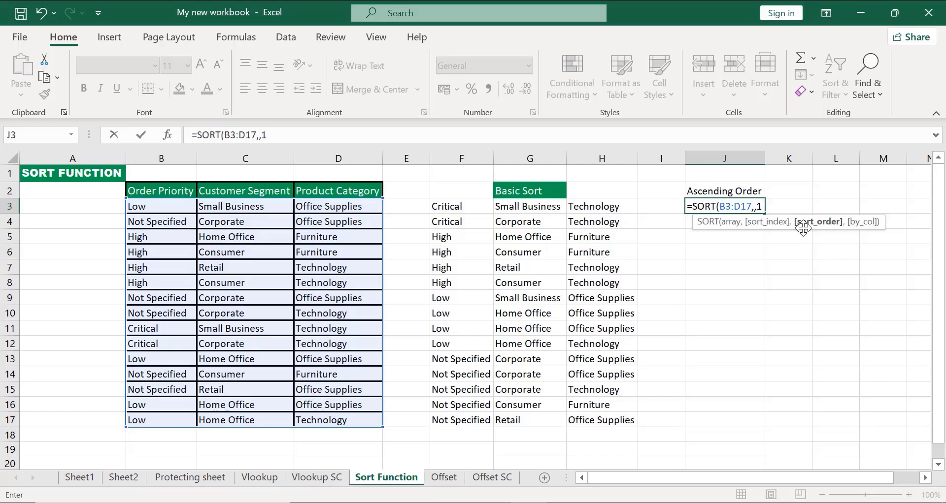
{"action": "type", "text": ")"}
{"action": "key", "text": "Return"}
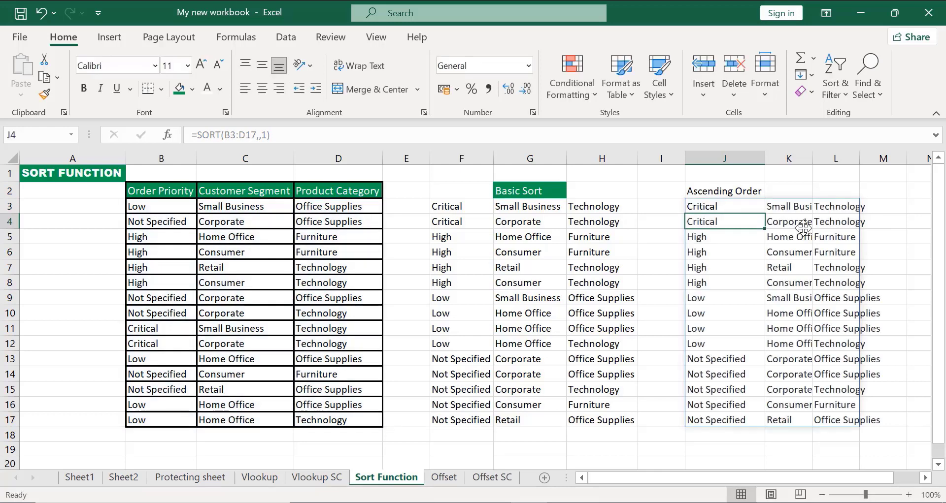
{"action": "double_click", "coordinate": [813, 159]}
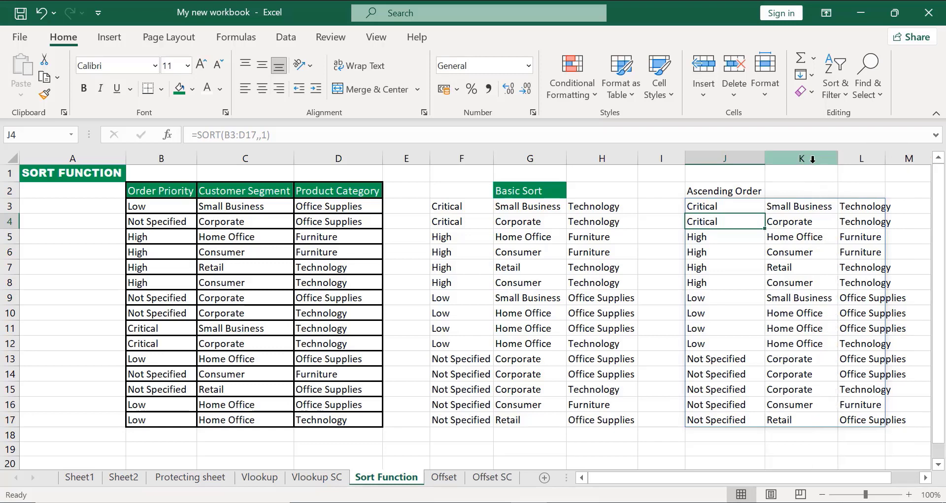
{"action": "double_click", "coordinate": [885, 159]}
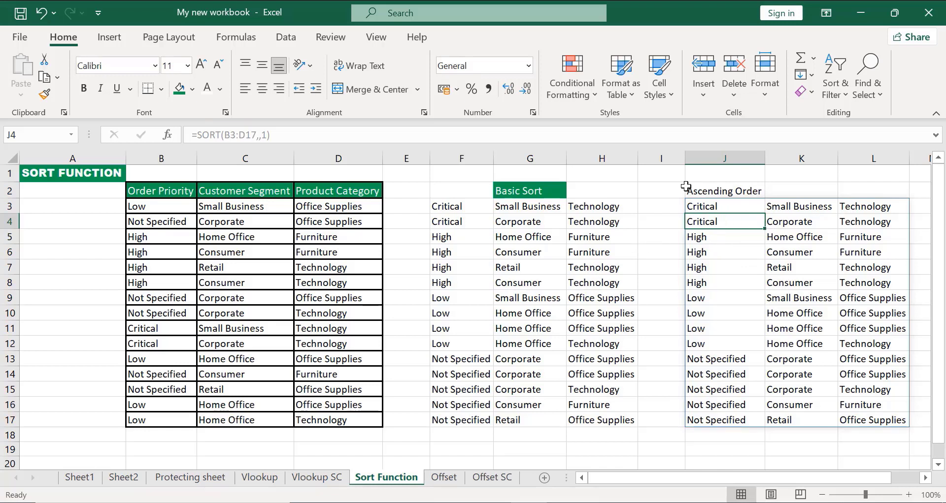
Undo the column width changes and the ascending sort formula, leaving J3 empty under its heading.
{"action": "key", "text": "ctrl+z"}
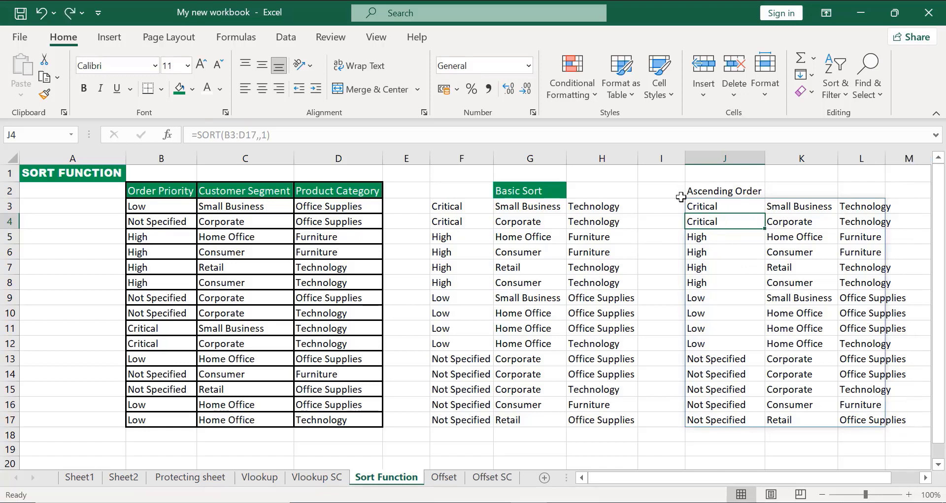
{"action": "key", "text": "ctrl+z"}
{"action": "key", "text": "ctrl+z"}
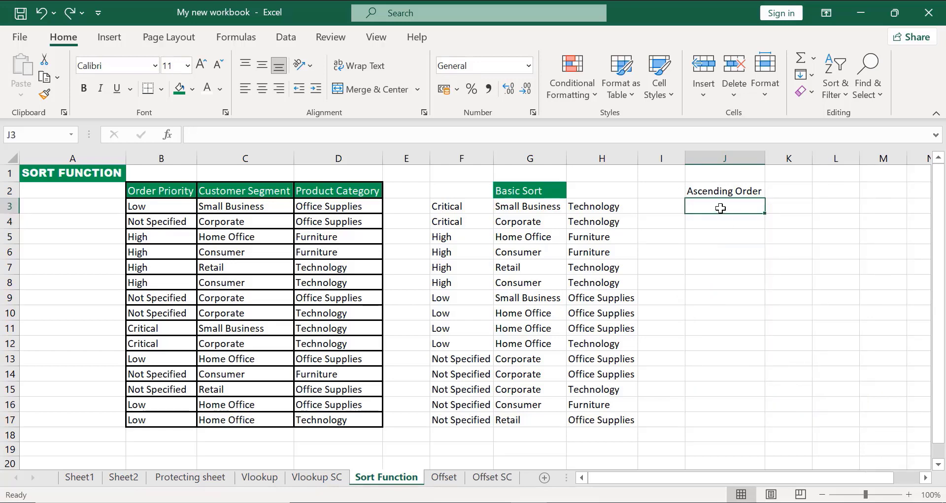
Enter =SORT(B3:D17,,-1) in cell J3 to produce a descending sort of the order table.
{"action": "type", "text": "=so"}
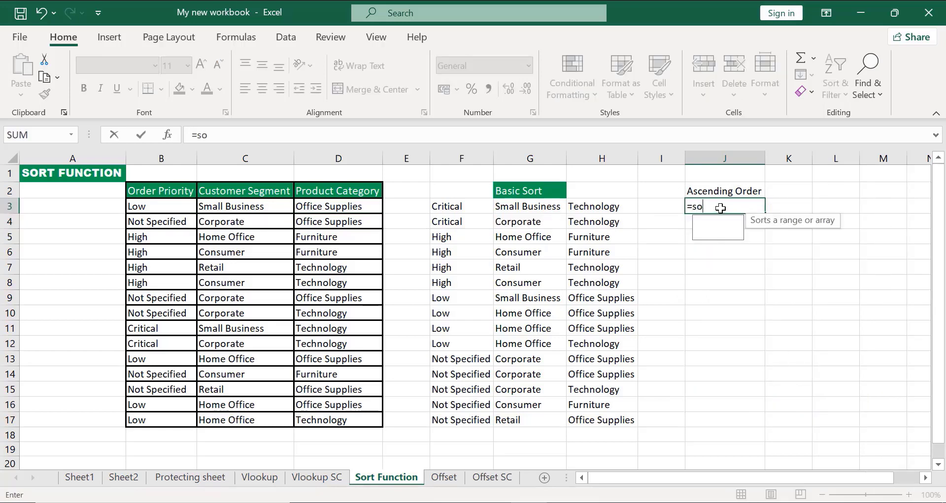
{"action": "type", "text": "rt"}
{"action": "double_click", "coordinate": [721, 220]}
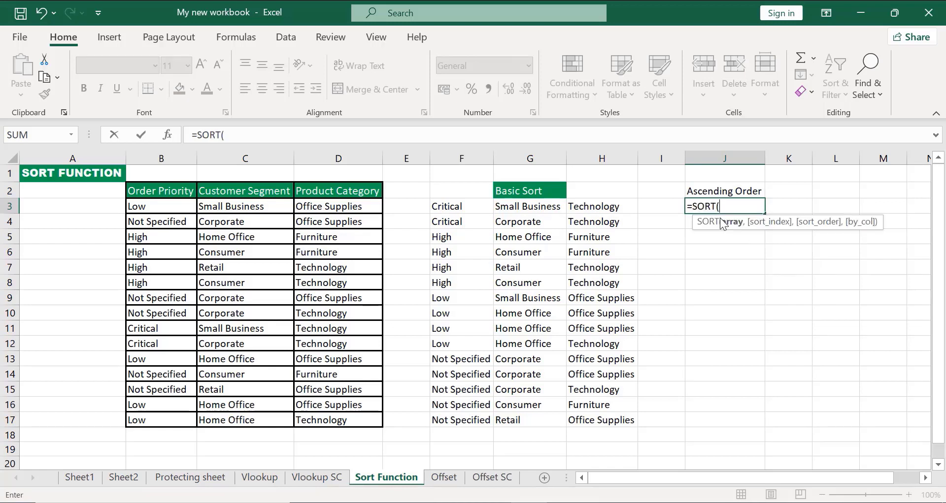
{"action": "left_click", "coordinate": [153, 207]}
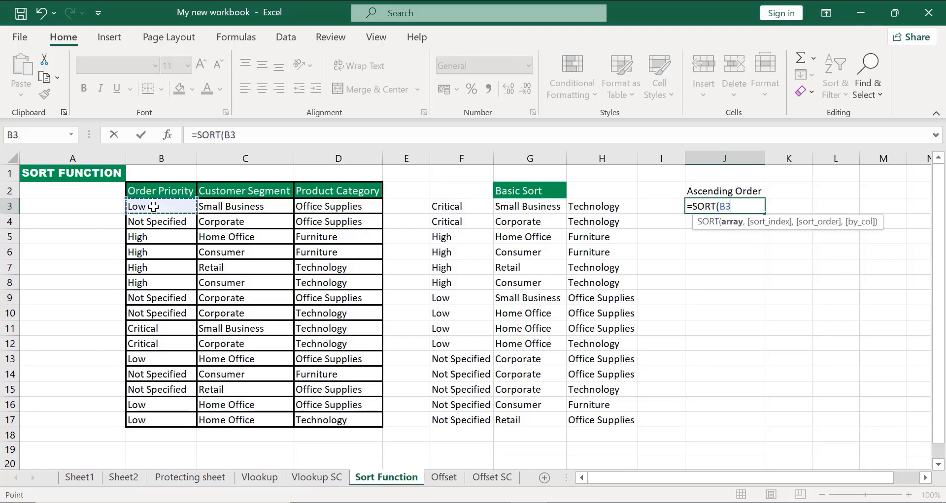
{"action": "key", "text": "ctrl+shift+Down"}
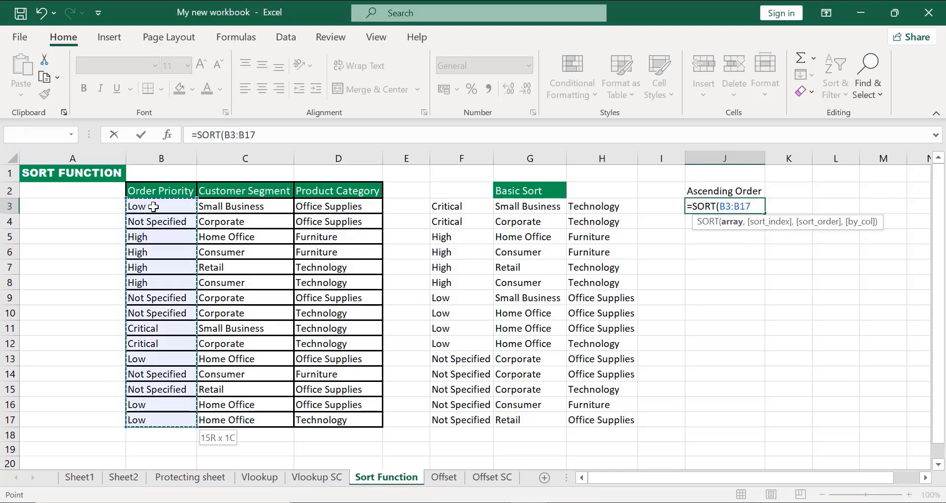
{"action": "key", "text": "ctrl+shift+Right"}
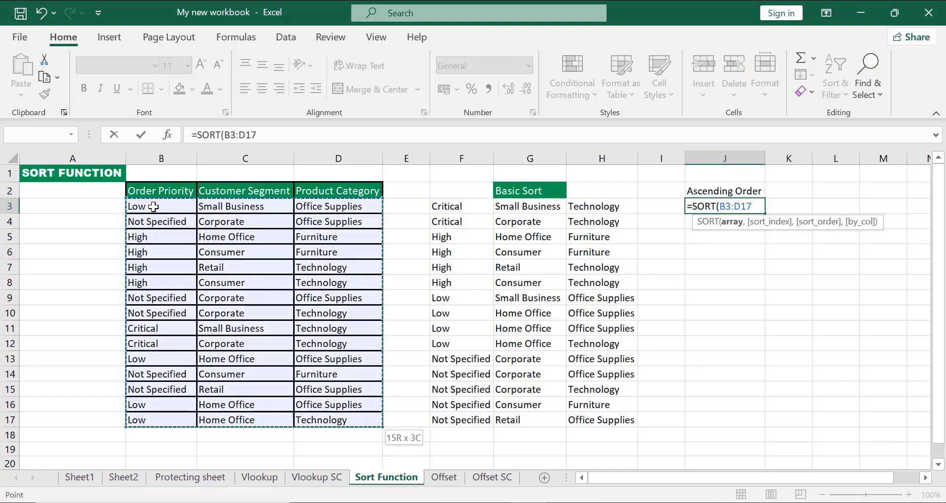
{"action": "type", "text": ",,"}
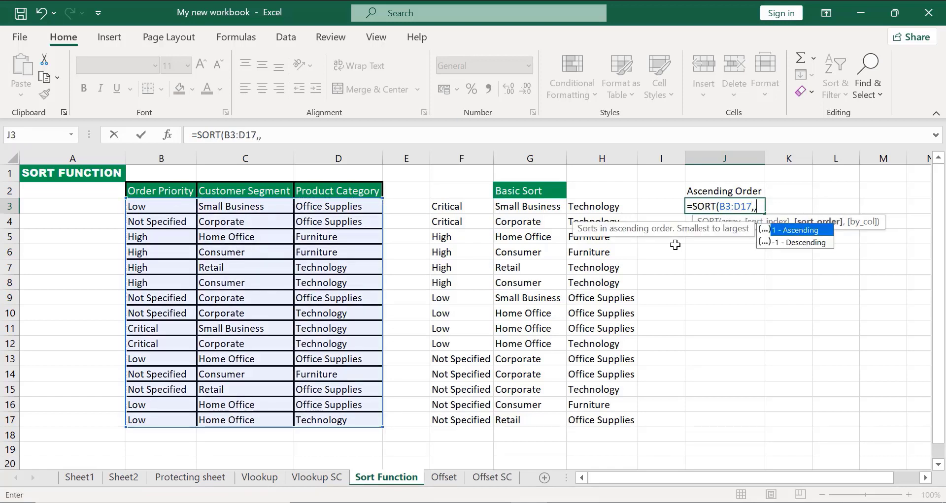
{"action": "double_click", "coordinate": [797, 240]}
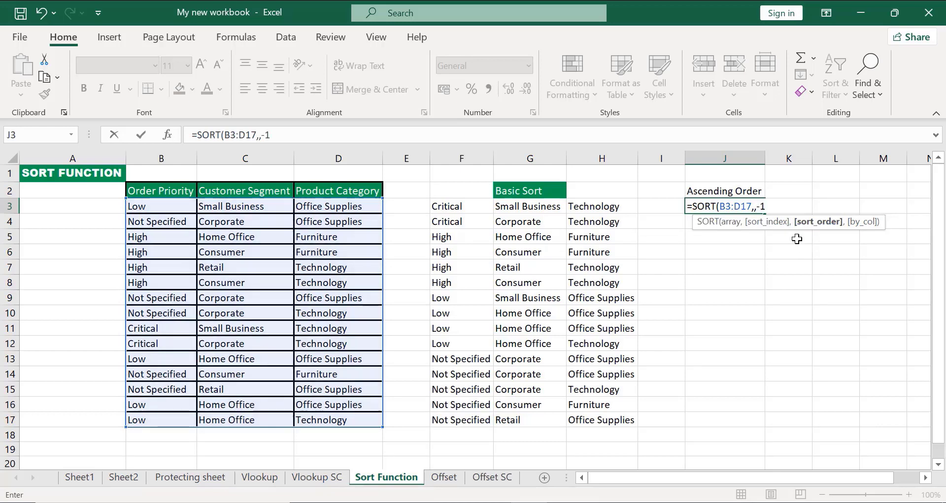
{"action": "key", "text": "Return"}
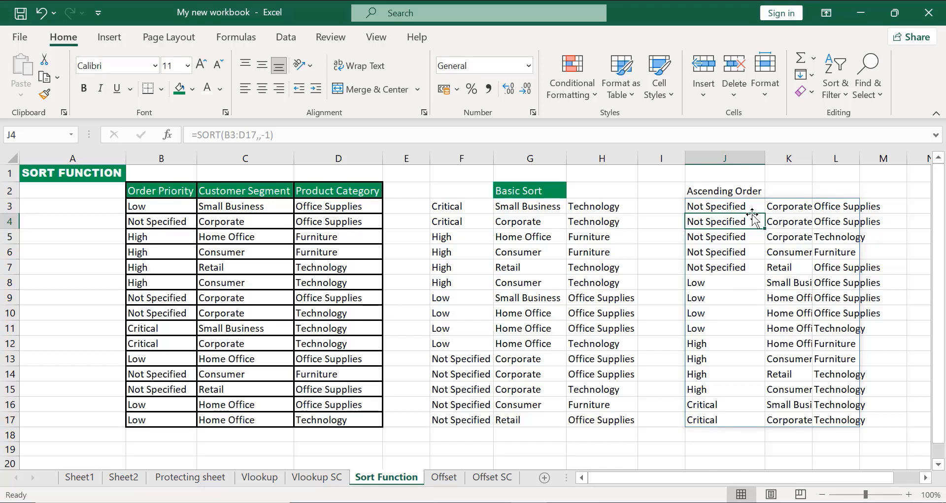
Widen columns L and K to fit the descending sort results, and select cell J3.
{"action": "double_click", "coordinate": [857, 158]}
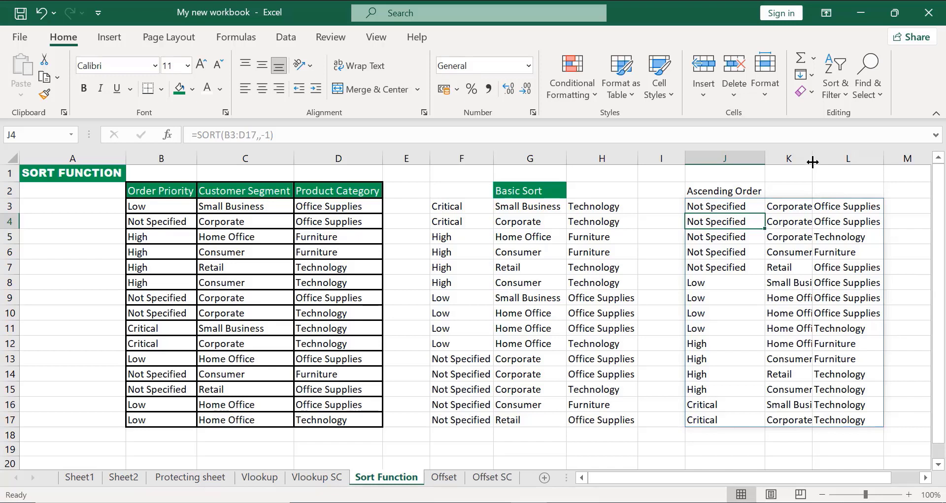
{"action": "left_click_drag", "start_coordinate": [813, 162], "coordinate": [838, 162]}
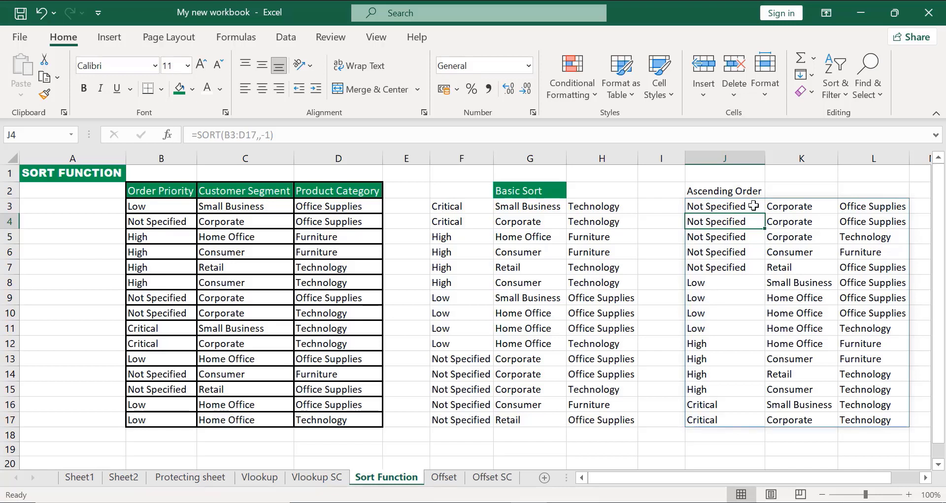
{"action": "left_click", "coordinate": [725, 203]}
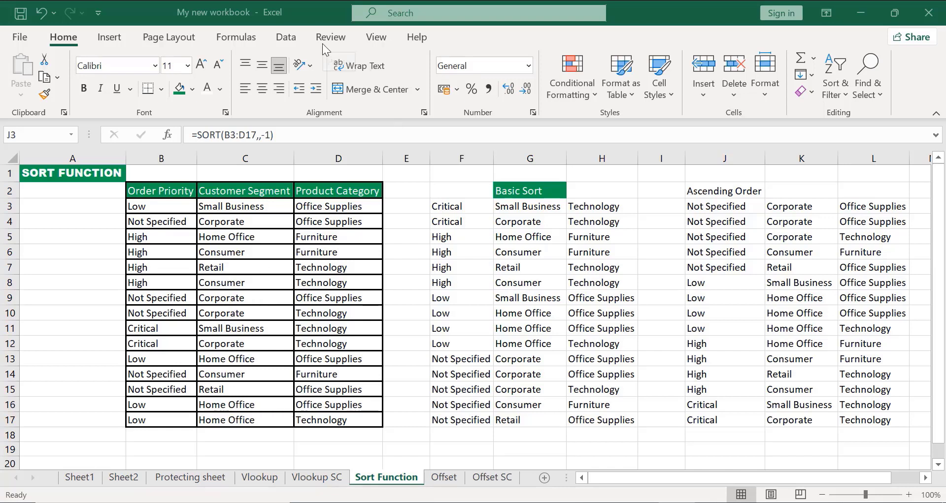
Delete the basic sort formula in cell F3 to clear its sorted results.
{"action": "left_click", "coordinate": [456, 186]}
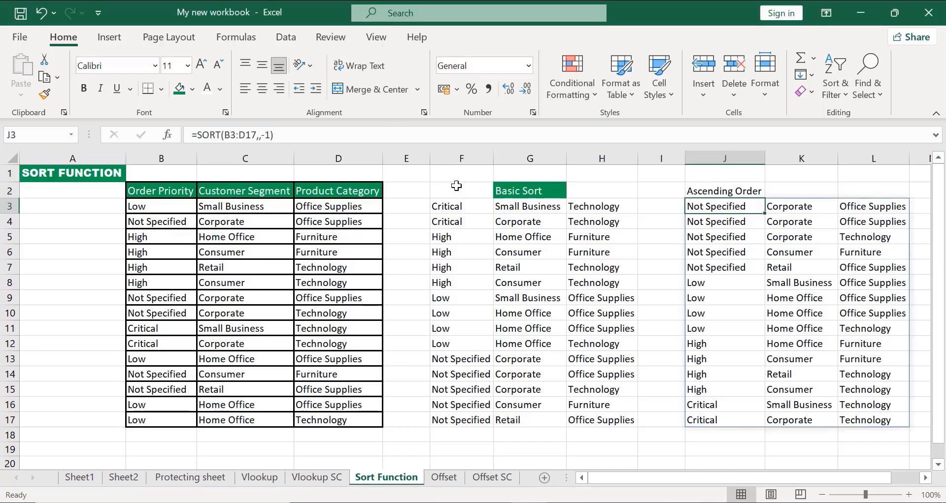
{"action": "left_click", "coordinate": [468, 211]}
{"action": "key", "text": "Delete"}
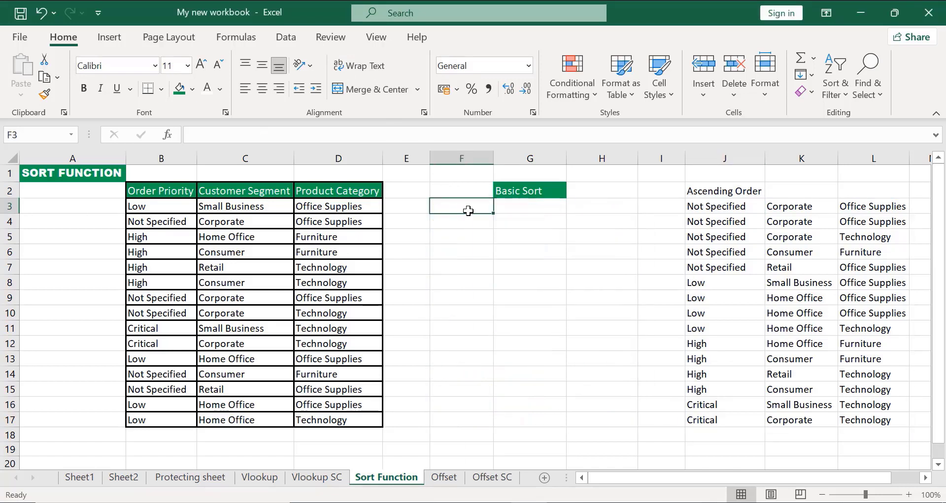
{"action": "left_click", "coordinate": [517, 192]}
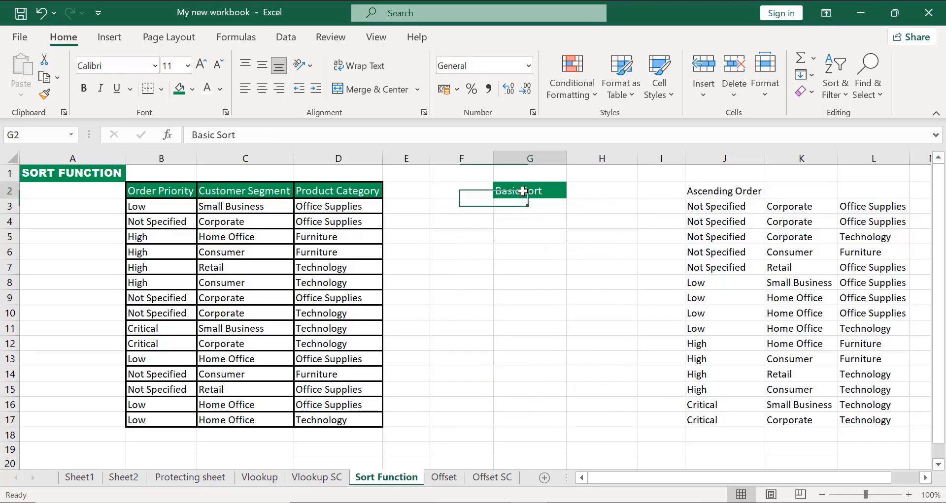
{"action": "key", "text": "Delete"}
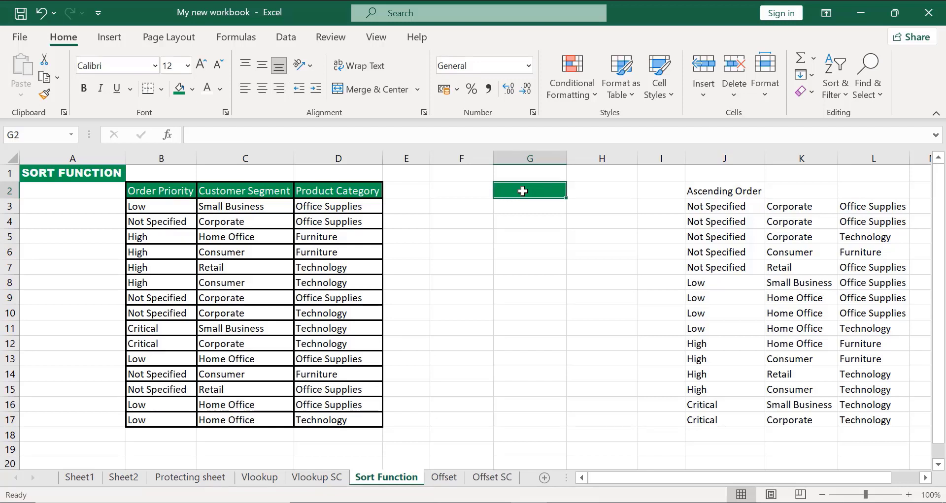
{"action": "key", "text": "ctrl+z"}
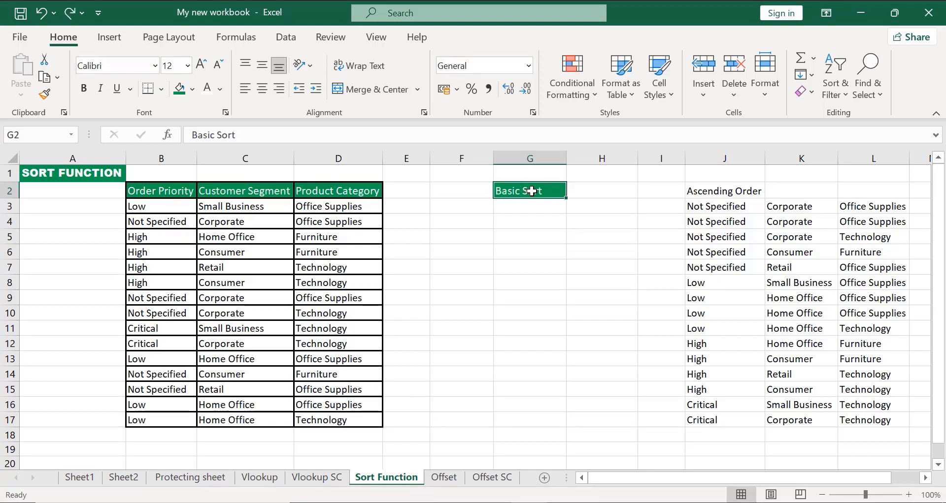
Replace the heading in cell G2 with "Sort by Specific Column".
{"action": "double_click", "coordinate": [538, 191]}
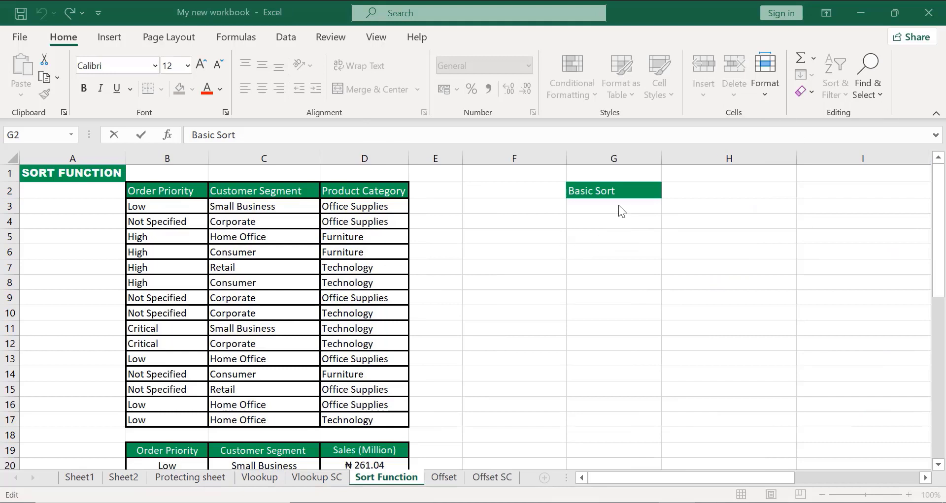
{"action": "left_click", "coordinate": [621, 188]}
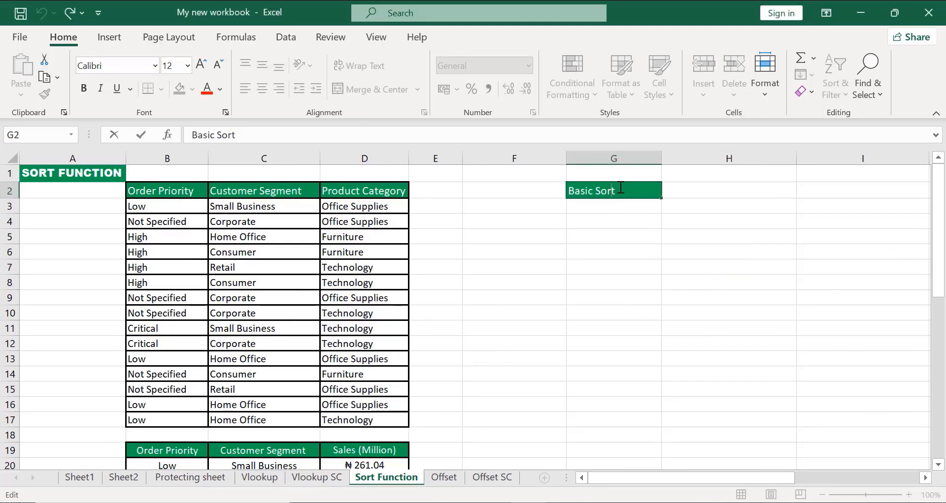
{"action": "key", "text": "BackSpace"}
{"action": "key", "text": "BackSpace"}
{"action": "key", "text": "BackSpace"}
{"action": "key", "text": "BackSpace"}
{"action": "key", "text": "BackSpace"}
{"action": "key", "text": "BackSpace"}
{"action": "key", "text": "BackSpace"}
{"action": "key", "text": "BackSpace"}
{"action": "key", "text": "BackSpace"}
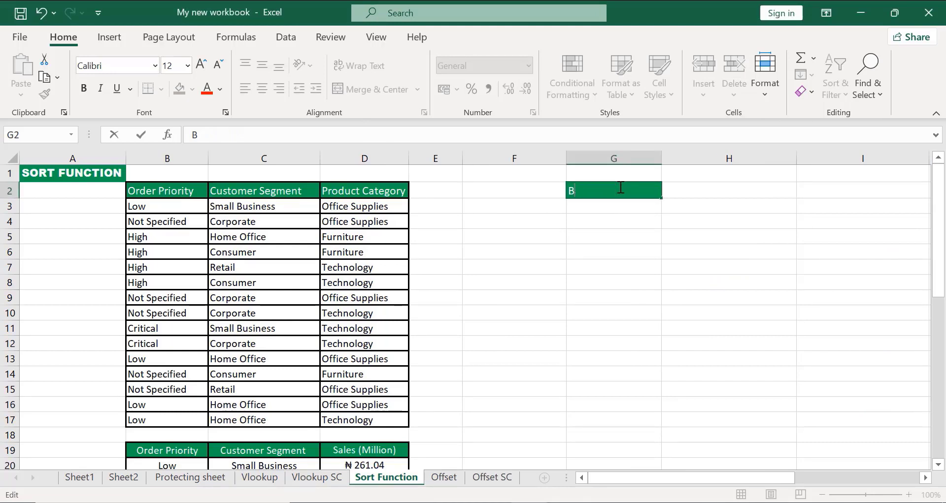
{"action": "key", "text": "BackSpace"}
{"action": "type", "text": "S"}
{"action": "key", "text": "BackSpace"}
{"action": "type", "text": "Sort by Specific "}
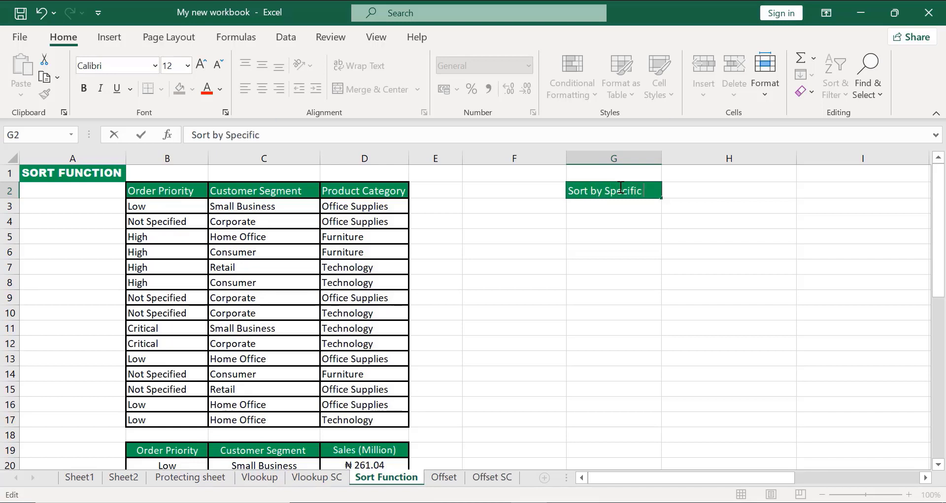
{"action": "type", "text": "cColu"}
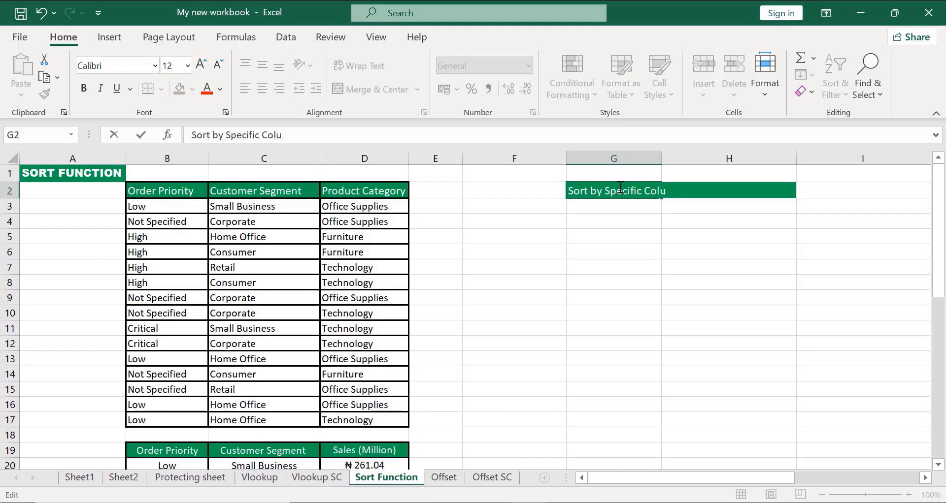
{"action": "type", "text": "mn"}
{"action": "key", "text": "Return"}
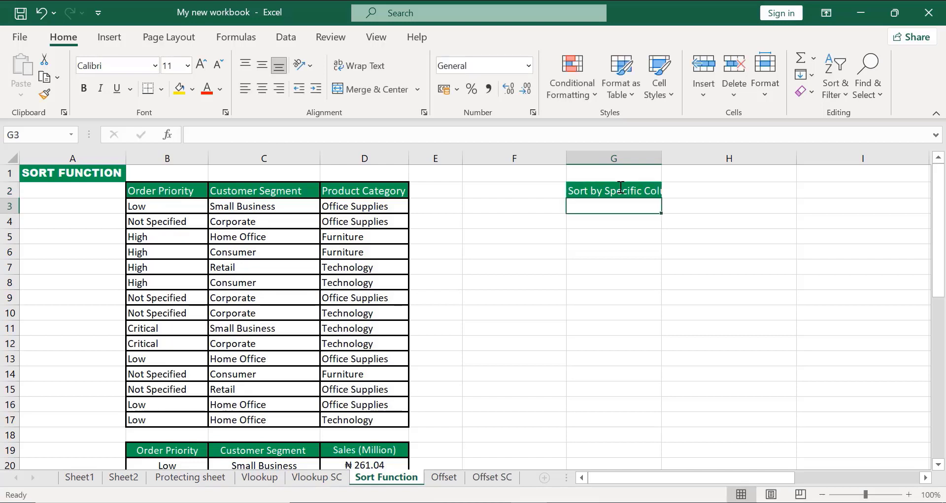
Widen column G to fit its heading, and begin a SORT formula in cell F3 with B3:D17 as the array.
{"action": "double_click", "coordinate": [663, 162]}
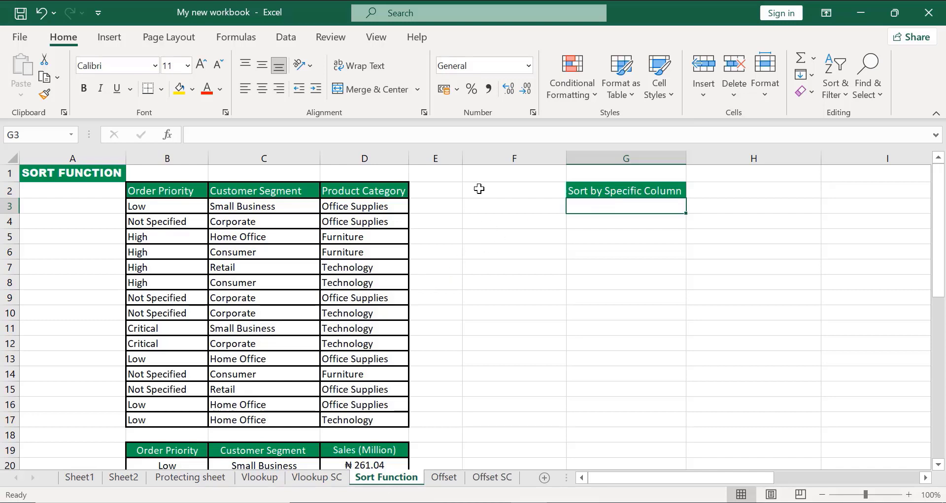
{"action": "left_click", "coordinate": [483, 209]}
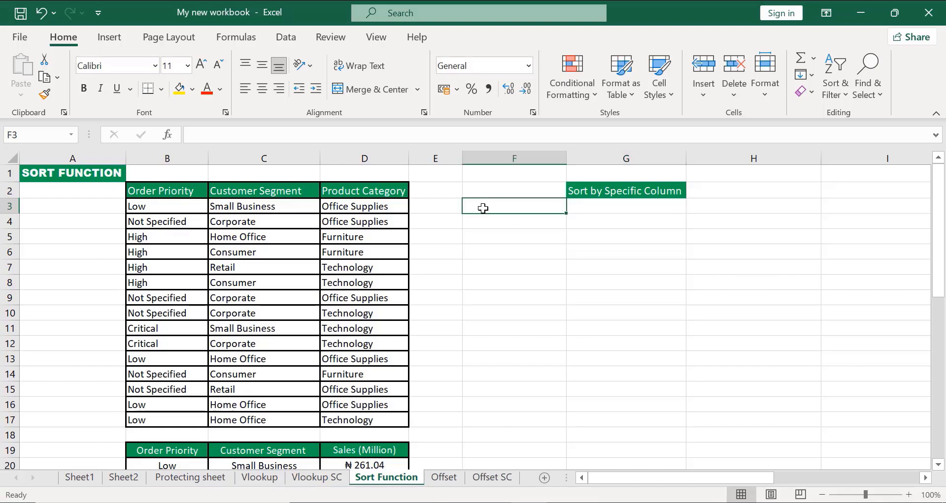
{"action": "type", "text": "=s"}
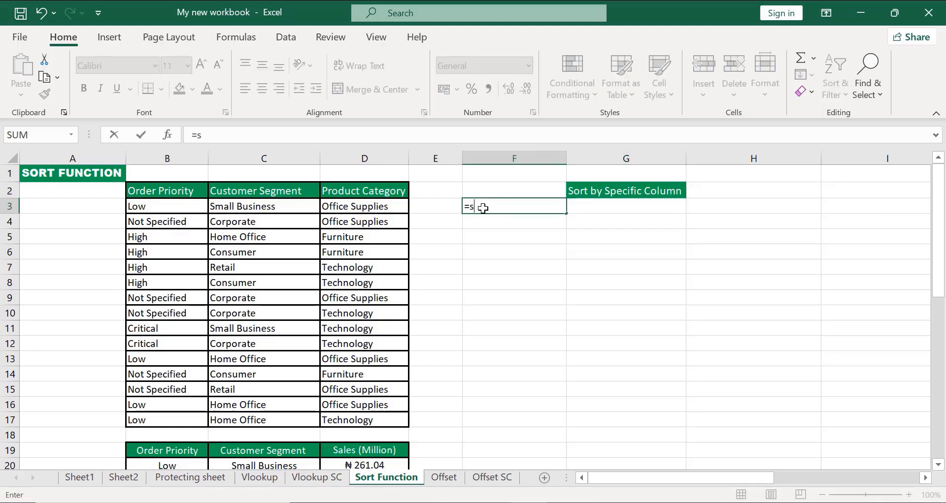
{"action": "type", "text": "ort"}
{"action": "double_click", "coordinate": [495, 221]}
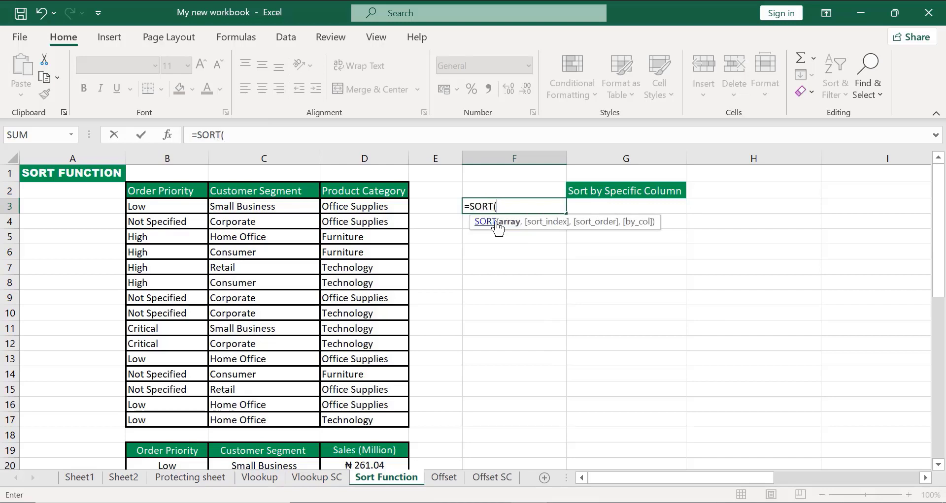
{"action": "left_click", "coordinate": [153, 208]}
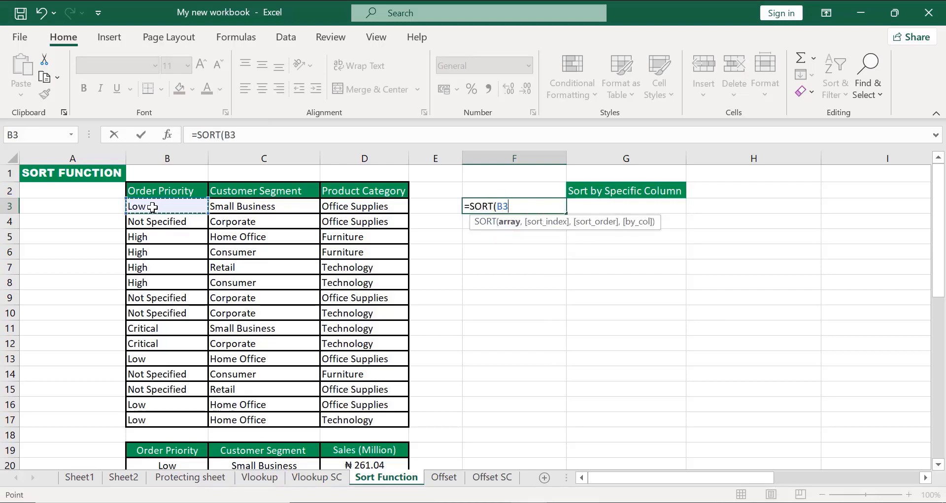
{"action": "key", "text": "ctrl+shift+Down"}
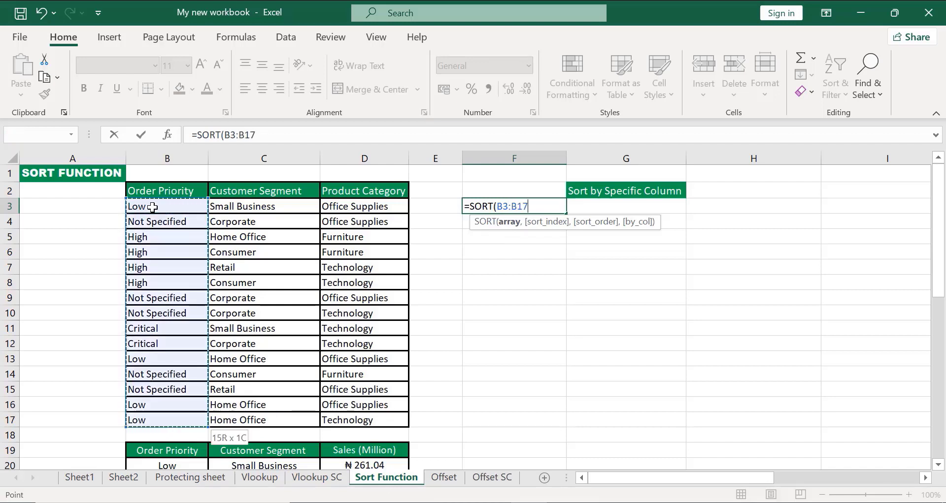
{"action": "key", "text": "shift+Right"}
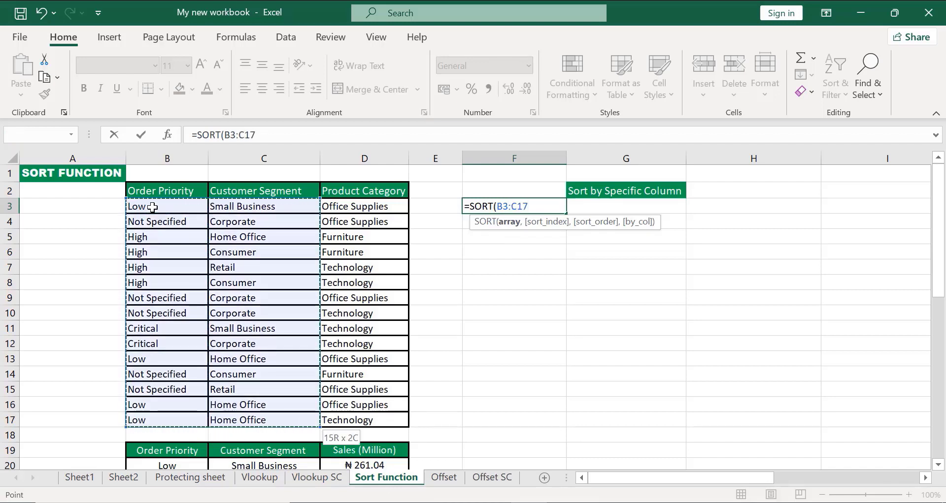
{"action": "key", "text": "shift+Right"}
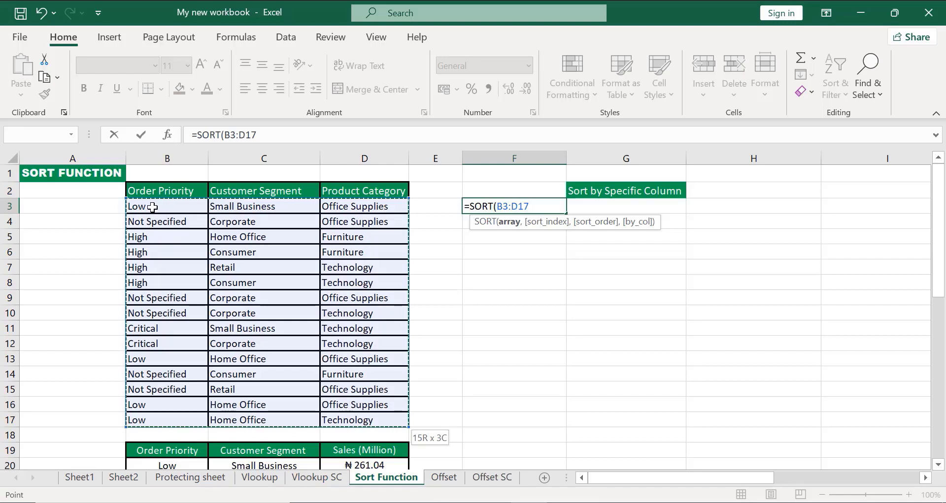
{"action": "type", "text": ","}
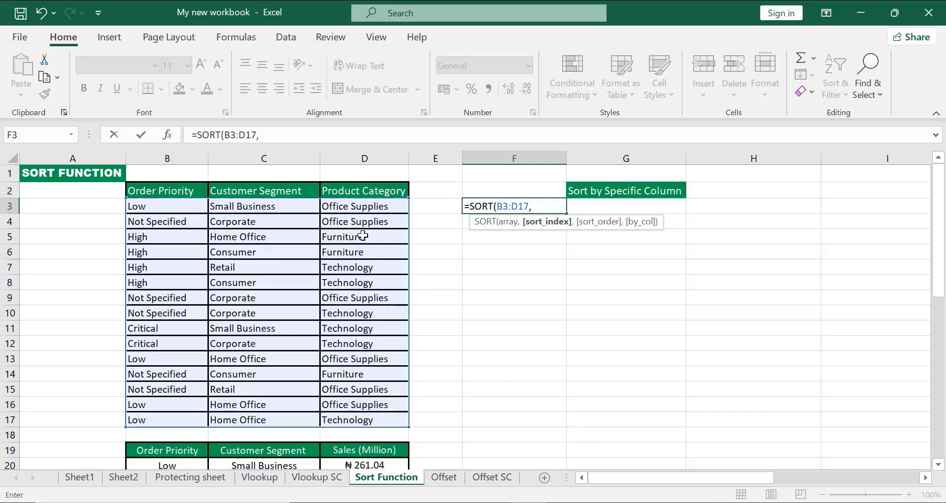
{"action": "left_click", "coordinate": [148, 207]}
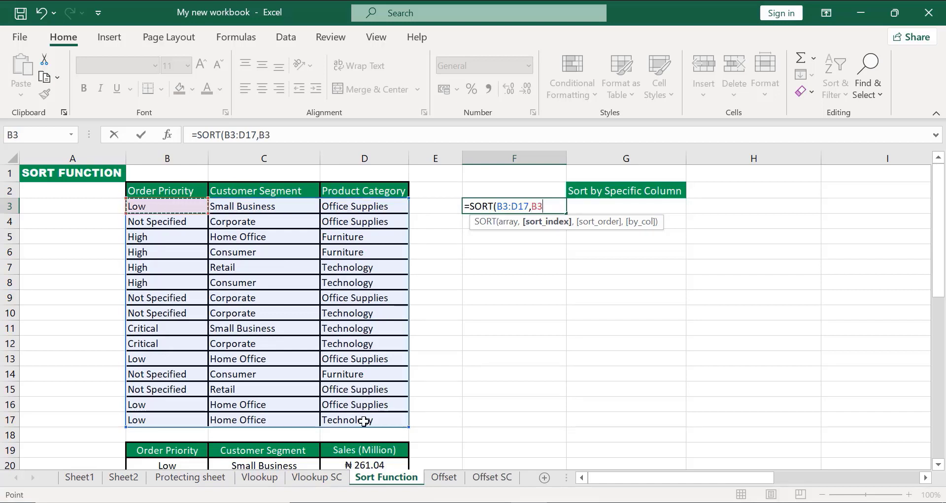
{"action": "left_click", "coordinate": [364, 422]}
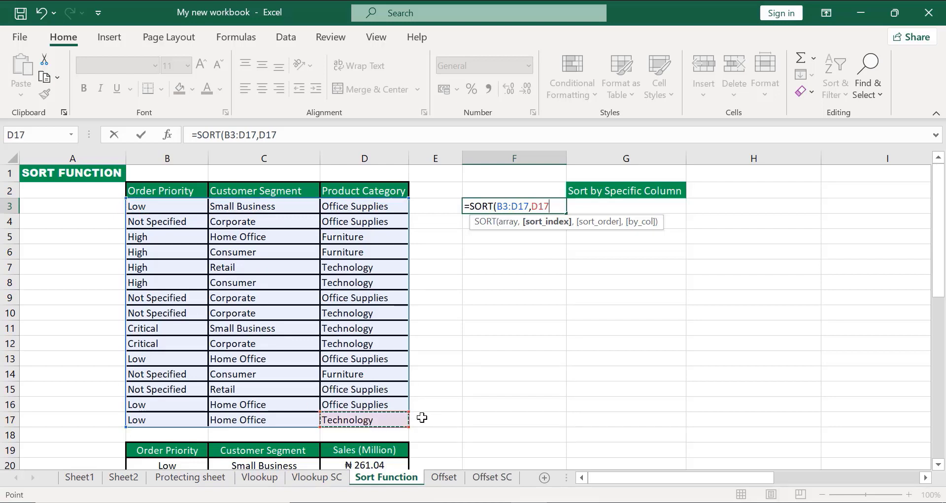
{"action": "key", "text": "BackSpace"}
{"action": "key", "text": "BackSpace"}
{"action": "key", "text": "BackSpace"}
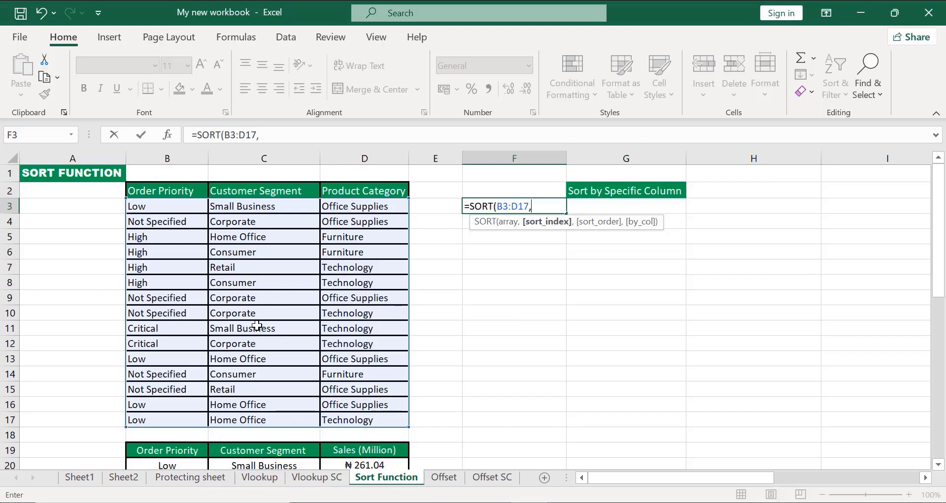
Complete the formula in F3 as =SORT(B3:D17,2) to sort the order table by Customer Segment.
{"action": "type", "text": "2"}
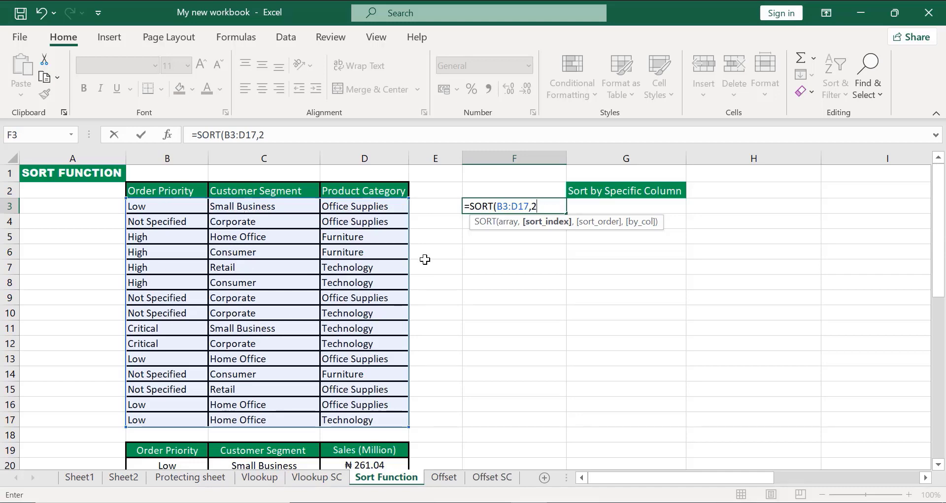
{"action": "type", "text": ")"}
{"action": "key", "text": "Return"}
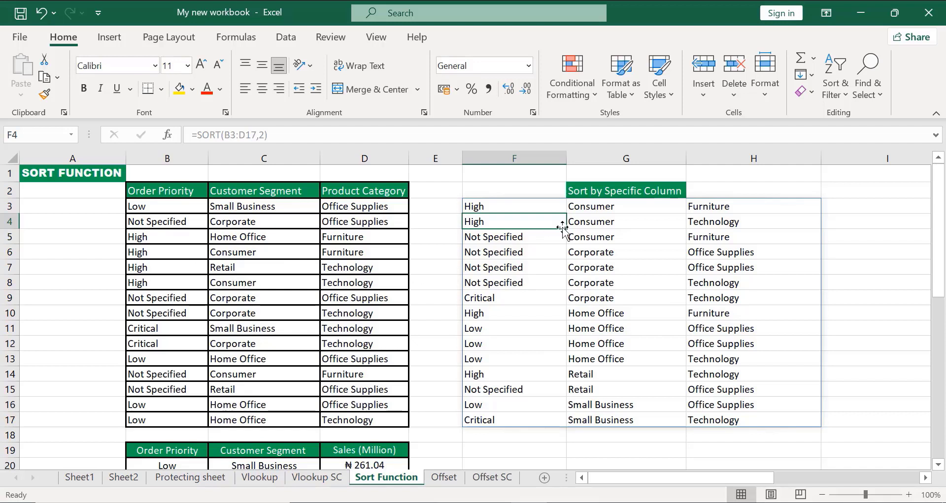
Compare the Customer Segment column in the sorted results with the original order table.
{"action": "left_click", "coordinate": [589, 208]}
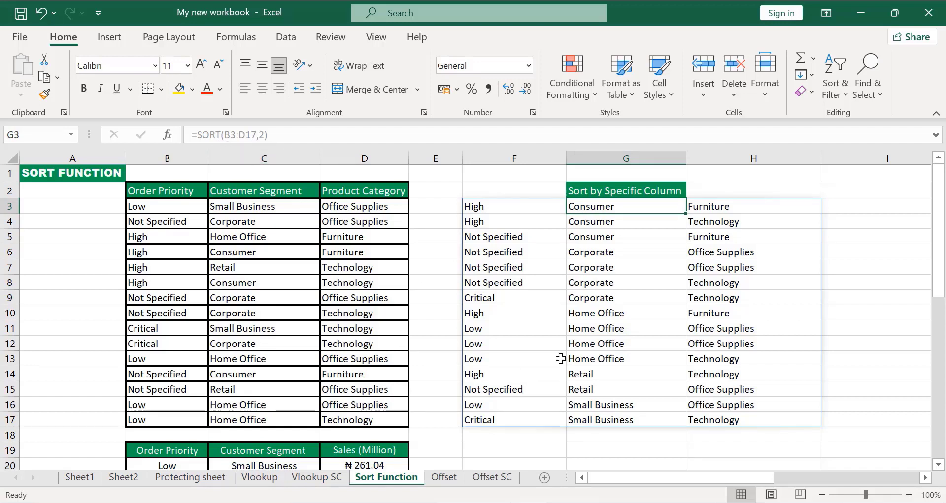
{"action": "left_click", "coordinate": [219, 284]}
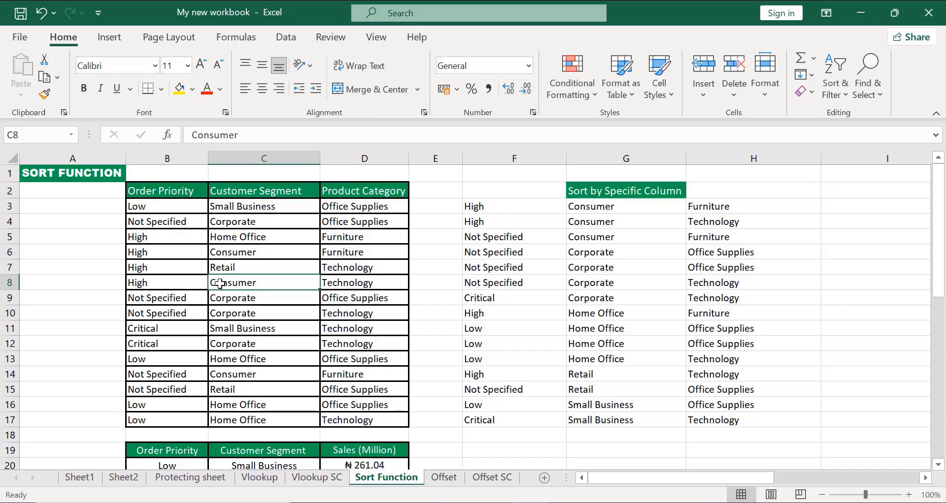
{"action": "left_click", "coordinate": [225, 375]}
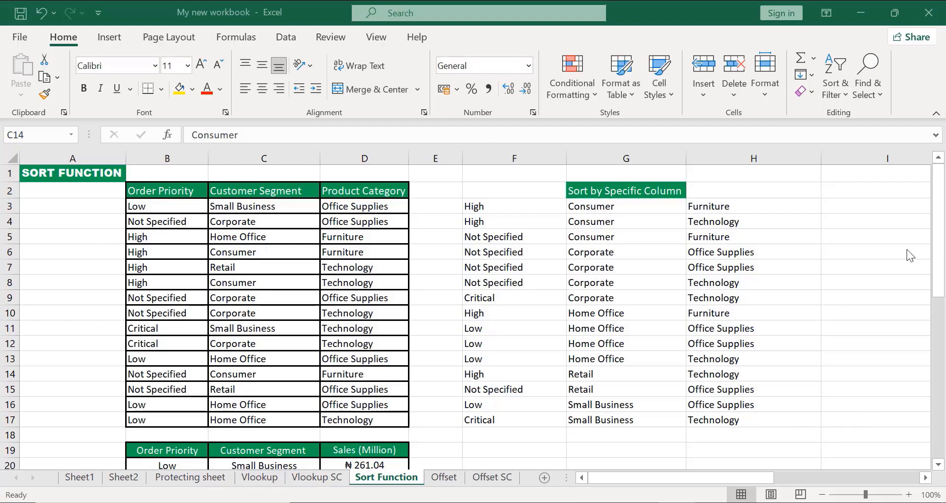
Examine the Sales (Million) and Product Category tables below the order table.
{"action": "left_click", "coordinate": [936, 260]}
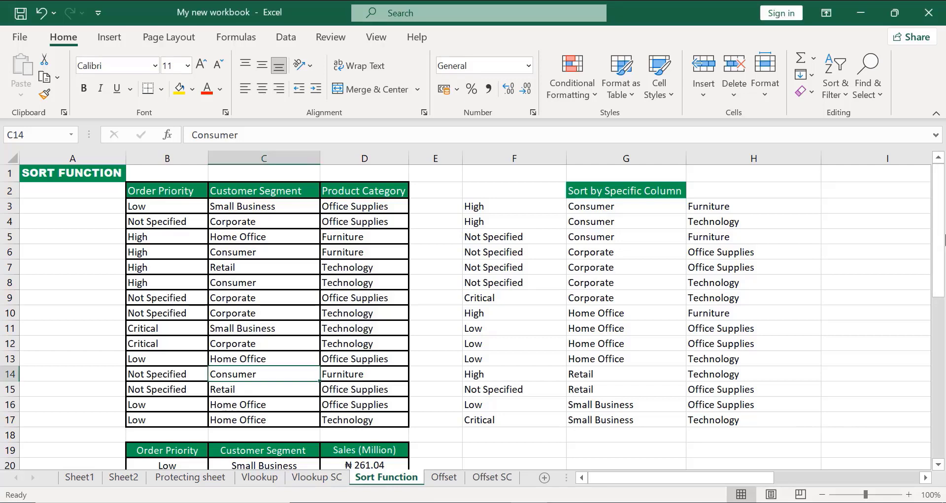
{"action": "left_click_drag", "start_coordinate": [941, 245], "coordinate": [937, 388]}
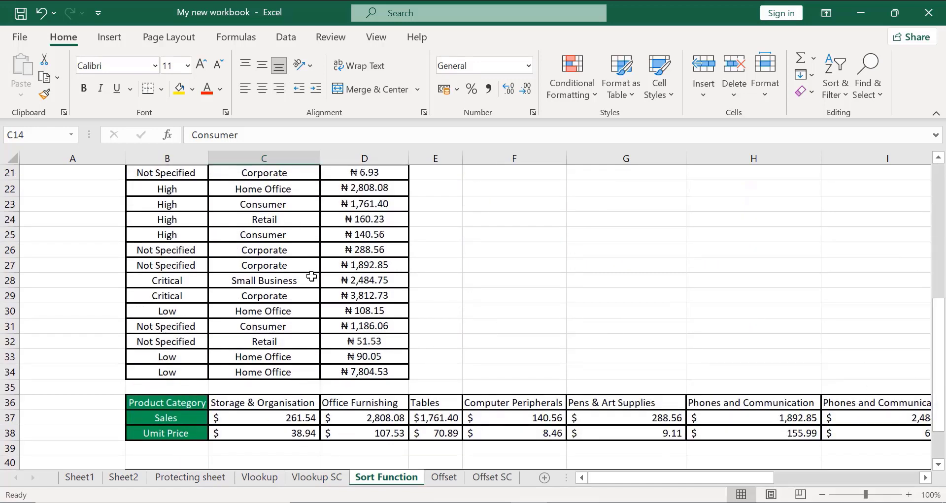
{"action": "left_click", "coordinate": [836, 273]}
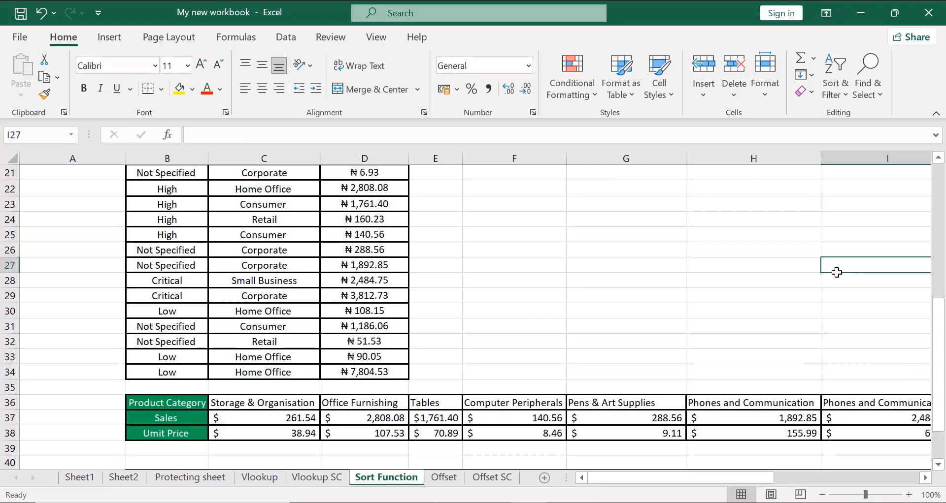
{"action": "key", "text": "Up"}
{"action": "key", "text": "Up"}
{"action": "key", "text": "Up"}
{"action": "key", "text": "Up"}
{"action": "key", "text": "Up"}
{"action": "key", "text": "Up"}
{"action": "key", "text": "Up"}
{"action": "key", "text": "Up"}
{"action": "key", "text": "Up"}
{"action": "key", "text": "Up"}
{"action": "key", "text": "Up"}
{"action": "key", "text": "Up"}
{"action": "key", "text": "Up"}
{"action": "key", "text": "Up"}
{"action": "key", "text": "Up"}
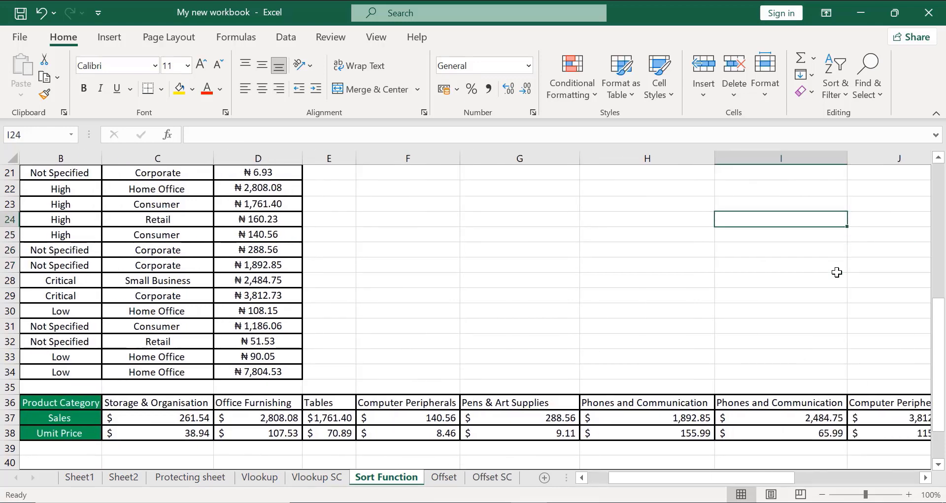
{"action": "key", "text": "Left"}
{"action": "key", "text": "Left"}
{"action": "key", "text": "Left"}
{"action": "key", "text": "Left"}
{"action": "key", "text": "Left"}
{"action": "key", "text": "Left"}
{"action": "key", "text": "Left"}
{"action": "key", "text": "Left"}
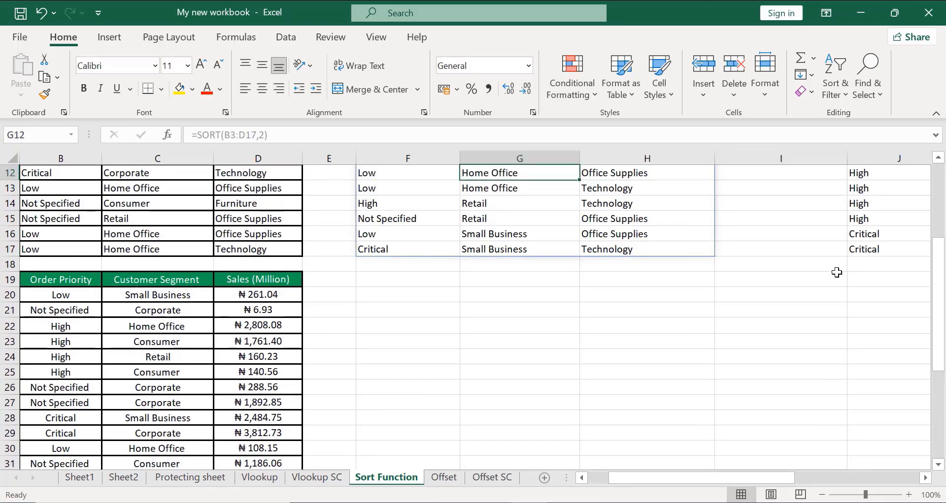
{"action": "key", "text": "Down"}
{"action": "key", "text": "Down"}
{"action": "key", "text": "Down"}
{"action": "key", "text": "Down"}
{"action": "key", "text": "Down"}
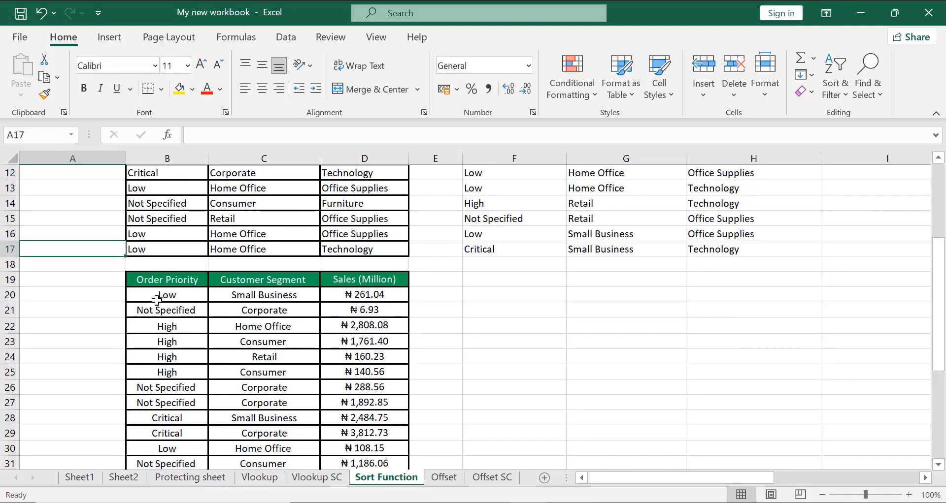
Review the rows of the Sales (Million) table and return to cell A1.
{"action": "left_click", "coordinate": [535, 62]}
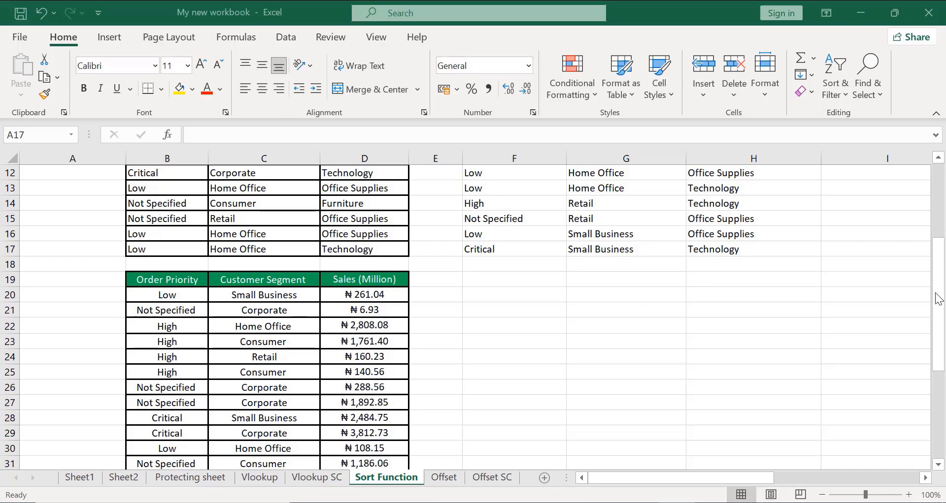
{"action": "left_click_drag", "start_coordinate": [939, 299], "coordinate": [935, 344]}
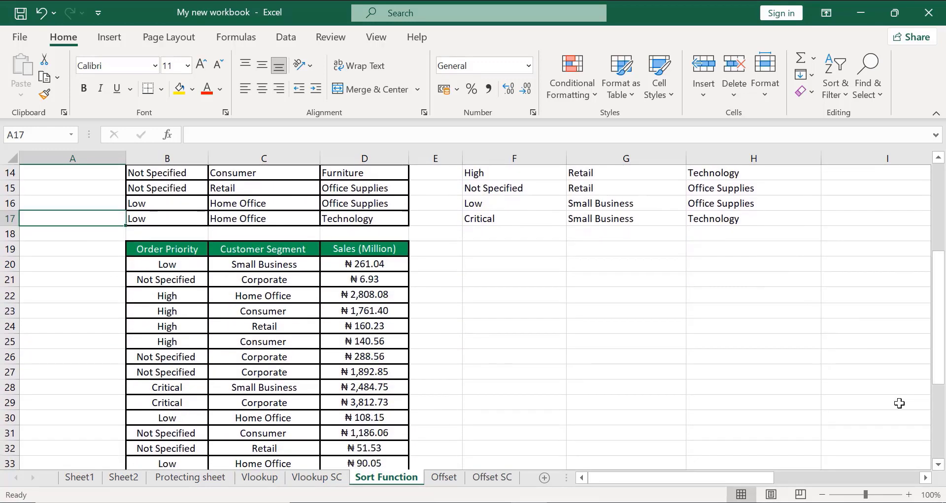
{"action": "key", "text": "Down"}
{"action": "key", "text": "Down"}
{"action": "key", "text": "Down"}
{"action": "key", "text": "Down"}
{"action": "key", "text": "Down"}
{"action": "key", "text": "Down"}
{"action": "key", "text": "Down"}
{"action": "key", "text": "Down"}
{"action": "key", "text": "Down"}
{"action": "key", "text": "Down"}
{"action": "key", "text": "Down"}
{"action": "key", "text": "Down"}
{"action": "key", "text": "Down"}
{"action": "key", "text": "Down"}
{"action": "key", "text": "Down"}
{"action": "key", "text": "Down"}
{"action": "key", "text": "Down"}
{"action": "key", "text": "Down"}
{"action": "key", "text": "Down"}
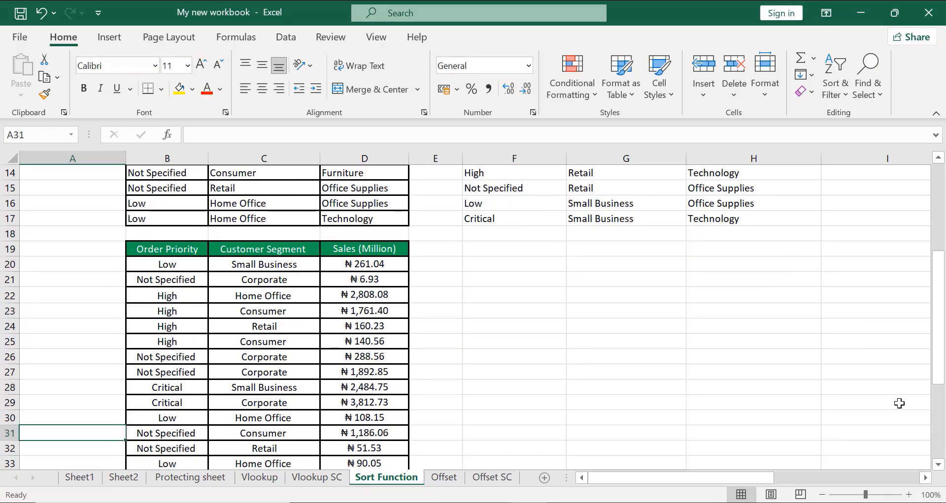
{"action": "key", "text": "Down"}
{"action": "key", "text": "Up"}
{"action": "key", "text": "Up"}
{"action": "key", "text": "Up"}
{"action": "key", "text": "Up"}
{"action": "key", "text": "Up"}
{"action": "key", "text": "Up"}
{"action": "key", "text": "Up"}
{"action": "key", "text": "Up"}
{"action": "key", "text": "Up"}
{"action": "key", "text": "Up"}
{"action": "key", "text": "Up"}
{"action": "key", "text": "Up"}
{"action": "key", "text": "Up"}
{"action": "key", "text": "Up"}
{"action": "key", "text": "Up"}
{"action": "key", "text": "Up"}
{"action": "key", "text": "Up"}
{"action": "key", "text": "Up"}
{"action": "key", "text": "Up"}
{"action": "key", "text": "Up"}
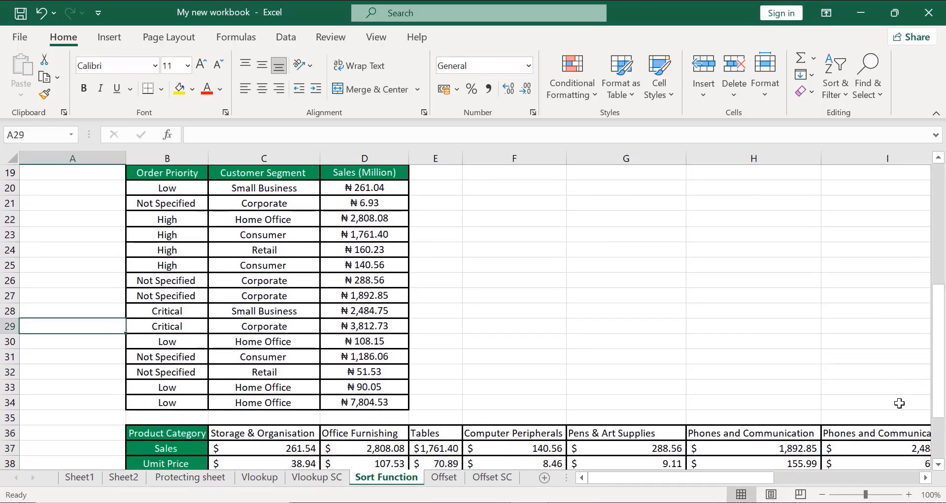
{"action": "key", "text": "Up"}
{"action": "key", "text": "Up"}
{"action": "key", "text": "Up"}
{"action": "key", "text": "Up"}
{"action": "key", "text": "Up"}
{"action": "key", "text": "Up"}
{"action": "key", "text": "Up"}
{"action": "key", "text": "Up"}
{"action": "key", "text": "Up"}
{"action": "key", "text": "Up"}
{"action": "key", "text": "Up"}
{"action": "key", "text": "Up"}
{"action": "key", "text": "Up"}
{"action": "key", "text": "Up"}
{"action": "key", "text": "Up"}
{"action": "key", "text": "Up"}
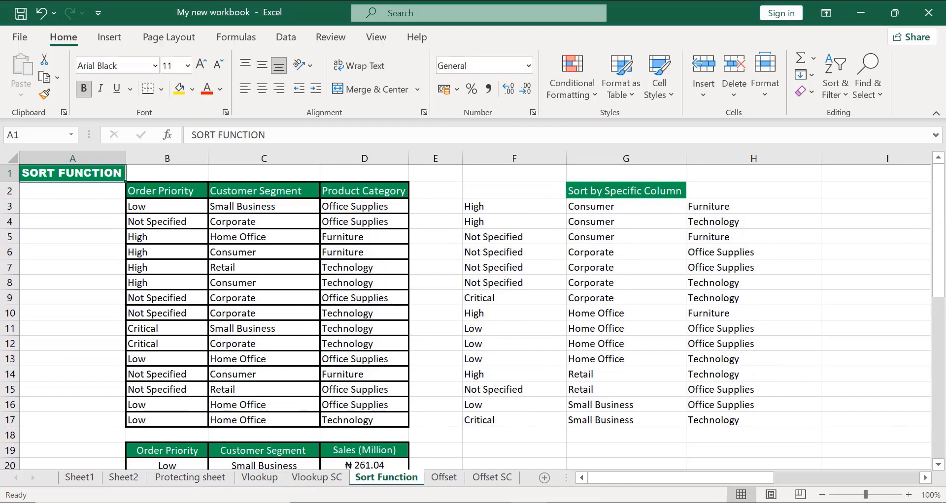
Apply thick dark blue outline and inside borders to the sorted results in F3:H17.
{"action": "left_click", "coordinate": [498, 207]}
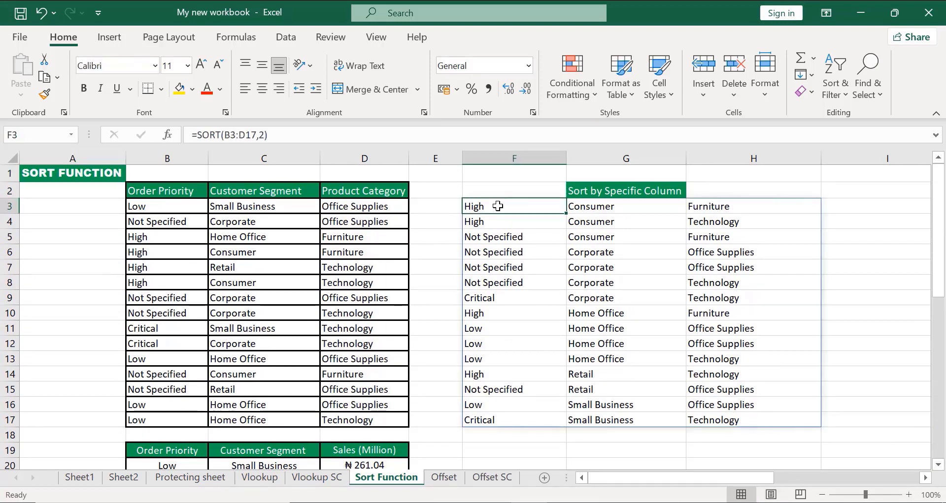
{"action": "key", "text": "ctrl+shift+Down"}
{"action": "key", "text": "ctrl+shift+Right"}
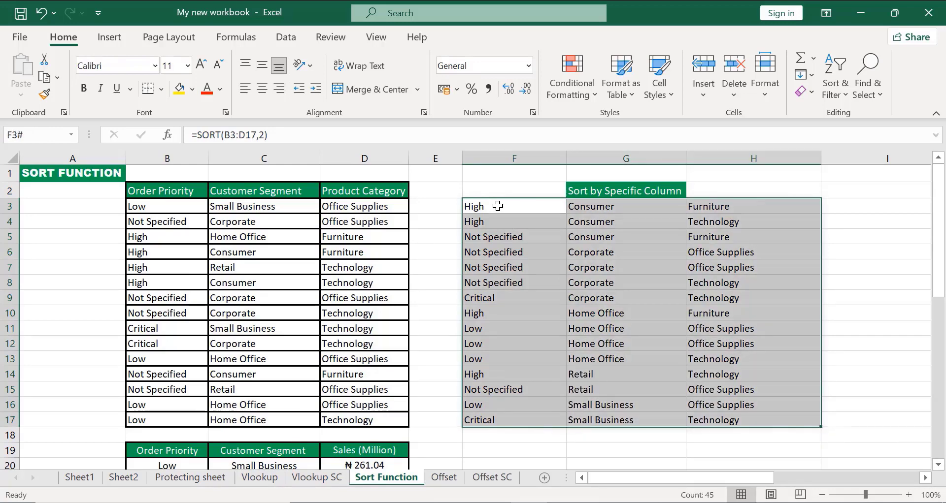
{"action": "key", "text": "ctrl+1"}
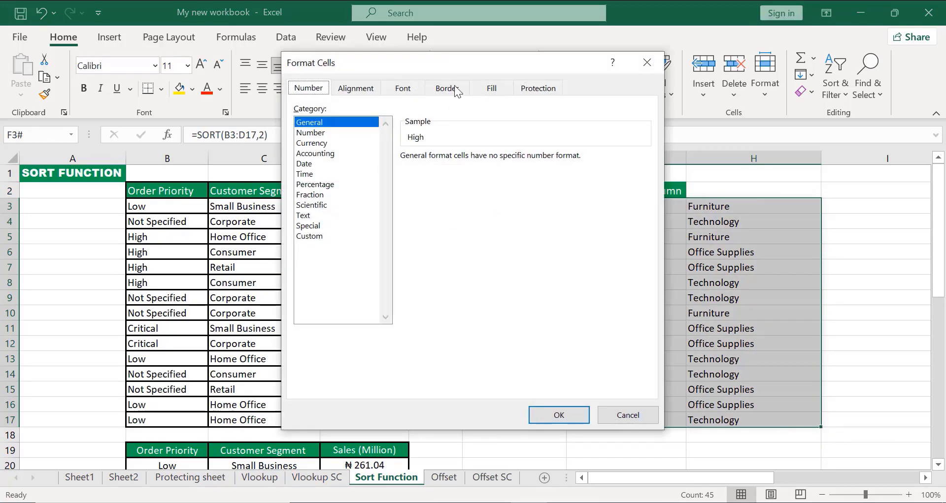
{"action": "left_click", "coordinate": [446, 89]}
{"action": "left_click", "coordinate": [503, 138]}
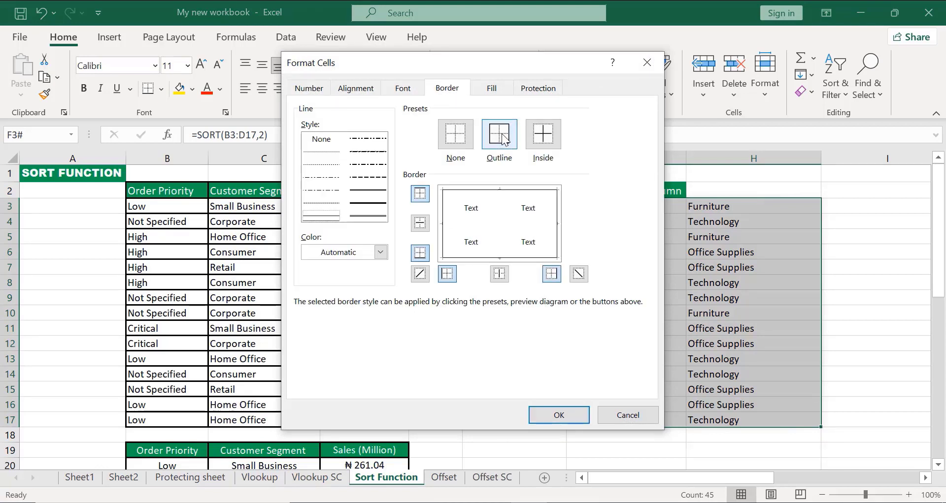
{"action": "left_click", "coordinate": [364, 203]}
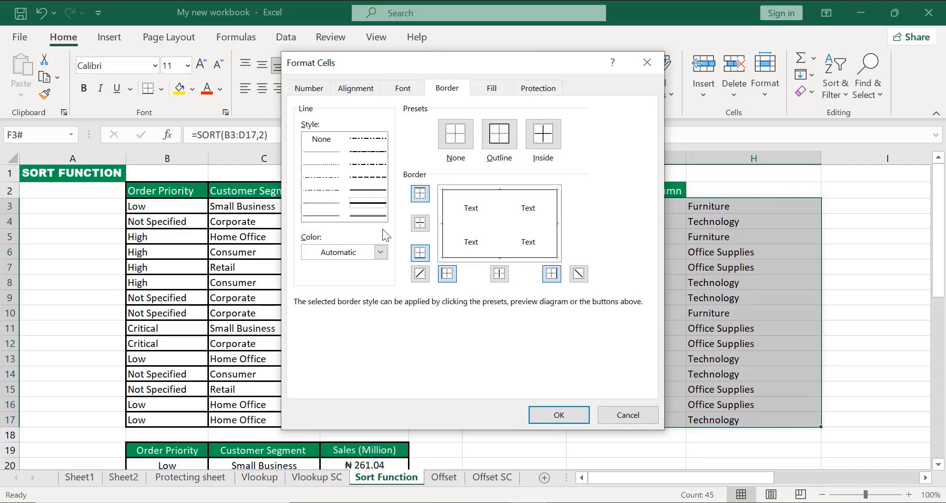
{"action": "left_click", "coordinate": [380, 254]}
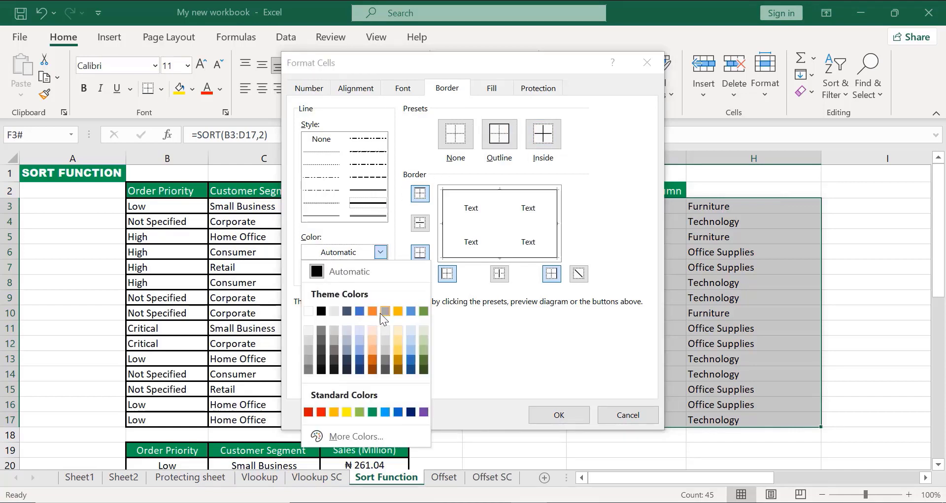
{"action": "left_click", "coordinate": [410, 413]}
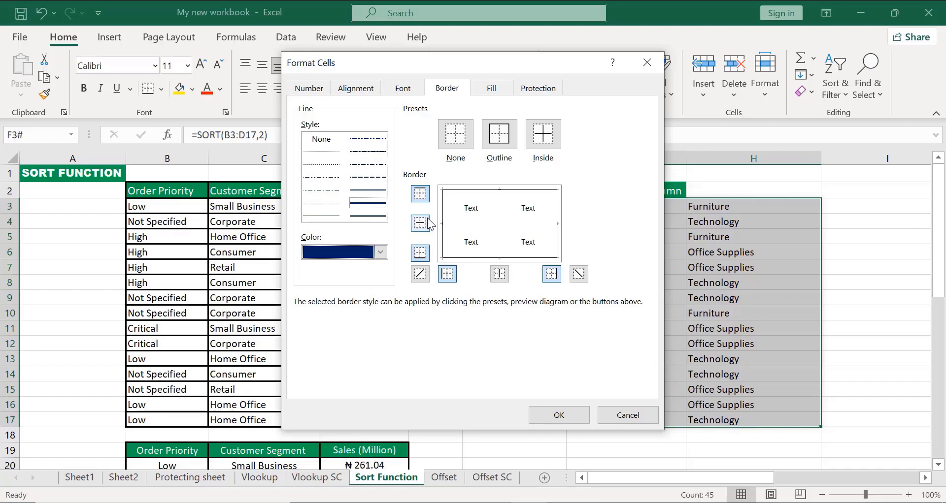
{"action": "left_click", "coordinate": [545, 144]}
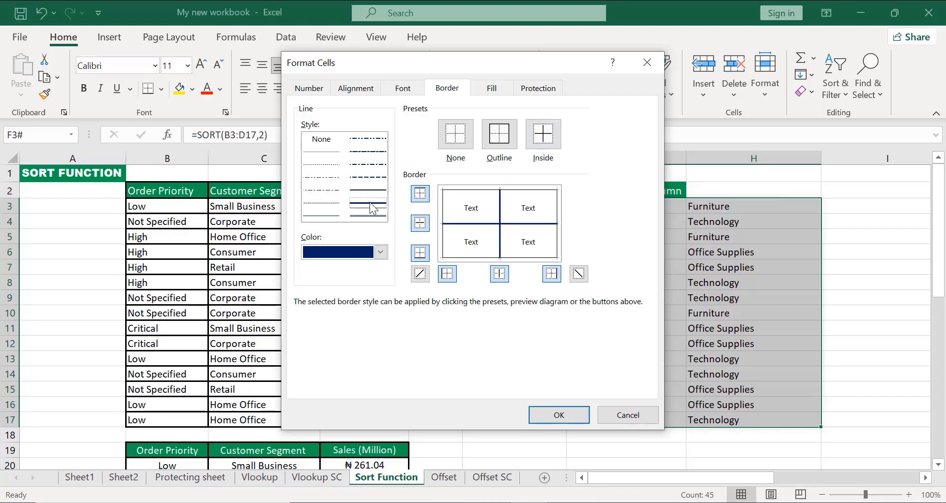
{"action": "left_click", "coordinate": [502, 147]}
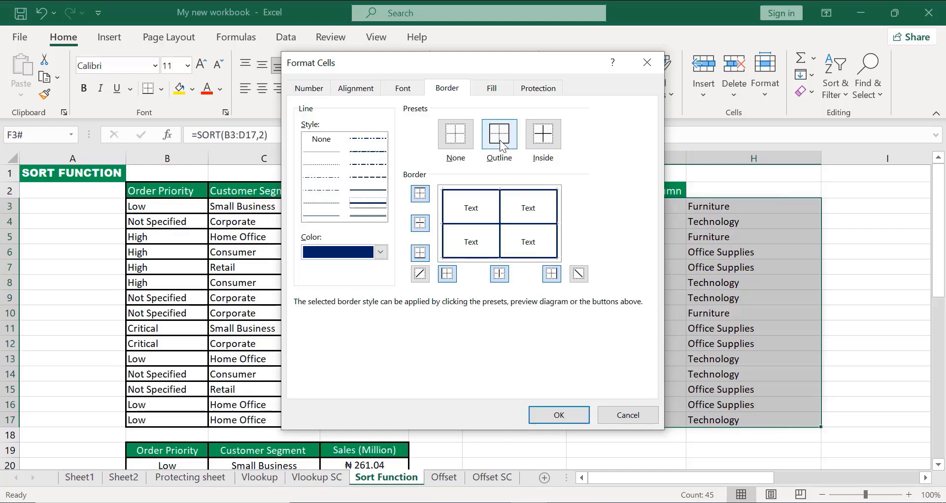
{"action": "left_click", "coordinate": [545, 413]}
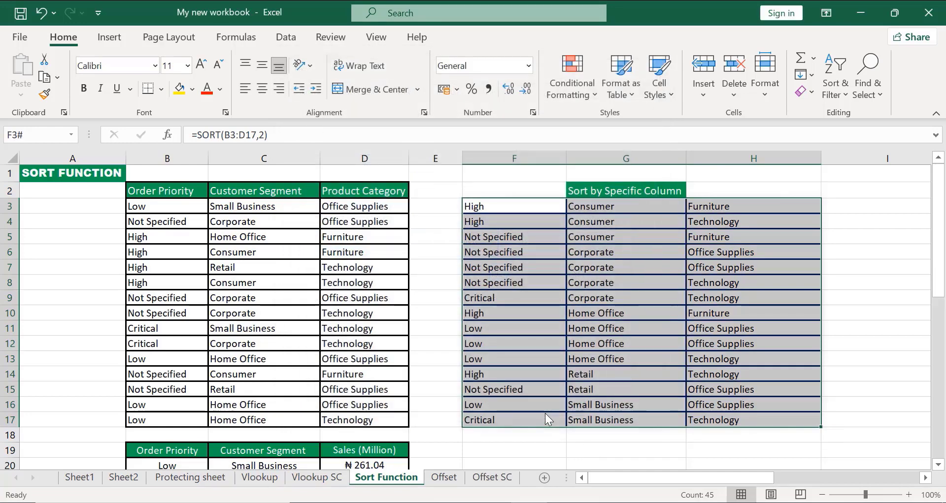
{"action": "left_click", "coordinate": [509, 452]}
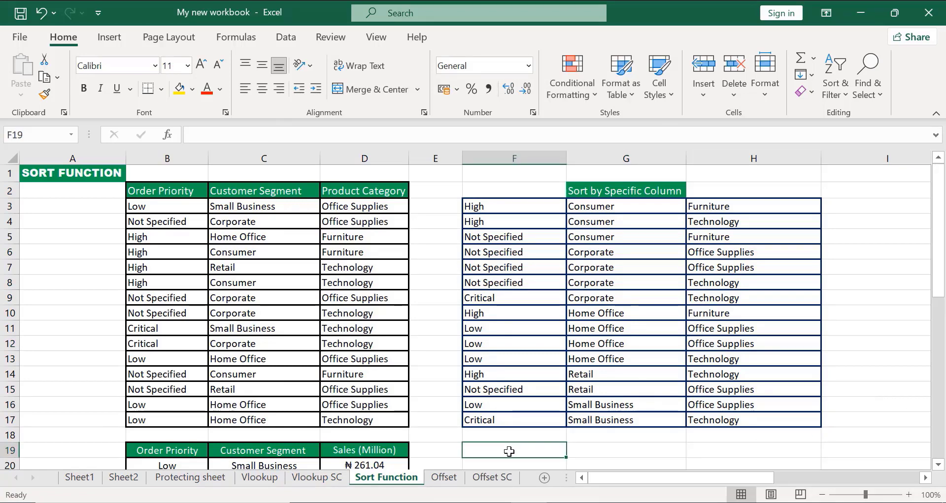
Start a SORT formula in cell F20, beside the first data row of the Sales (Million) table.
{"action": "key", "text": "Down"}
{"action": "key", "text": "Down"}
{"action": "key", "text": "Down"}
{"action": "key", "text": "Down"}
{"action": "key", "text": "Down"}
{"action": "key", "text": "Down"}
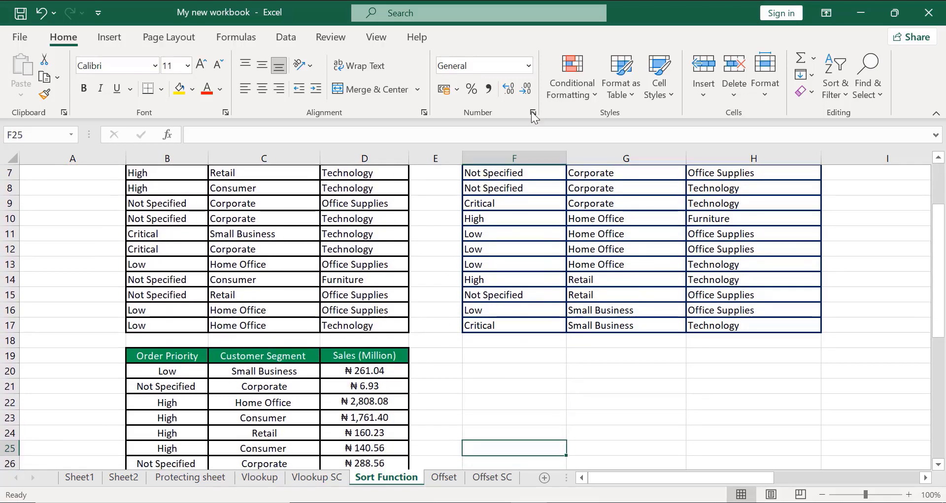
{"action": "left_click", "coordinate": [548, 49]}
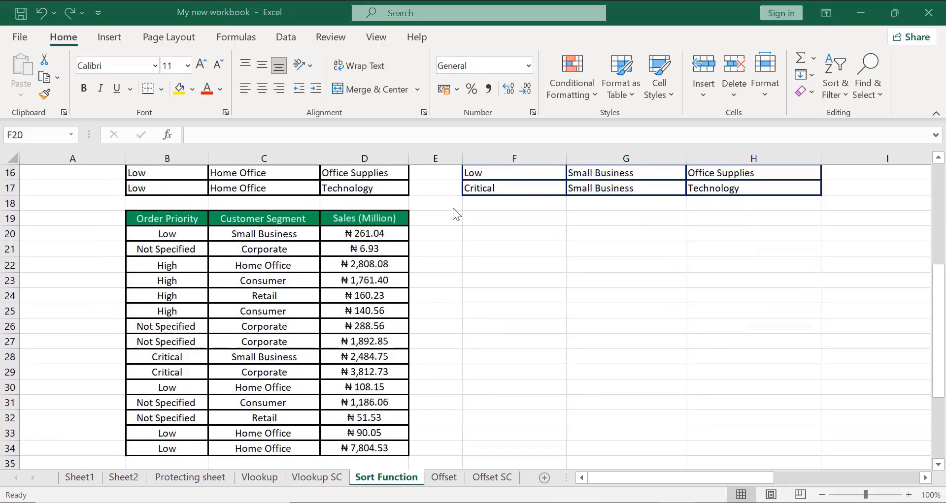
{"action": "left_click", "coordinate": [471, 230]}
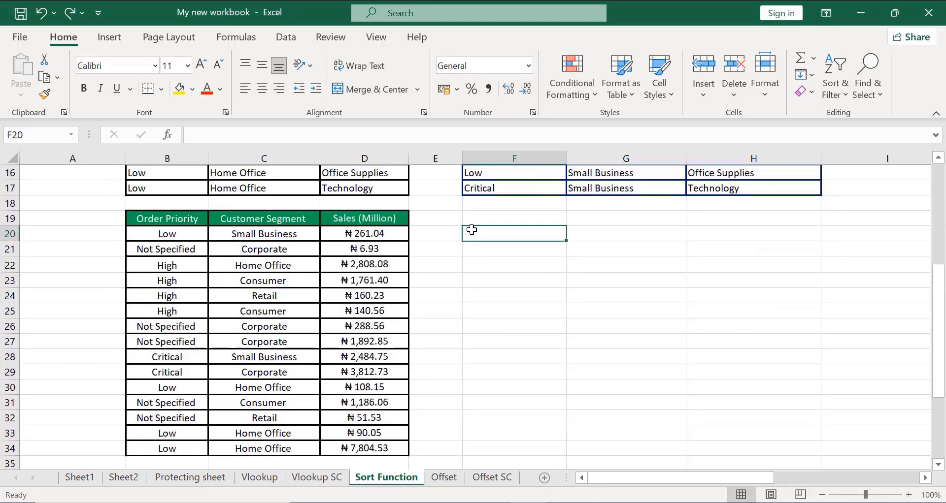
{"action": "type", "text": "=sor"}
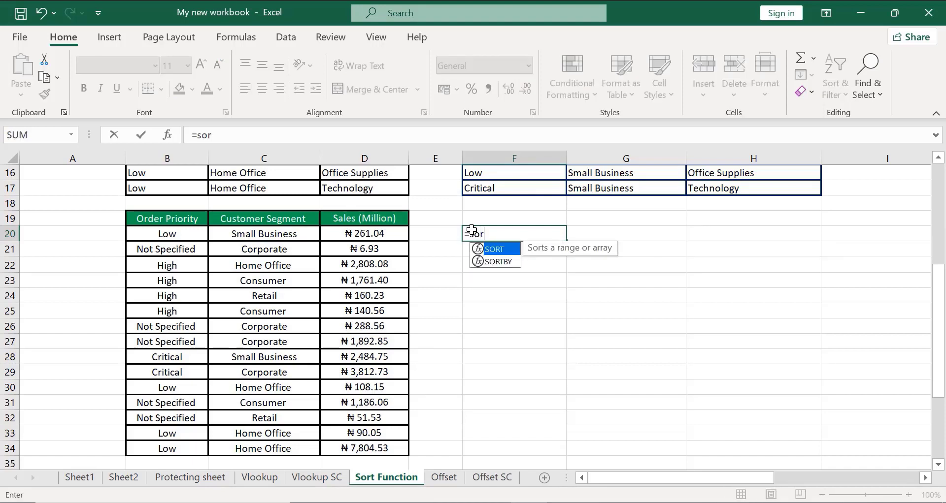
{"action": "type", "text": "t"}
{"action": "double_click", "coordinate": [497, 250]}
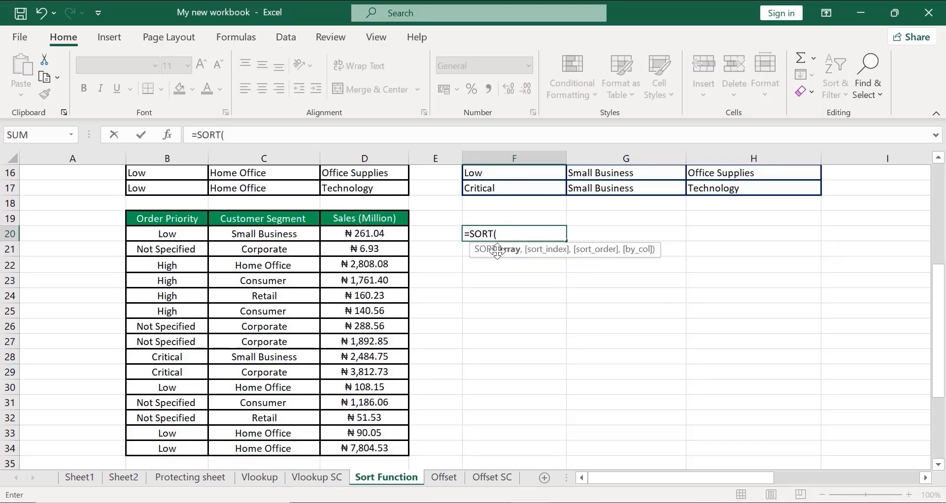
Complete the formula in F20 as =SORT(B20:D34,{1,3}) to sort the table by Order Priority and Sales (Million).
{"action": "left_click", "coordinate": [142, 235]}
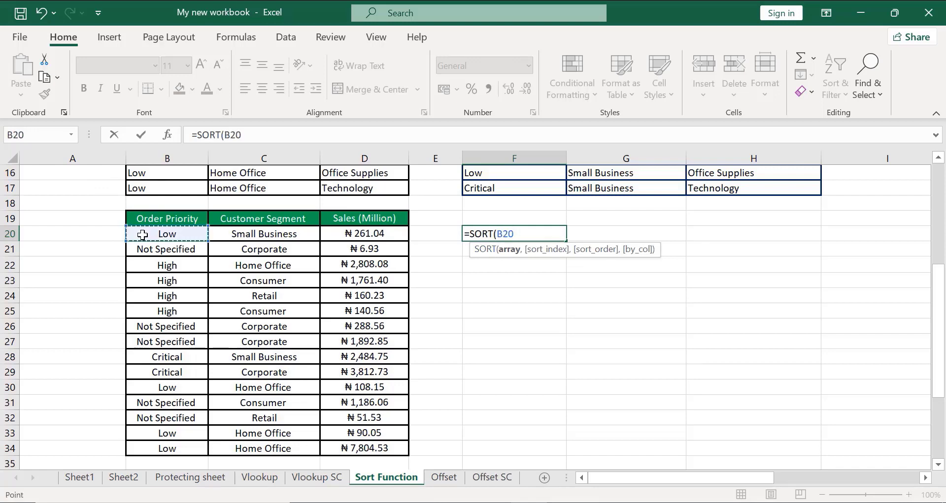
{"action": "key", "text": "ctrl+shift+Down"}
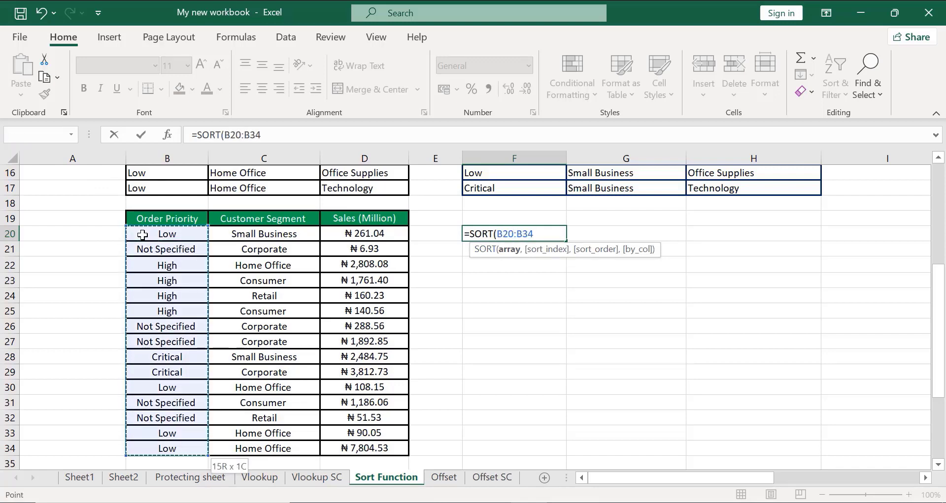
{"action": "key", "text": "ctrl+shift+Right"}
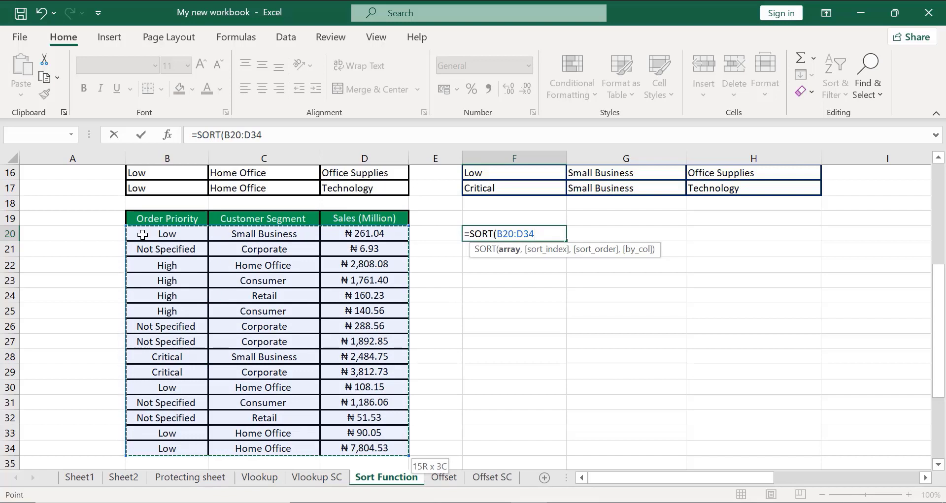
{"action": "type", "text": ","}
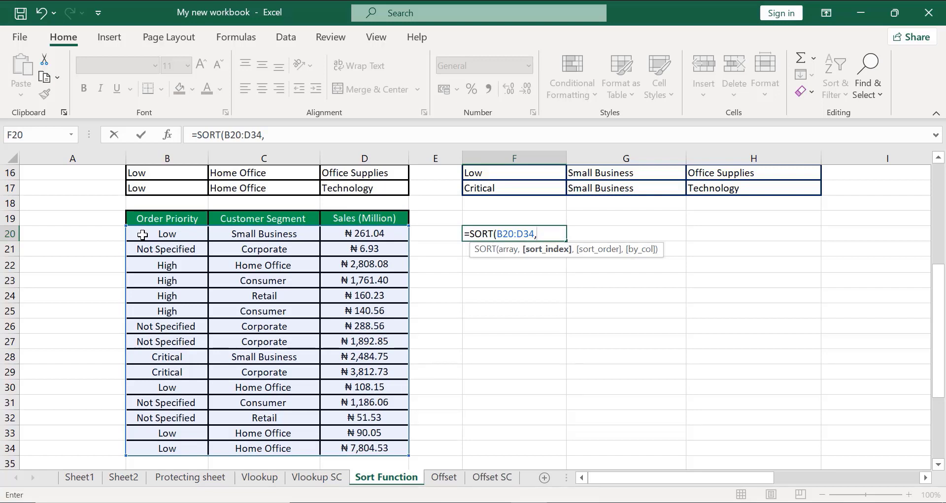
{"action": "type", "text": "{1,"}
{"action": "type", "text": "3"}
{"action": "type", "text": ")"}
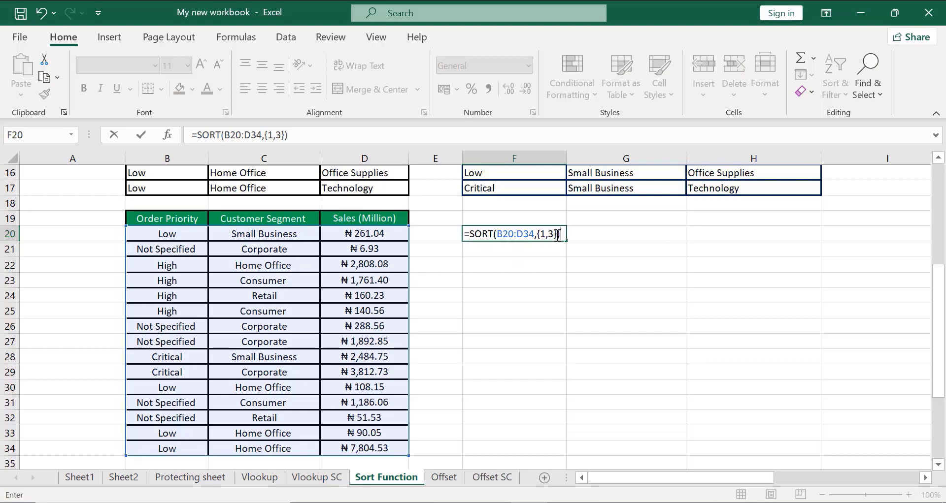
{"action": "key", "text": "Return"}
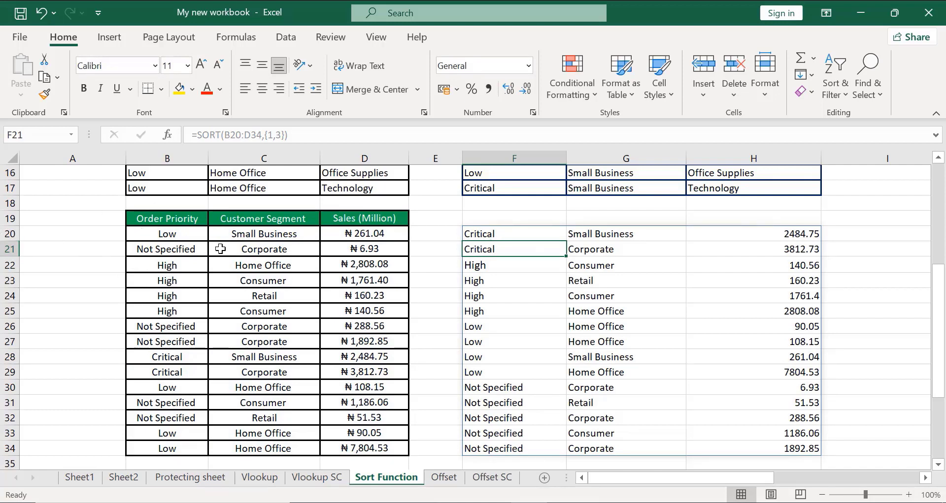
Apply thick green outline and inside borders to the multi-column sort results in F20:H34.
{"action": "left_click", "coordinate": [478, 233]}
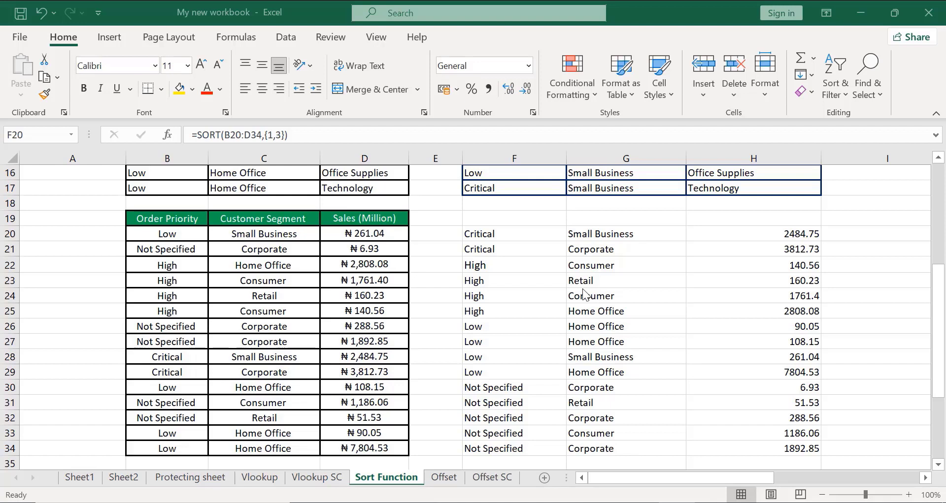
{"action": "left_click", "coordinate": [498, 230]}
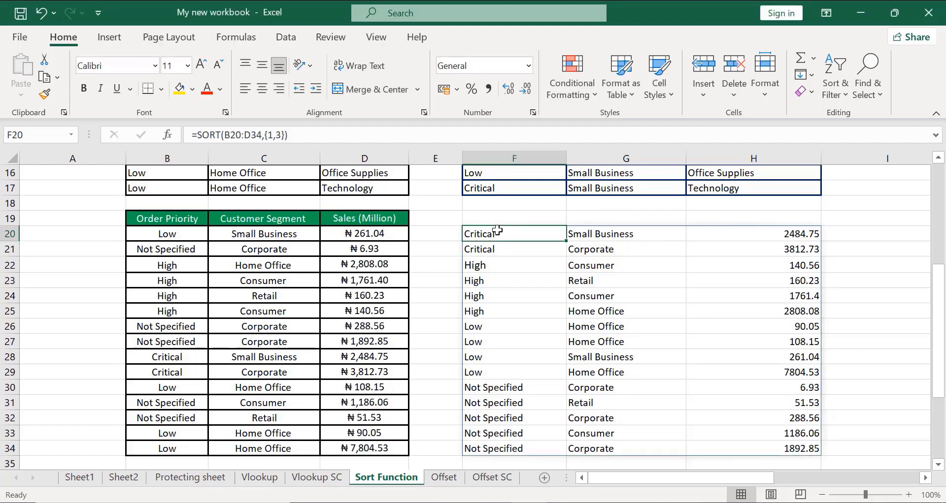
{"action": "key", "text": "ctrl+shift+Down"}
{"action": "key", "text": "ctrl+shift+Right"}
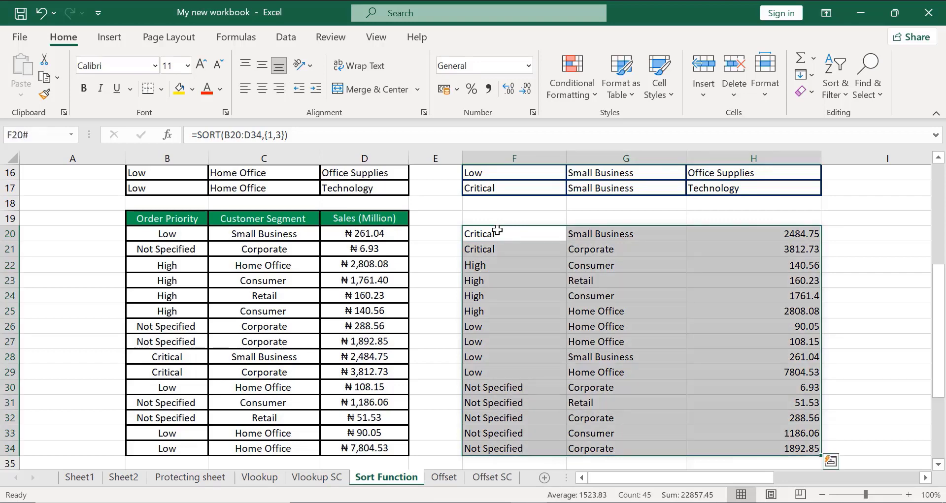
{"action": "key", "text": "ctrl+1"}
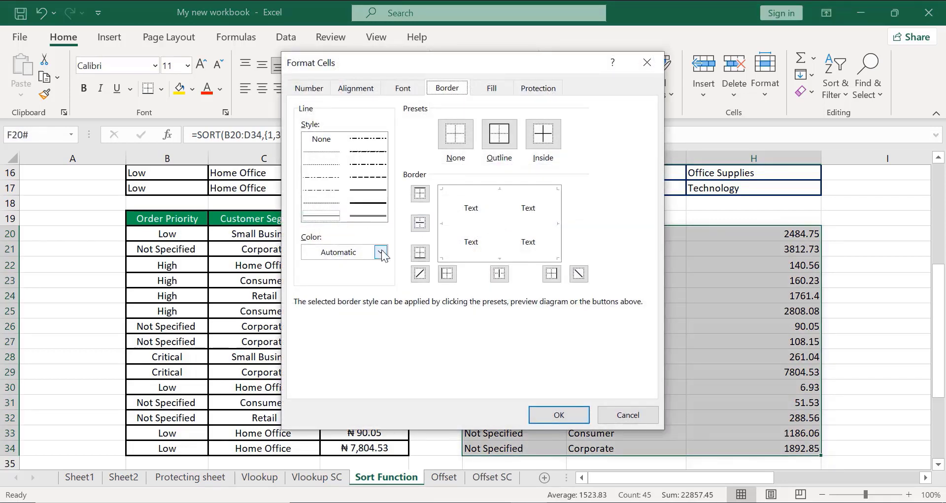
{"action": "left_click", "coordinate": [381, 253]}
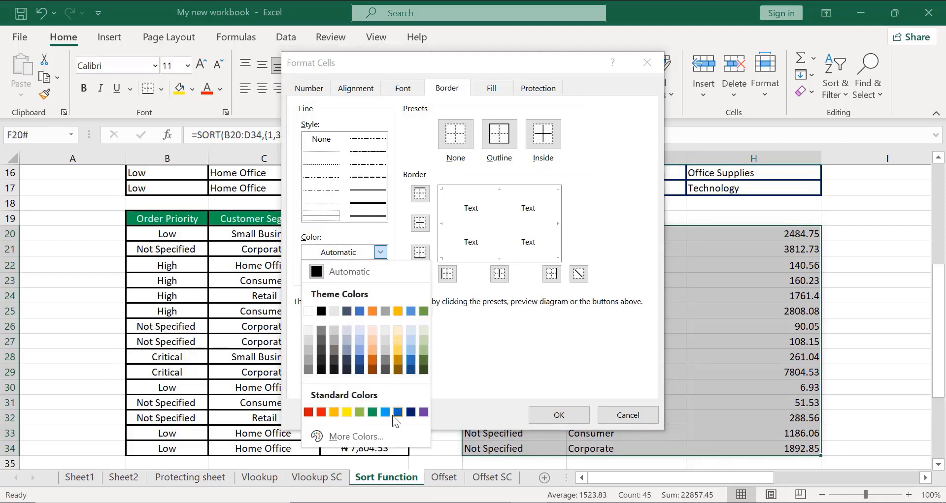
{"action": "left_click", "coordinate": [372, 413]}
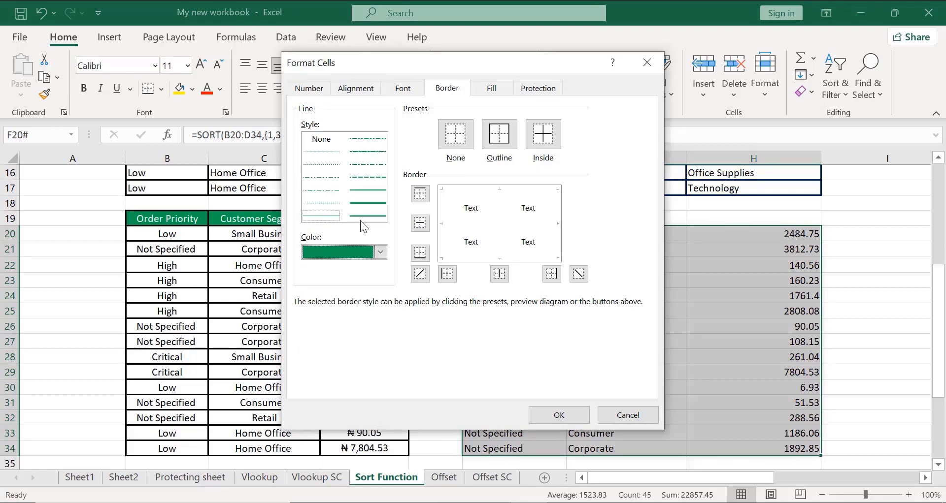
{"action": "left_click", "coordinate": [364, 202]}
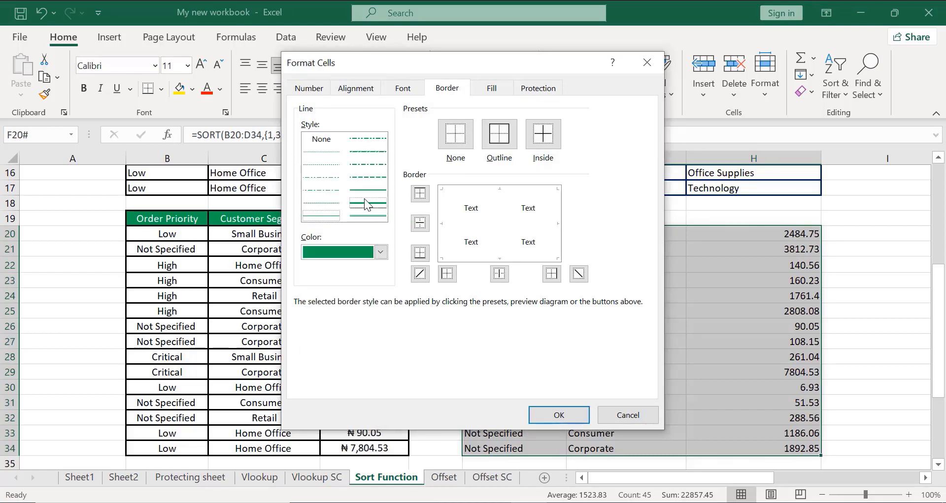
{"action": "left_click", "coordinate": [505, 134]}
{"action": "left_click", "coordinate": [542, 136]}
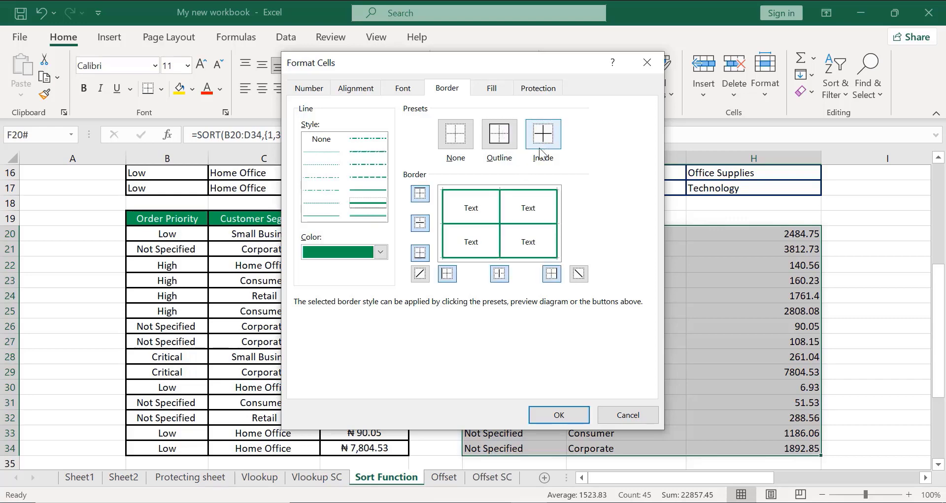
{"action": "left_click", "coordinate": [548, 413]}
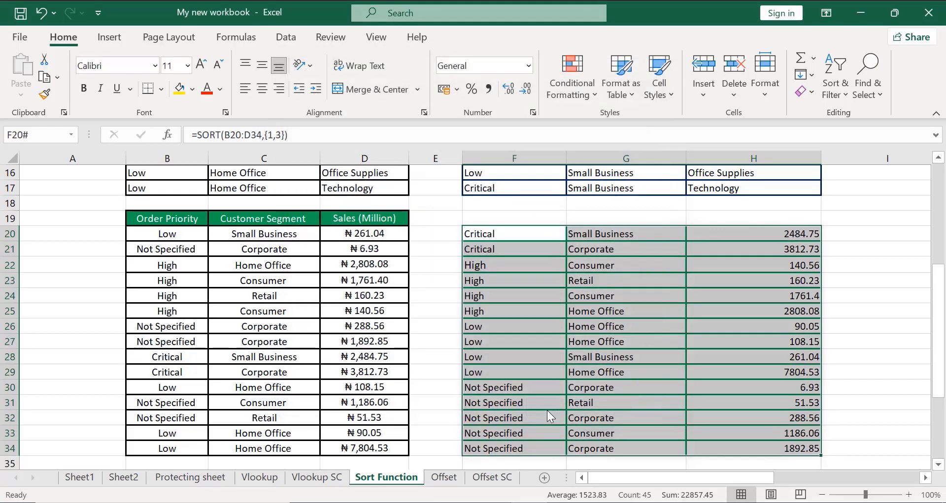
{"action": "left_click", "coordinate": [925, 278]}
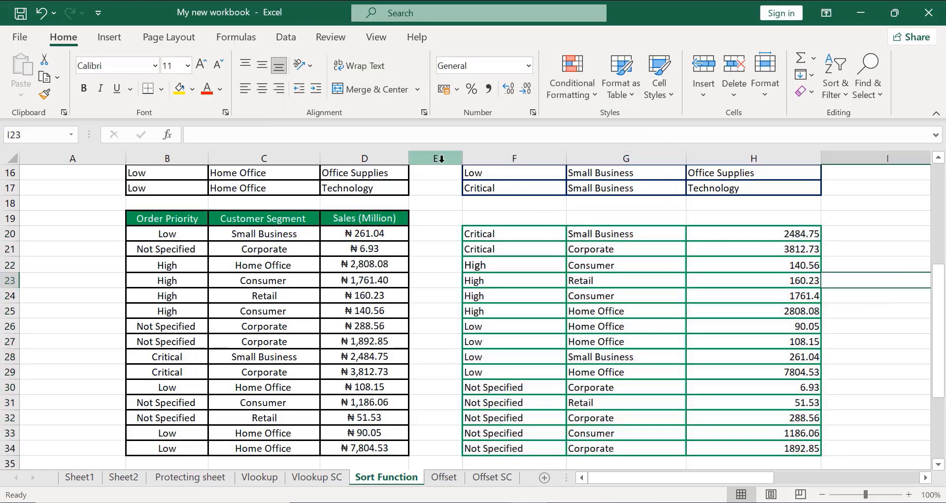
Enter the heading "Sort by Multiple Column" in cell F19 and widen column F to fit it.
{"action": "left_click", "coordinate": [513, 219]}
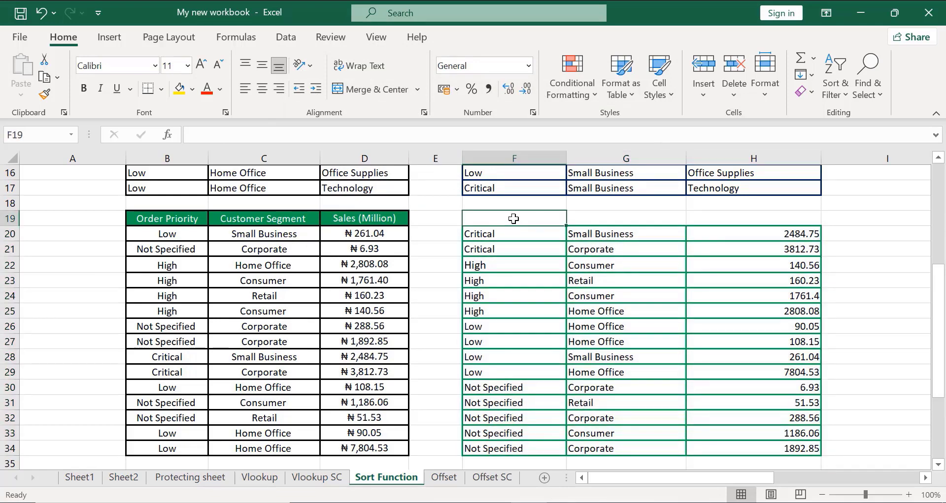
{"action": "type", "text": "S"}
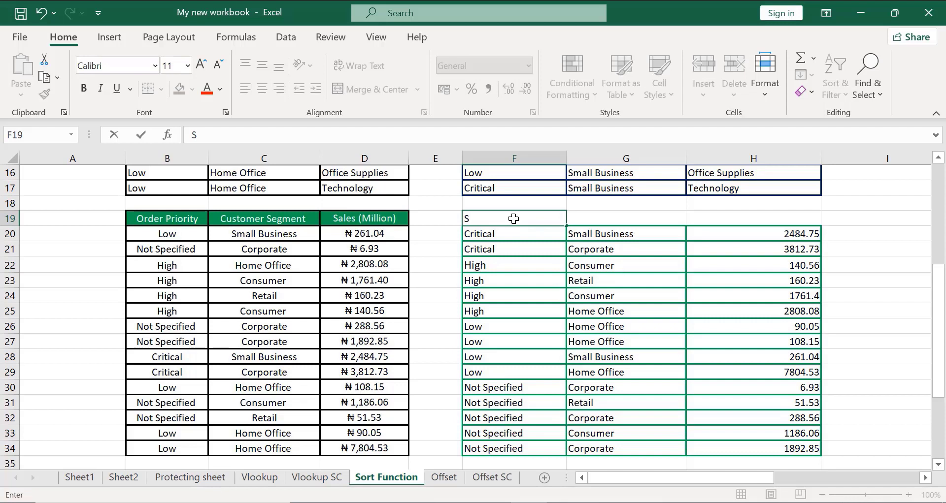
{"action": "type", "text": "ort by Mu"}
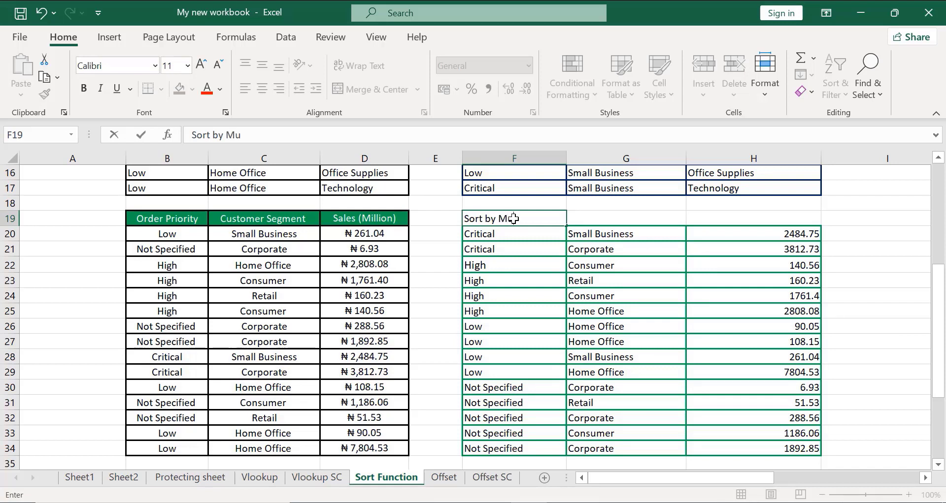
{"action": "type", "text": "ltiple Colu"}
{"action": "type", "text": "mn"}
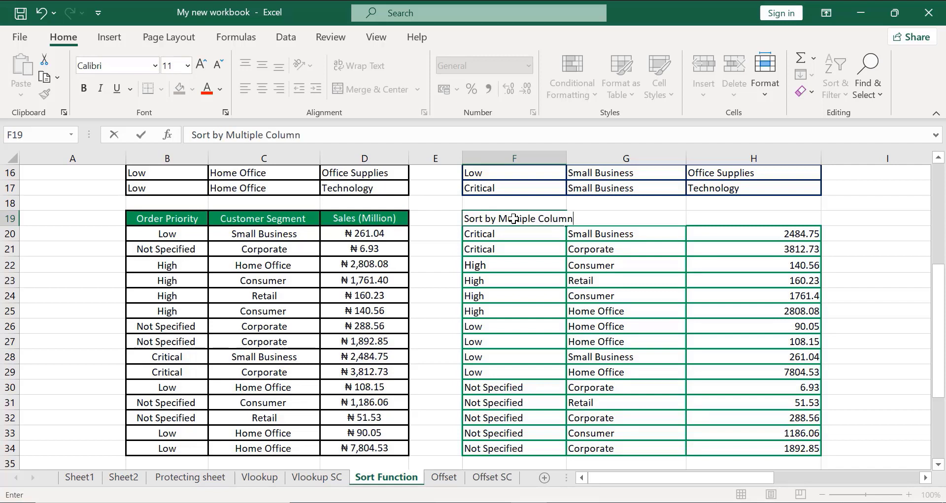
{"action": "key", "text": "Return"}
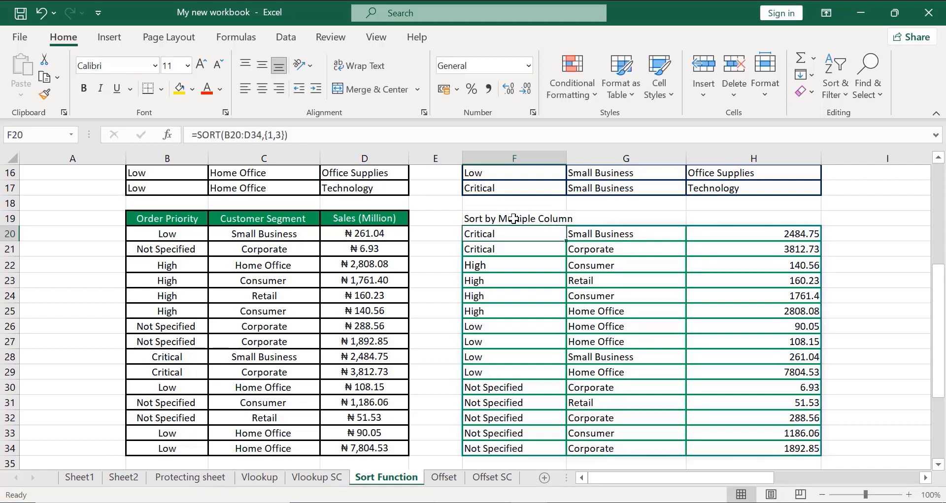
{"action": "double_click", "coordinate": [566, 157]}
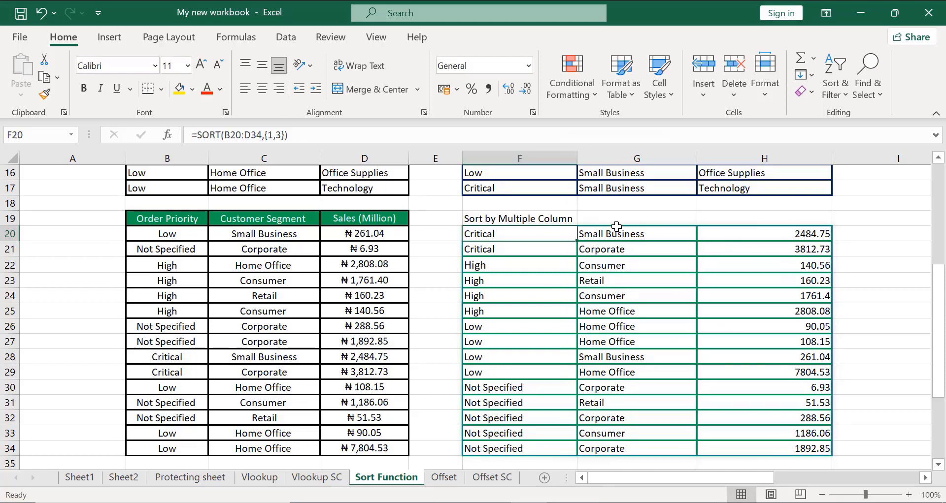
Make the F19 heading bold and set its font to Arial Black.
{"action": "left_click", "coordinate": [510, 222]}
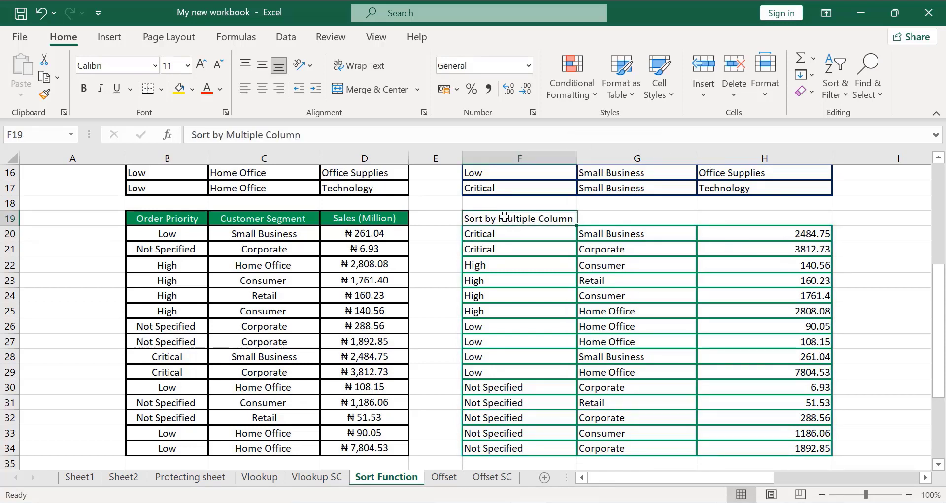
{"action": "left_click", "coordinate": [85, 90]}
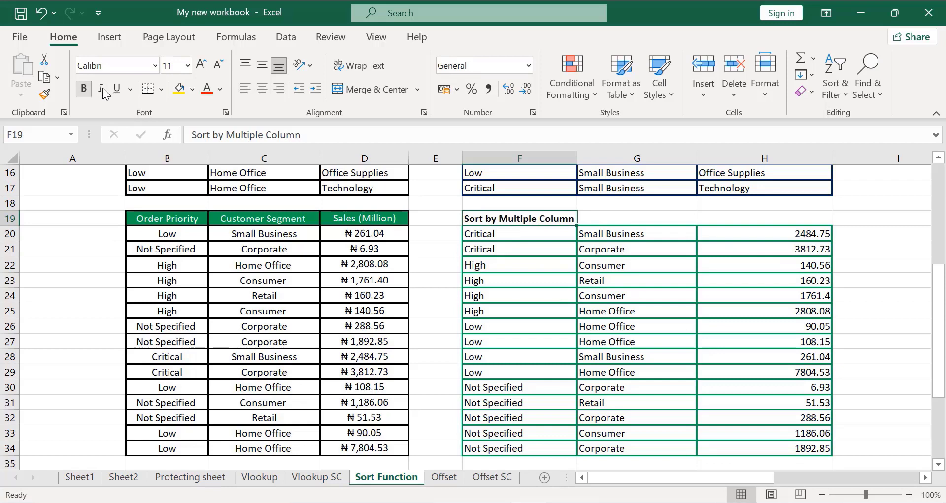
{"action": "left_click", "coordinate": [188, 68]}
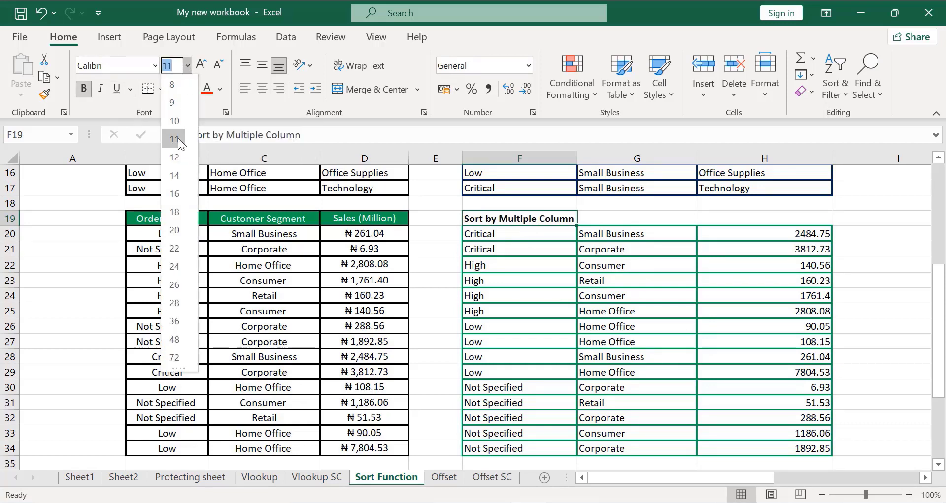
{"action": "left_click", "coordinate": [156, 62]}
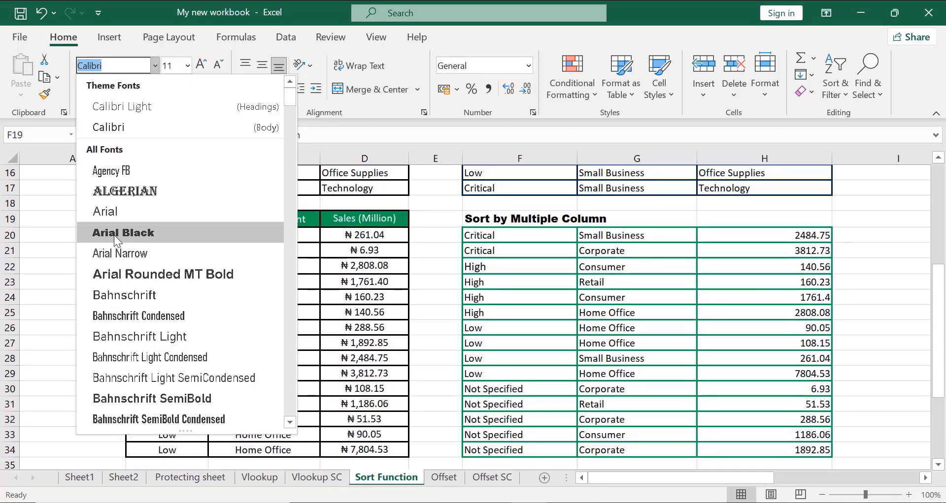
{"action": "left_click", "coordinate": [114, 234]}
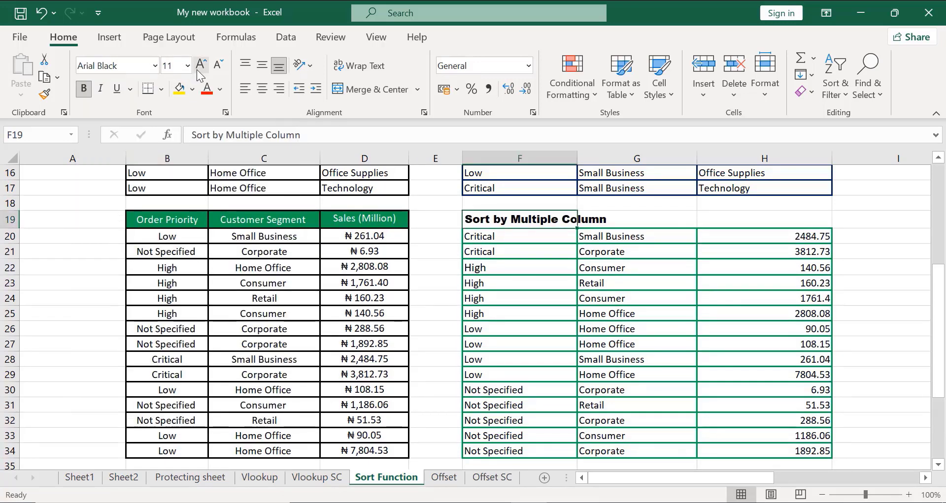
Give the F19 heading white text on a green fill and autofit column F to its text.
{"action": "left_click", "coordinate": [187, 92]}
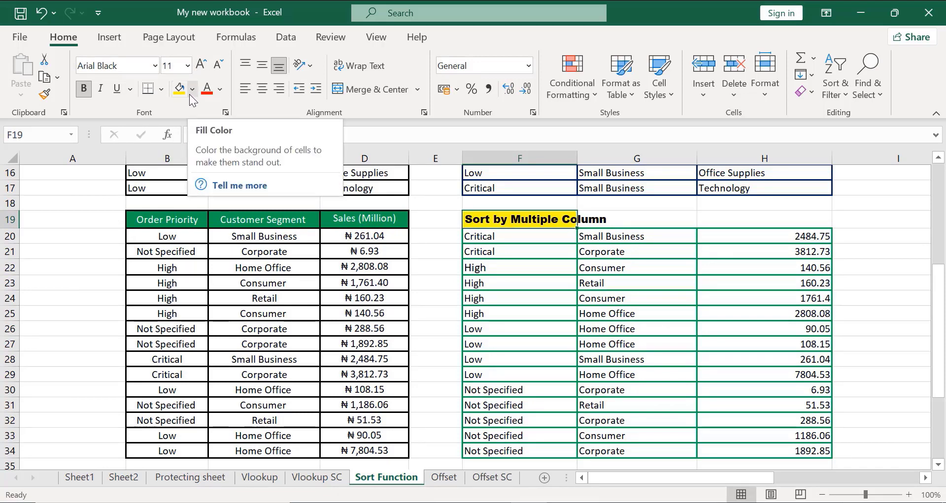
{"action": "left_click", "coordinate": [225, 88]}
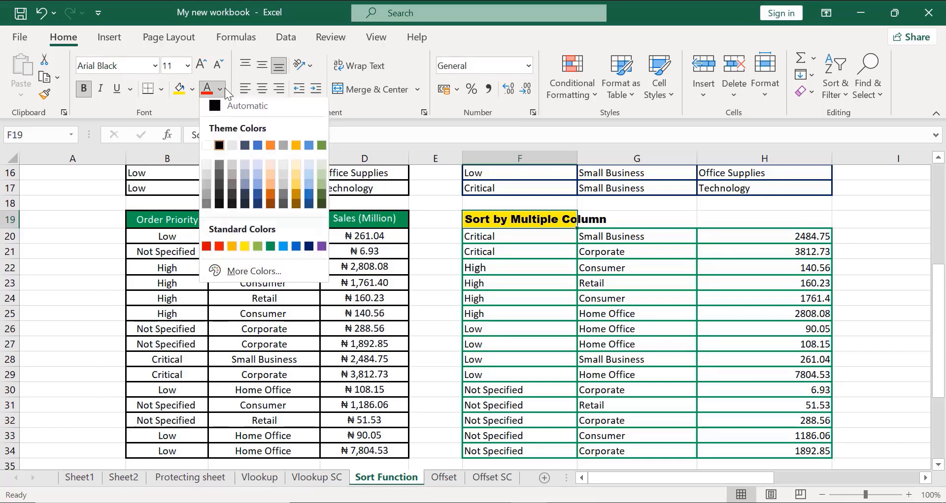
{"action": "left_click", "coordinate": [207, 149]}
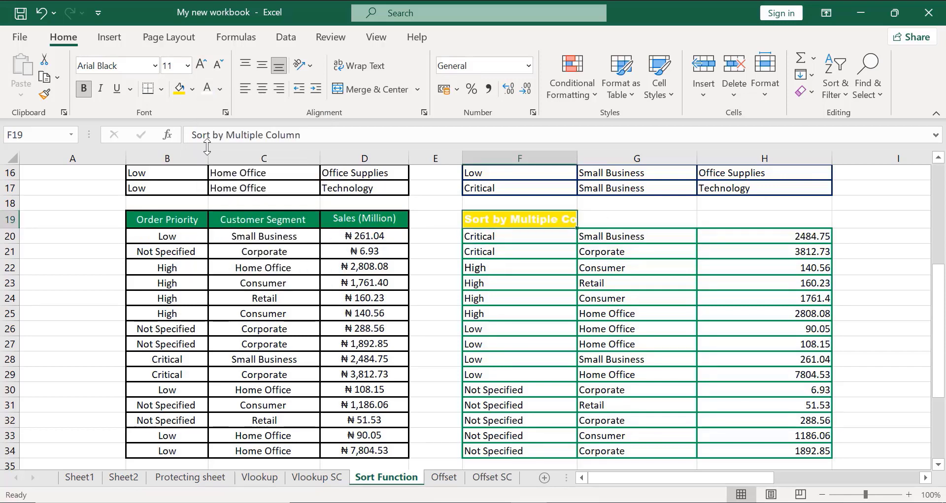
{"action": "left_click", "coordinate": [191, 91]}
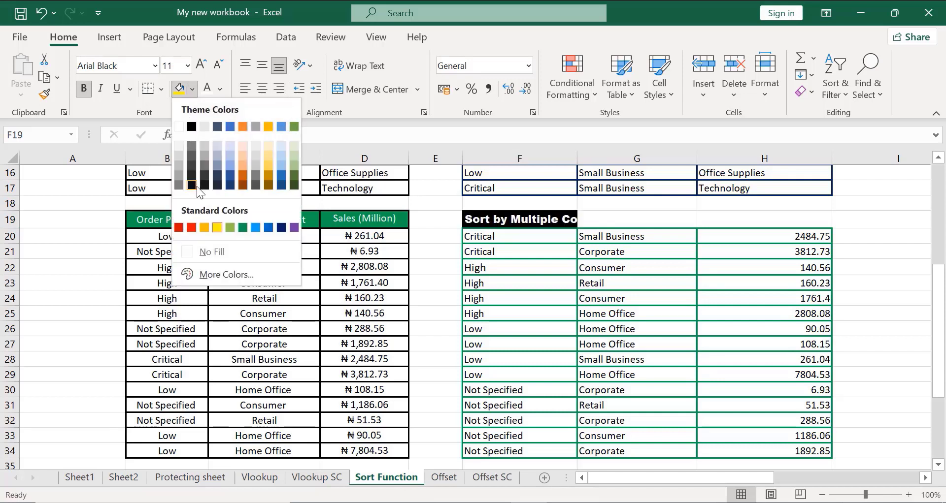
{"action": "left_click", "coordinate": [244, 227]}
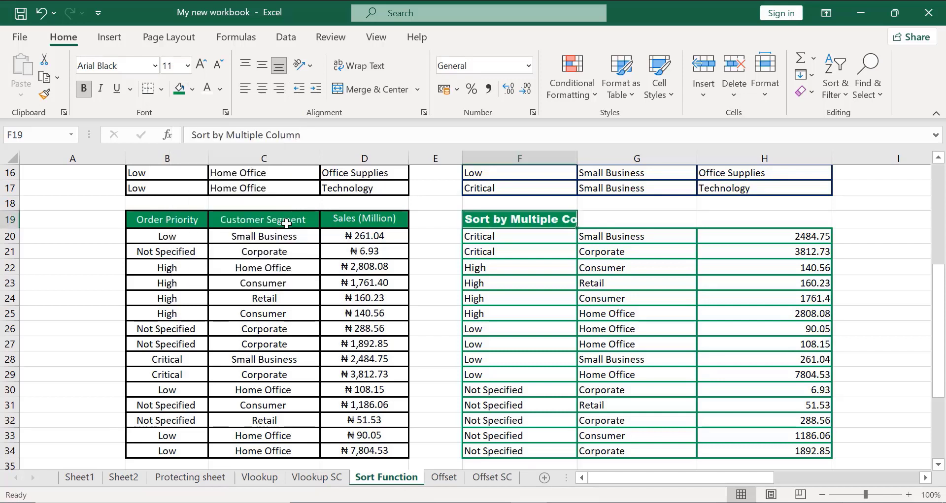
{"action": "double_click", "coordinate": [579, 154]}
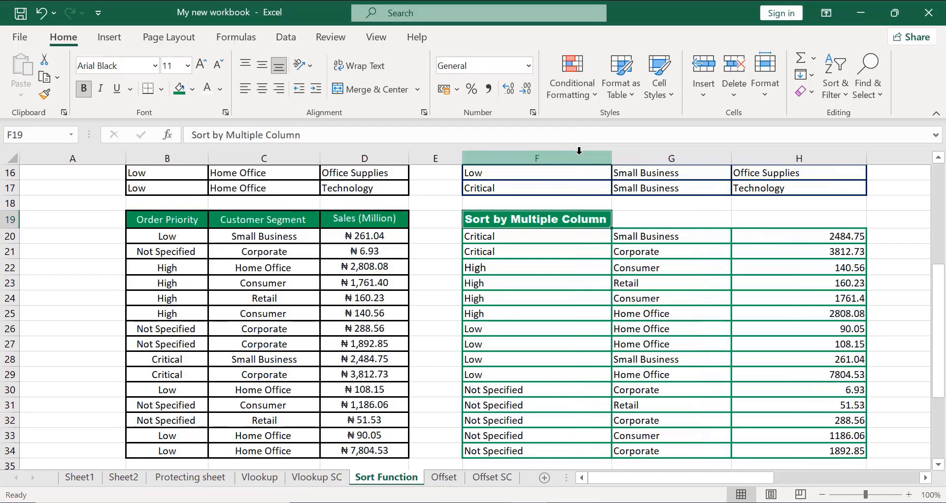
Review the specific-column and multiple-column sort results alongside their source tables.
{"action": "left_click", "coordinate": [906, 228]}
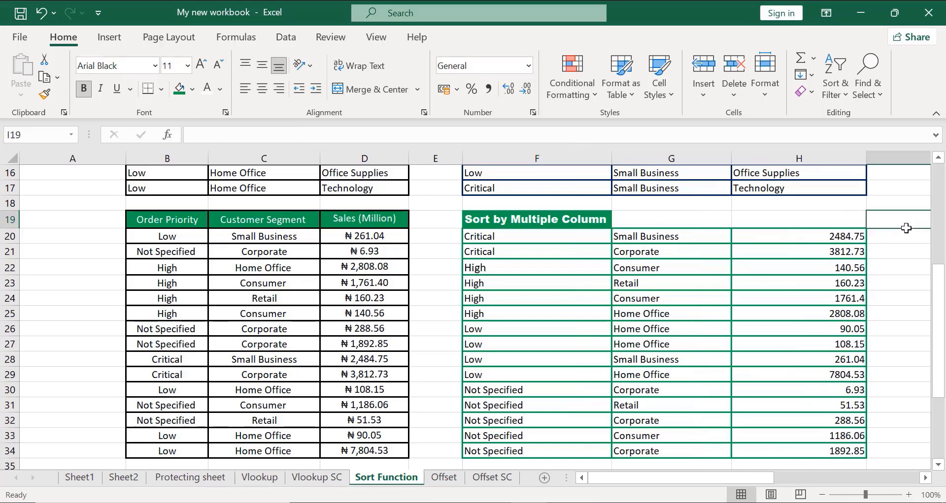
{"action": "key", "text": "Up"}
{"action": "key", "text": "Up"}
{"action": "key", "text": "Up"}
{"action": "key", "text": "Up"}
{"action": "key", "text": "Up"}
{"action": "key", "text": "Up"}
{"action": "key", "text": "Up"}
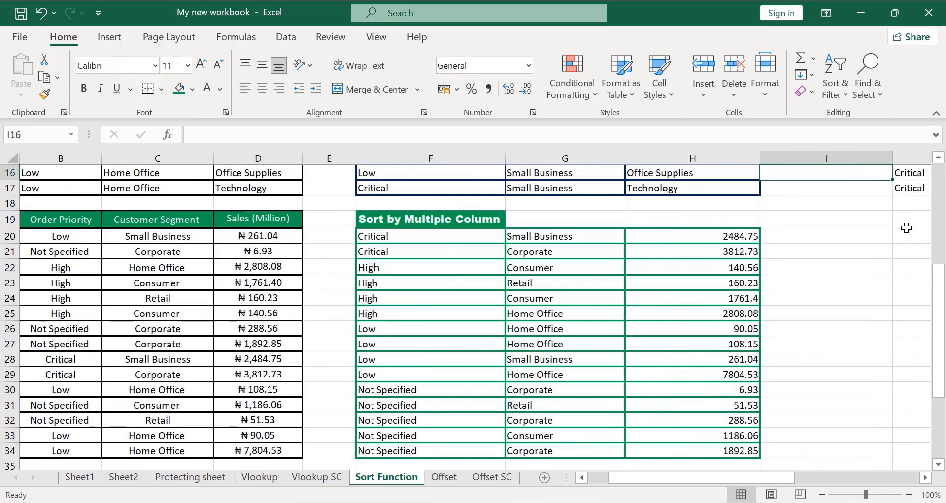
{"action": "key", "text": "ctrl+Up"}
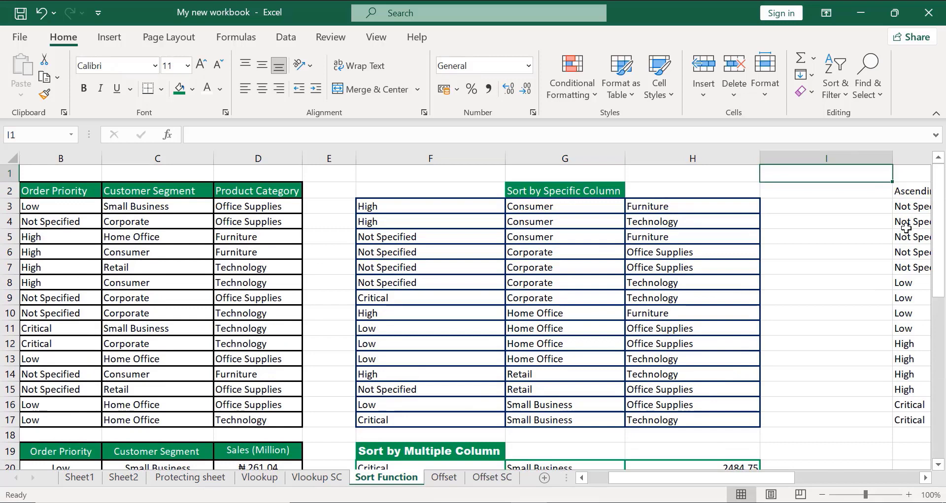
{"action": "key", "text": "Down"}
{"action": "key", "text": "Down"}
{"action": "key", "text": "Down"}
{"action": "key", "text": "Down"}
{"action": "key", "text": "Down"}
{"action": "key", "text": "Down"}
{"action": "key", "text": "Down"}
{"action": "key", "text": "Down"}
{"action": "key", "text": "Down"}
{"action": "key", "text": "Down"}
{"action": "key", "text": "Down"}
{"action": "key", "text": "Down"}
{"action": "key", "text": "Down"}
{"action": "key", "text": "Down"}
{"action": "key", "text": "Down"}
{"action": "key", "text": "Down"}
{"action": "key", "text": "Down"}
{"action": "key", "text": "Down"}
{"action": "key", "text": "Down"}
{"action": "key", "text": "Down"}
{"action": "key", "text": "Down"}
{"action": "key", "text": "Down"}
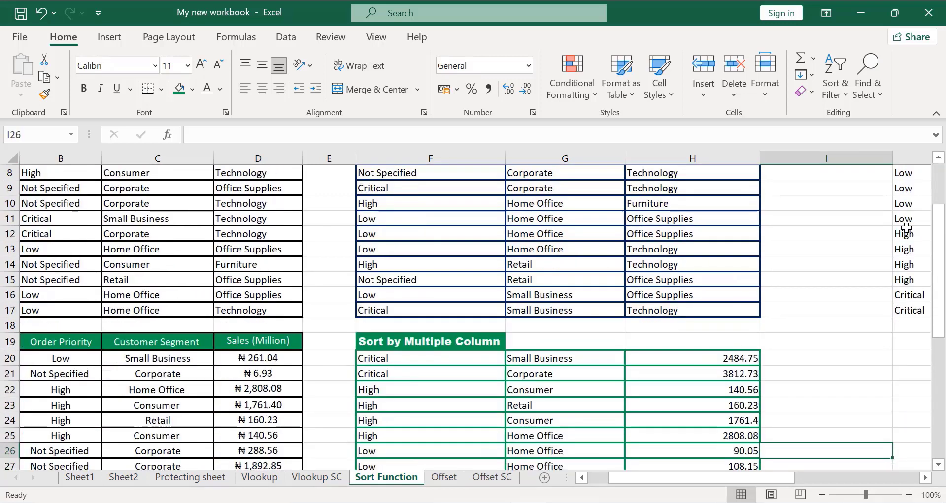
{"action": "key", "text": "Up"}
{"action": "key", "text": "Up"}
{"action": "key", "text": "Up"}
{"action": "key", "text": "Up"}
{"action": "key", "text": "Up"}
{"action": "key", "text": "Up"}
{"action": "key", "text": "Up"}
{"action": "key", "text": "Up"}
{"action": "key", "text": "Up"}
{"action": "key", "text": "Up"}
{"action": "key", "text": "Up"}
{"action": "key", "text": "Up"}
{"action": "key", "text": "Up"}
{"action": "key", "text": "Up"}
{"action": "key", "text": "Up"}
{"action": "key", "text": "Up"}
{"action": "key", "text": "Up"}
{"action": "key", "text": "Up"}
{"action": "key", "text": "Up"}
{"action": "key", "text": "Up"}
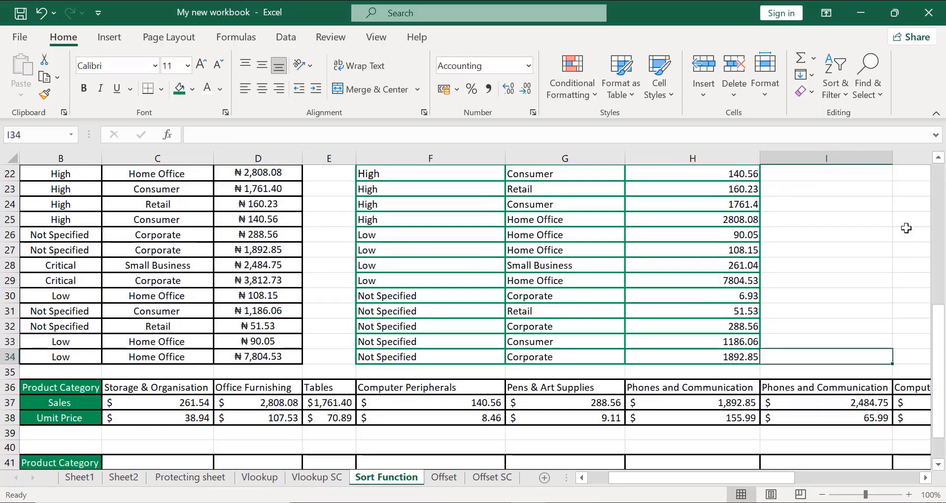
{"action": "key", "text": "Up"}
{"action": "key", "text": "Up"}
{"action": "key", "text": "Up"}
{"action": "key", "text": "Up"}
{"action": "key", "text": "Up"}
{"action": "key", "text": "Up"}
{"action": "key", "text": "Up"}
{"action": "key", "text": "Up"}
{"action": "key", "text": "Up"}
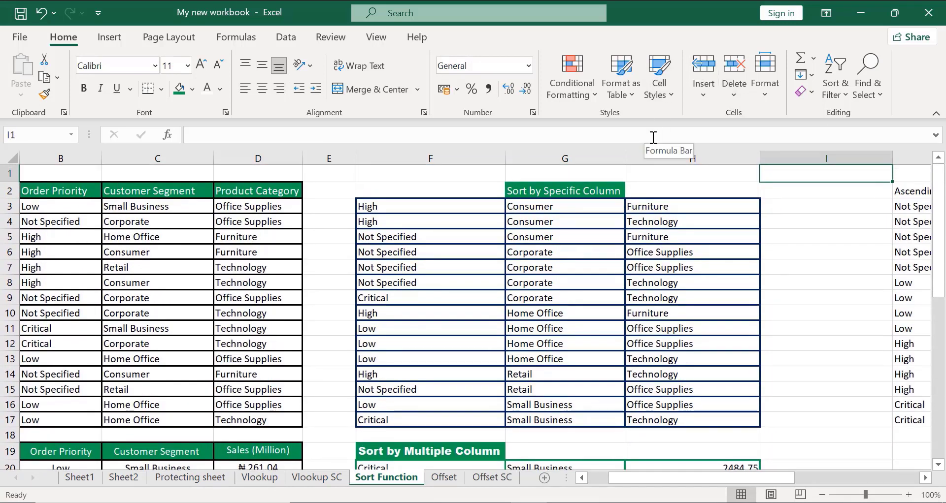
{"action": "left_click", "coordinate": [536, 49]}
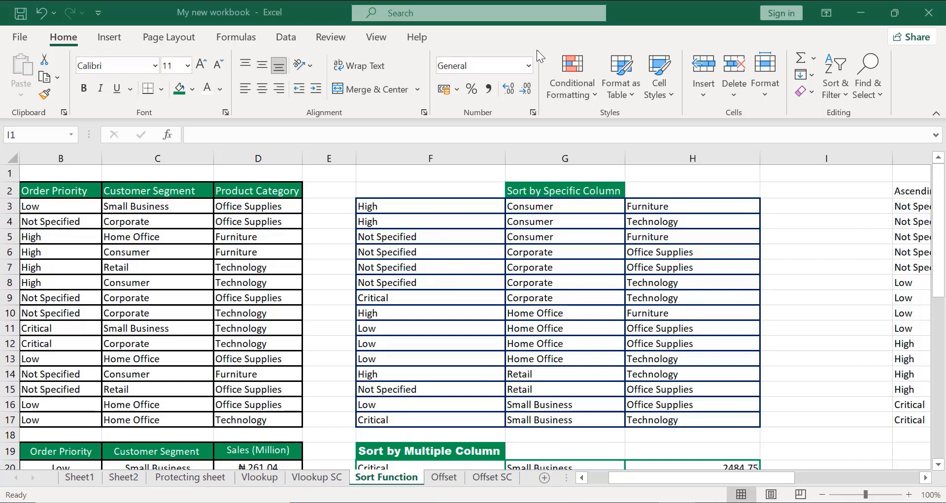
{"action": "left_click", "coordinate": [787, 434]}
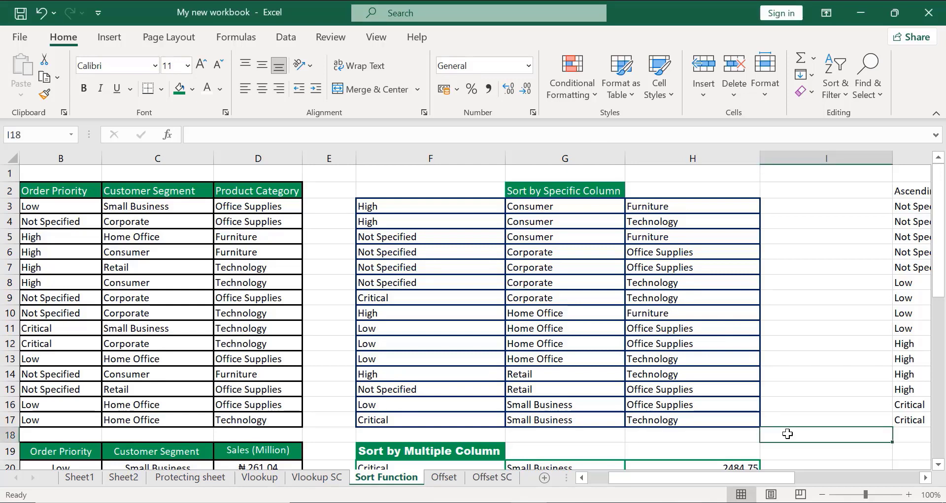
{"action": "type", "text": "=sort"}
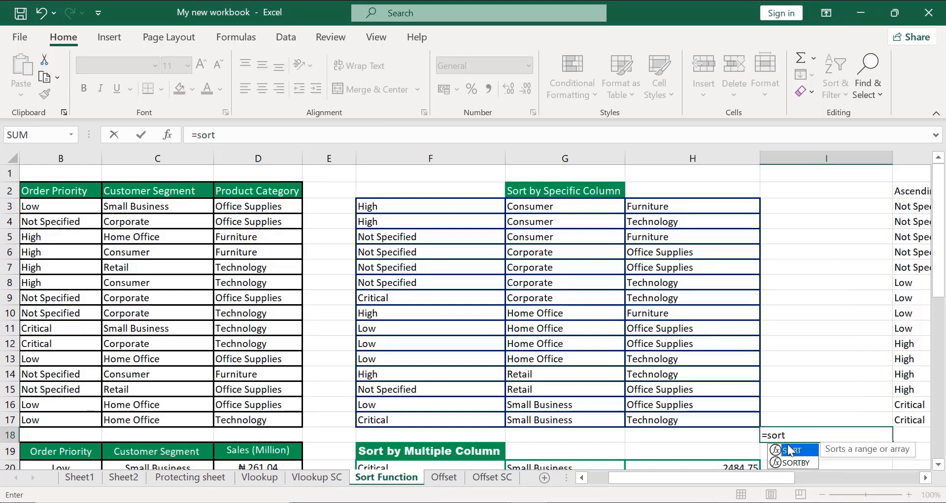
{"action": "double_click", "coordinate": [790, 450]}
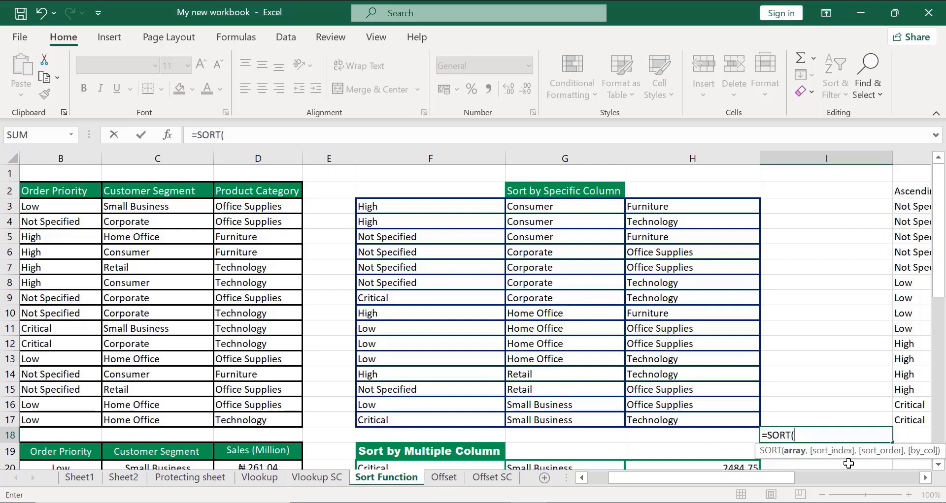
{"action": "key", "text": "BackSpace"}
{"action": "key", "text": "BackSpace"}
{"action": "key", "text": "BackSpace"}
{"action": "key", "text": "BackSpace"}
{"action": "key", "text": "BackSpace"}
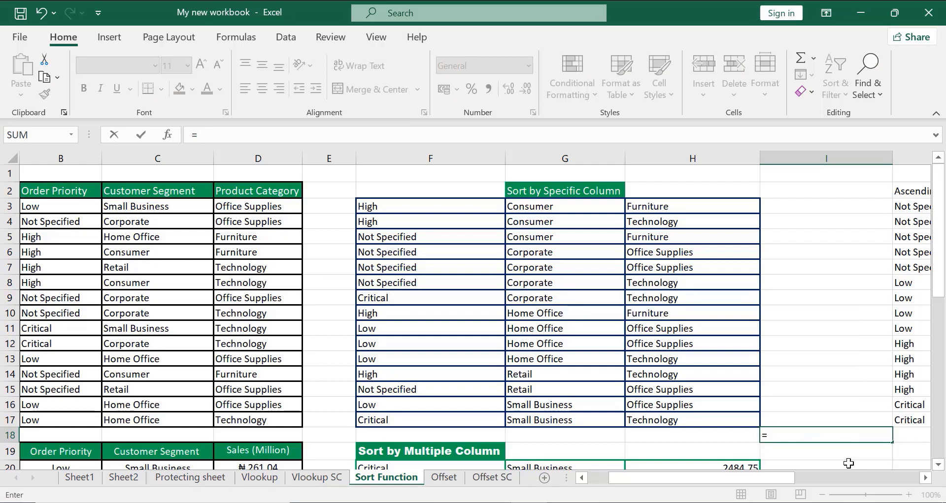
{"action": "key", "text": "Escape"}
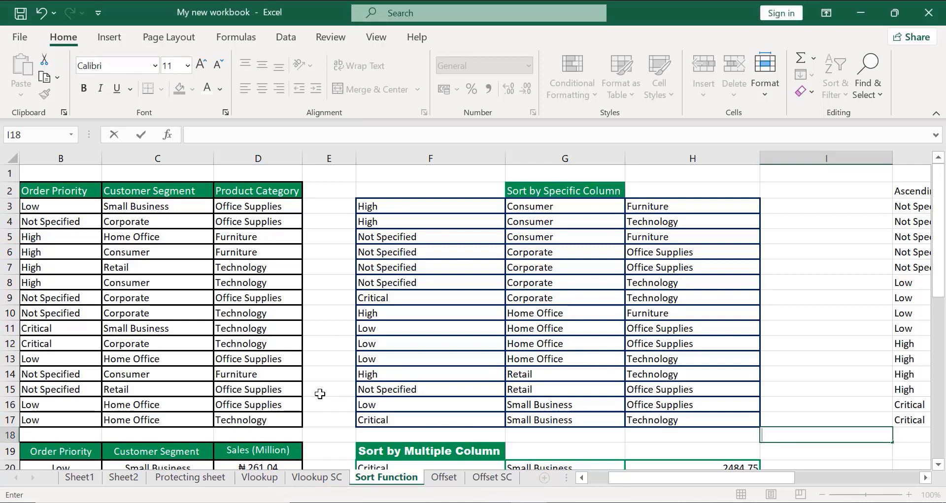
Look over the sheet from the multiple-column sort results to the Product Category table in rows 36 to 38.
{"action": "key", "text": "Down"}
{"action": "key", "text": "Down"}
{"action": "key", "text": "Down"}
{"action": "key", "text": "Down"}
{"action": "key", "text": "Down"}
{"action": "key", "text": "Down"}
{"action": "key", "text": "Down"}
{"action": "key", "text": "Down"}
{"action": "key", "text": "Down"}
{"action": "key", "text": "Down"}
{"action": "key", "text": "Down"}
{"action": "key", "text": "Down"}
{"action": "key", "text": "Down"}
{"action": "key", "text": "Down"}
{"action": "key", "text": "Down"}
{"action": "key", "text": "Down"}
{"action": "key", "text": "Down"}
{"action": "key", "text": "Down"}
{"action": "key", "text": "Down"}
{"action": "key", "text": "Down"}
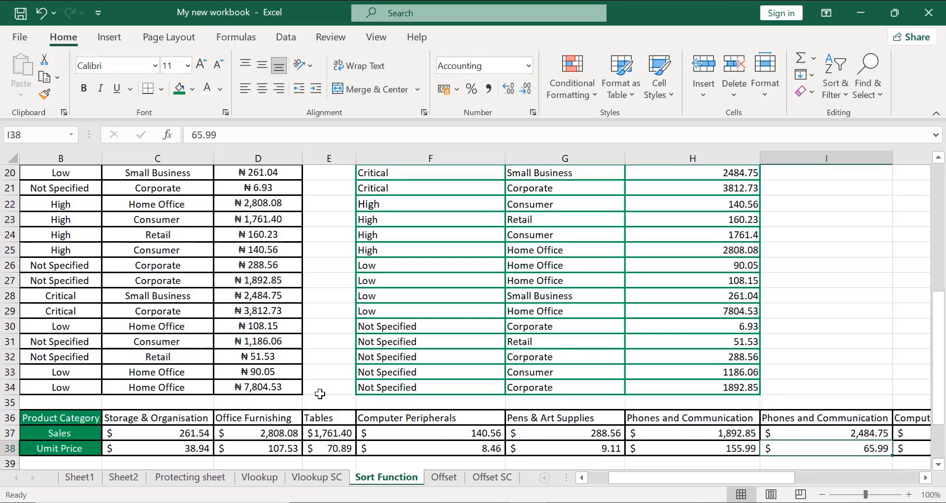
{"action": "key", "text": "Up"}
{"action": "key", "text": "Up"}
{"action": "key", "text": "Up"}
{"action": "key", "text": "Up"}
{"action": "key", "text": "Up"}
{"action": "key", "text": "Up"}
{"action": "key", "text": "Up"}
{"action": "key", "text": "Up"}
{"action": "key", "text": "Up"}
{"action": "key", "text": "Up"}
{"action": "key", "text": "Up"}
{"action": "key", "text": "Up"}
{"action": "key", "text": "Up"}
{"action": "key", "text": "Up"}
{"action": "key", "text": "Up"}
{"action": "key", "text": "Up"}
{"action": "key", "text": "Up"}
{"action": "key", "text": "Up"}
{"action": "key", "text": "Up"}
{"action": "key", "text": "Up"}
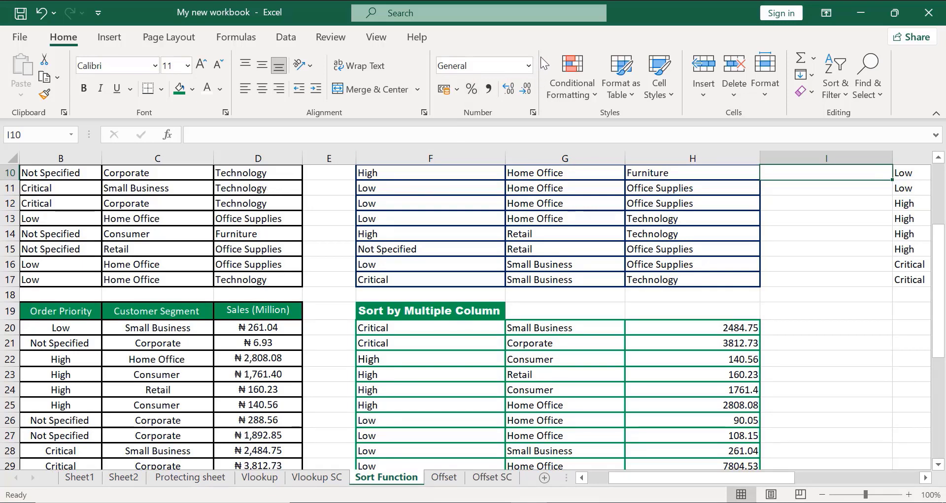
Start a SORT formula in J20 using the source data B20:D34 as its array.
{"action": "key", "text": "ctrl+z"}
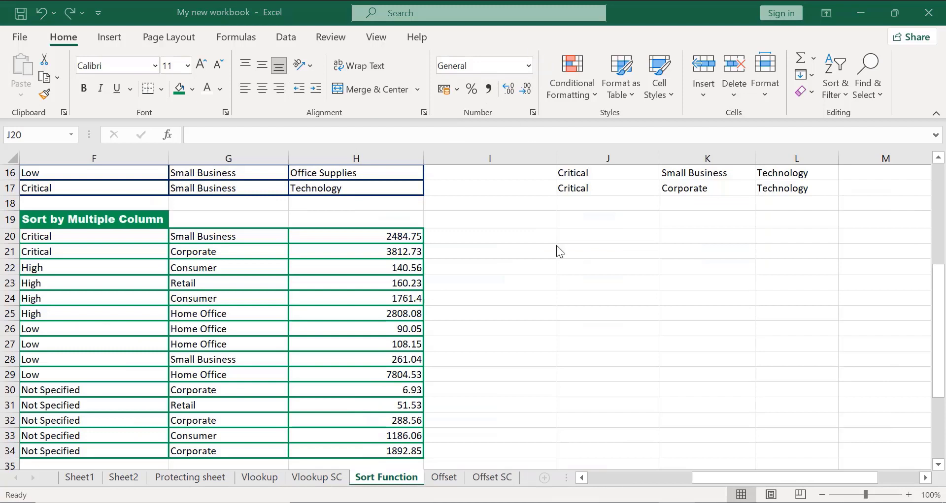
{"action": "left_click", "coordinate": [566, 230]}
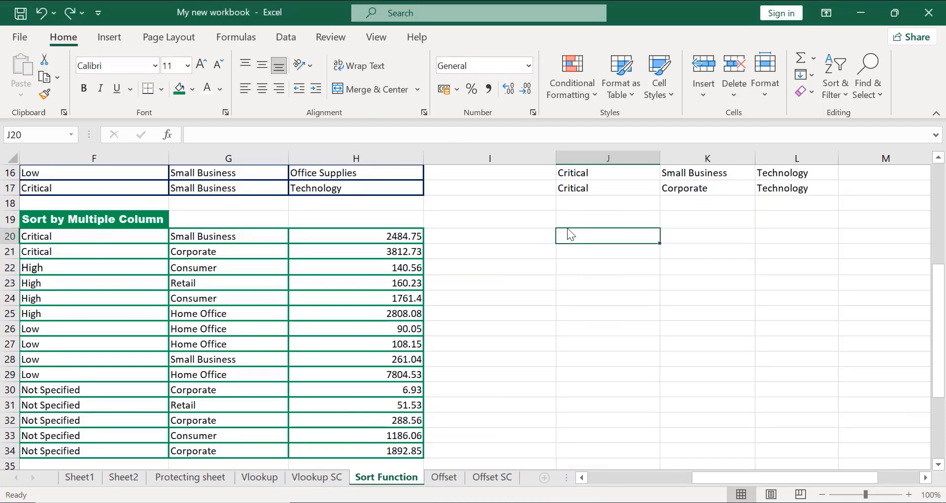
{"action": "type", "text": "="}
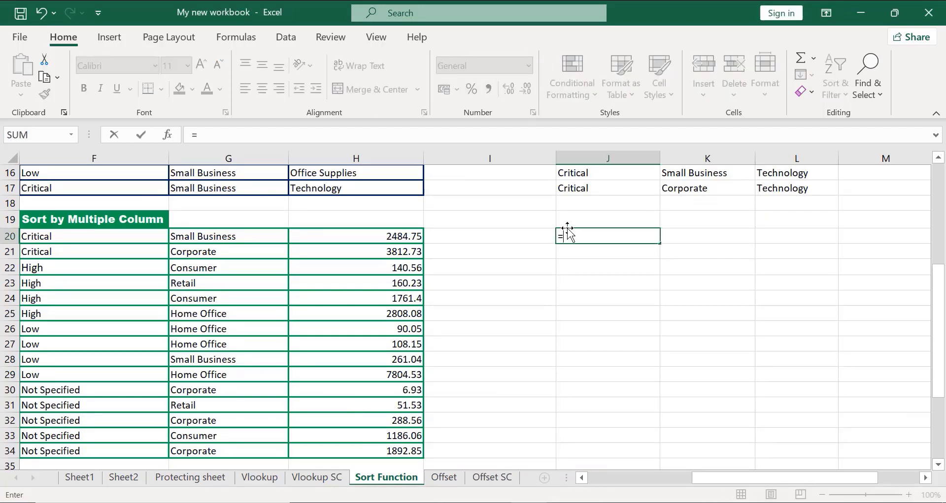
{"action": "type", "text": "sort"}
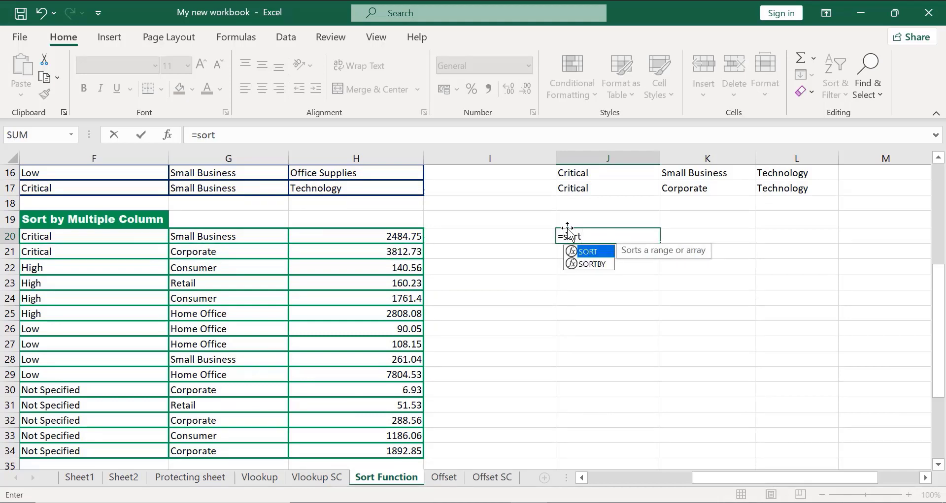
{"action": "double_click", "coordinate": [590, 253]}
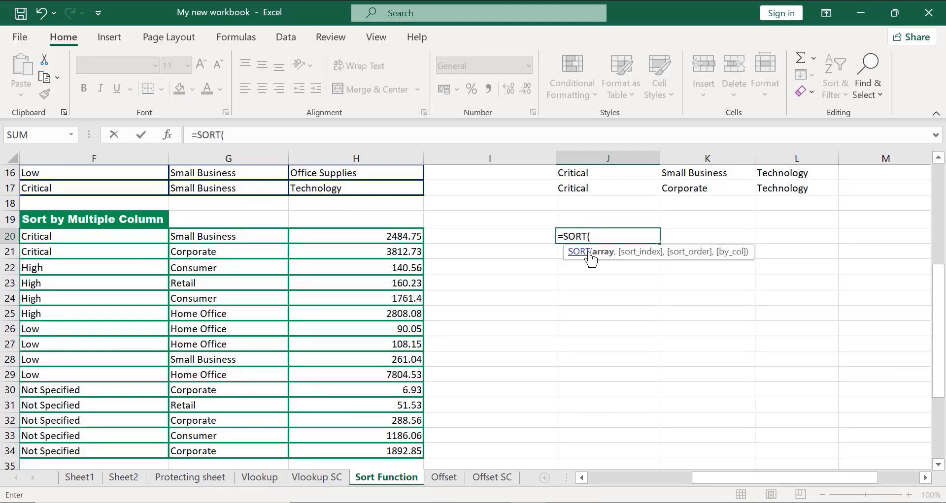
{"action": "left_click_drag", "start_coordinate": [719, 477], "coordinate": [616, 477]}
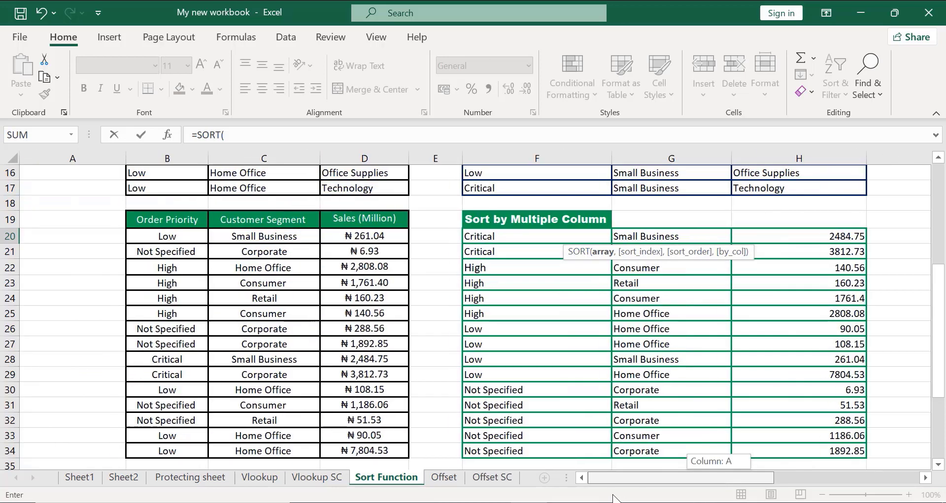
{"action": "left_click", "coordinate": [169, 240]}
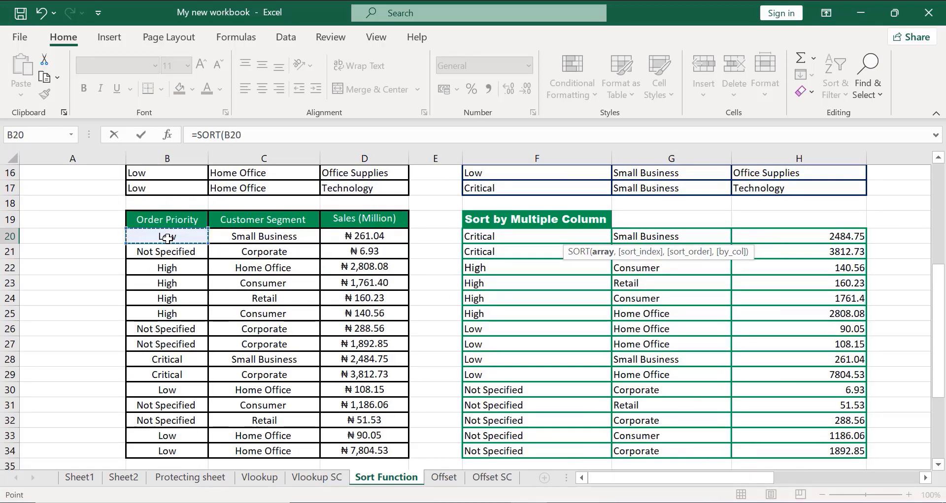
{"action": "key", "text": "ctrl+shift+Down"}
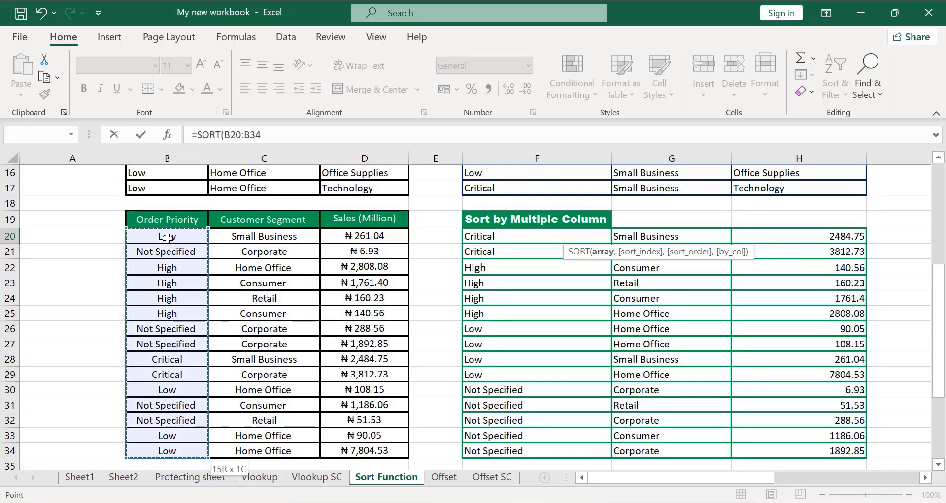
{"action": "key", "text": "ctrl+shift+Right"}
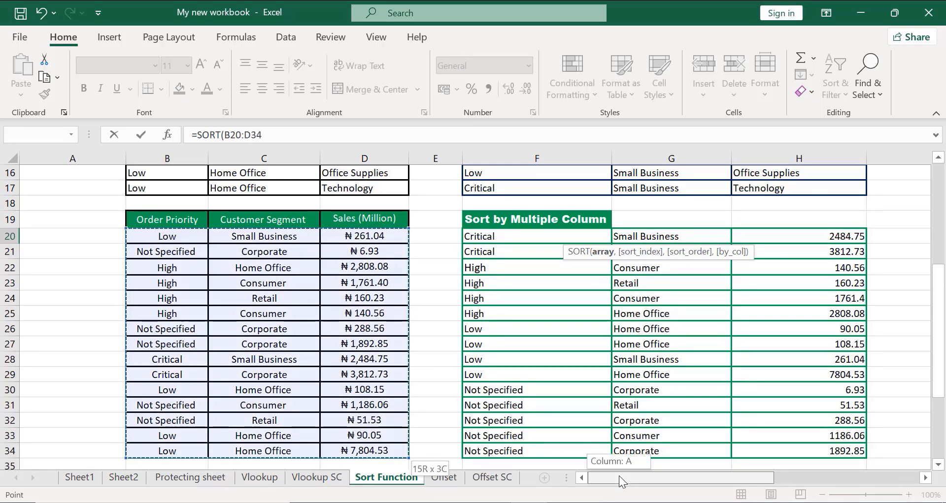
Set the sort index of the J20 SORT formula to {1,3} for the Order Priority and Sales columns.
{"action": "left_click_drag", "start_coordinate": [618, 476], "coordinate": [751, 480]}
{"action": "type", "text": ","}
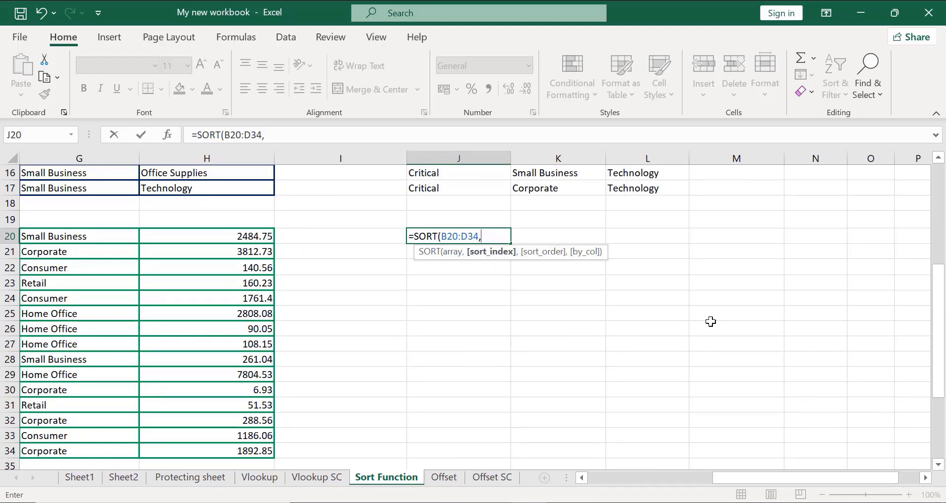
{"action": "type", "text": "{1,"}
{"action": "type", "text": "3}"}
{"action": "key", "text": "Return"}
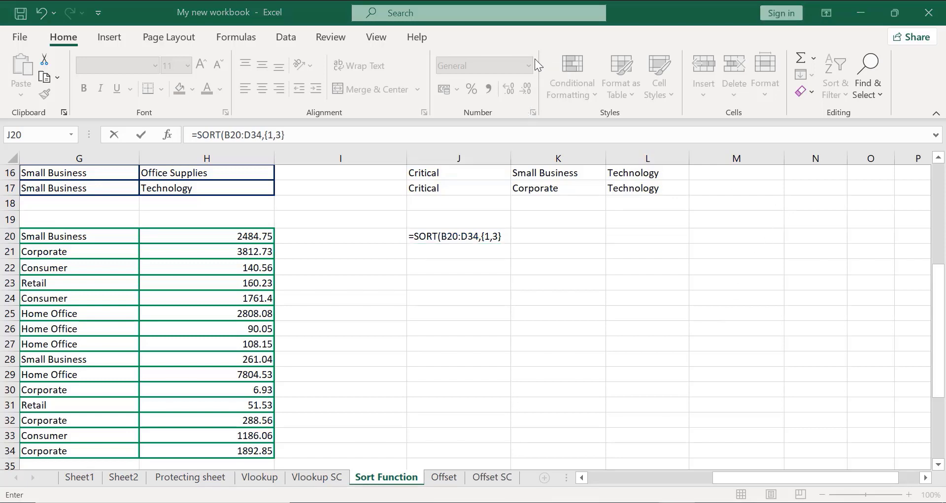
{"action": "double_click", "coordinate": [503, 236]}
{"action": "type", "text": ","}
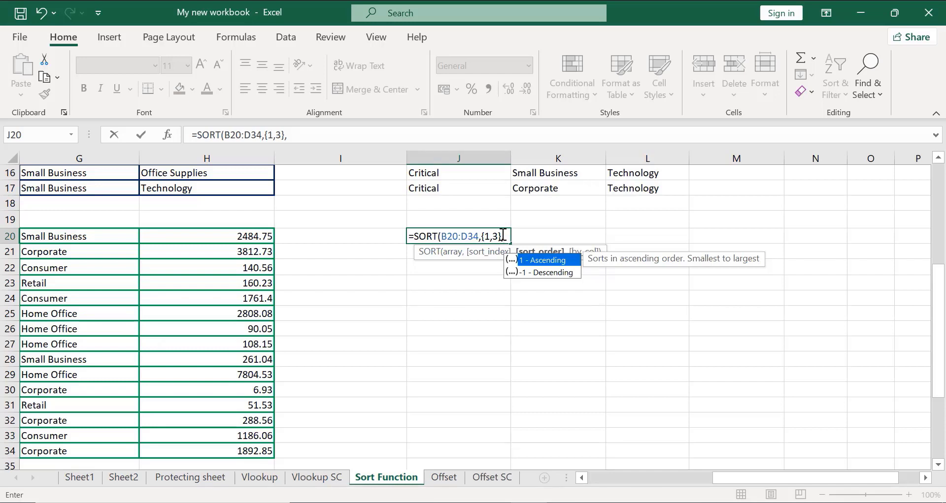
Set the sort order to {1,-1} and complete the J20 formula as =SORT(B20:D34,{1,3},{1,-1}).
{"action": "type", "text": "{"}
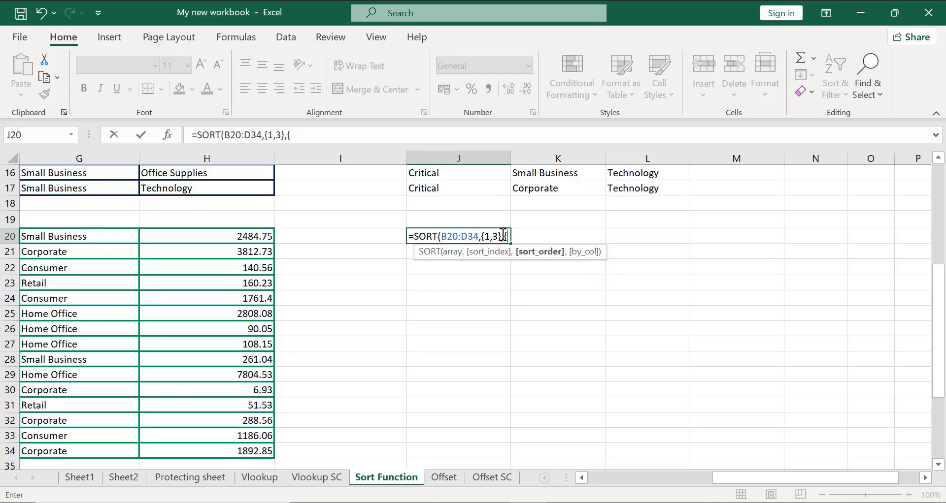
{"action": "type", "text": "1"}
{"action": "type", "text": ","}
{"action": "type", "text": "-"}
{"action": "type", "text": "1"}
{"action": "key", "text": "BackSpace"}
{"action": "key", "text": "BackSpace"}
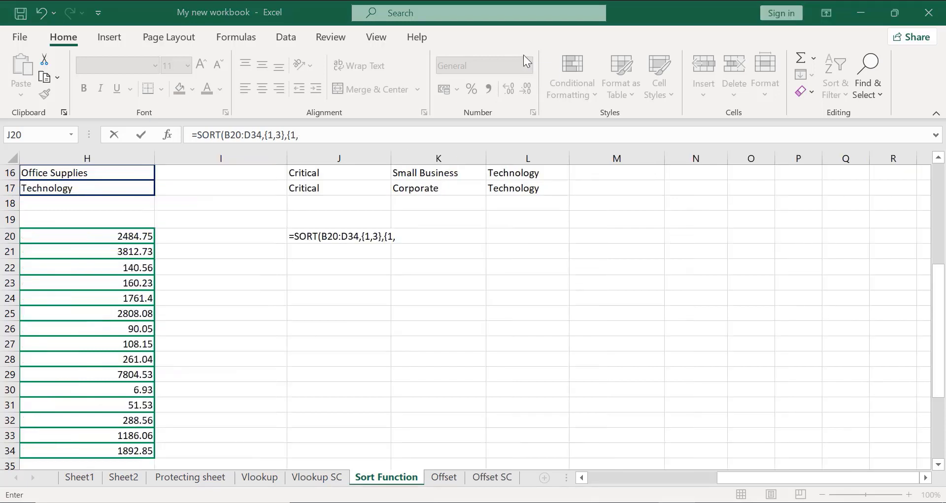
{"action": "left_click", "coordinate": [399, 237]}
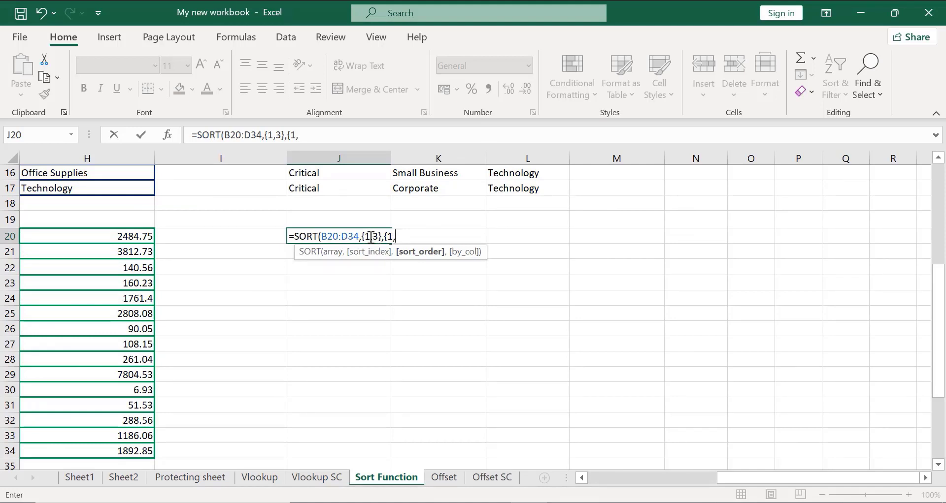
{"action": "left_click", "coordinate": [402, 238]}
{"action": "type", "text": "1)"}
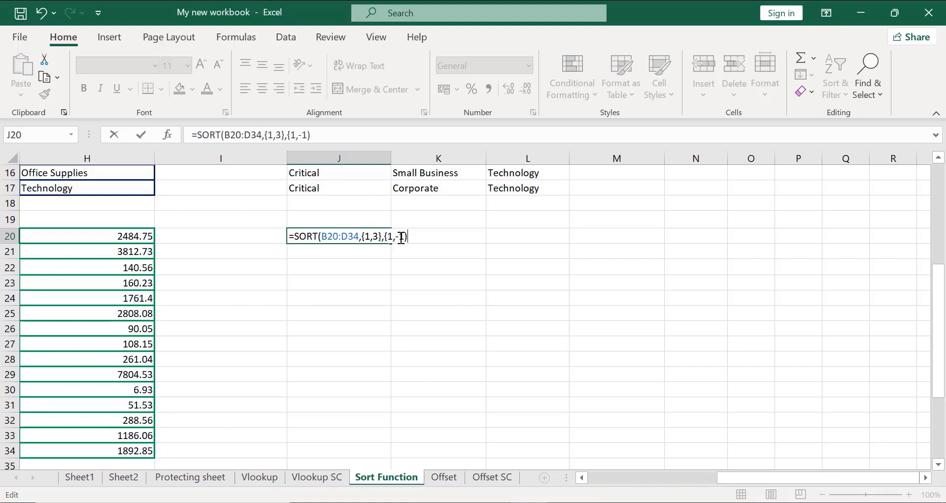
{"action": "key", "text": "BackSpace"}
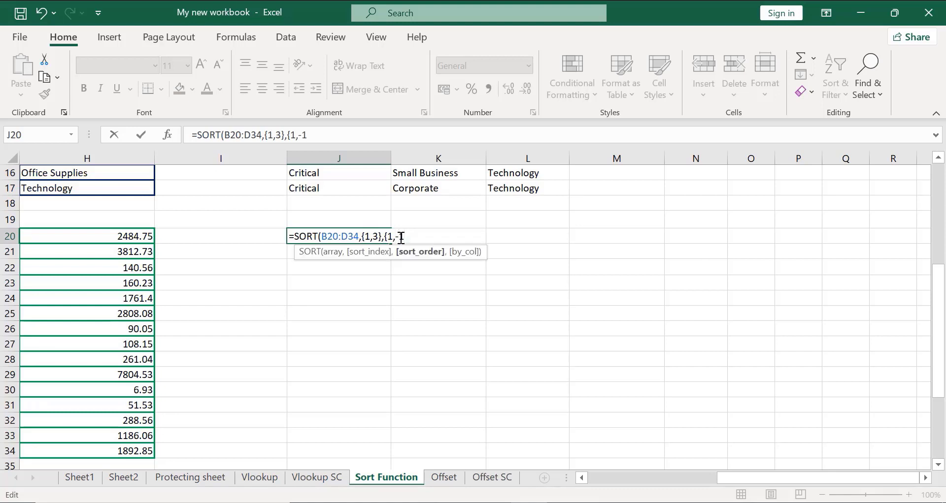
{"action": "type", "text": "}"}
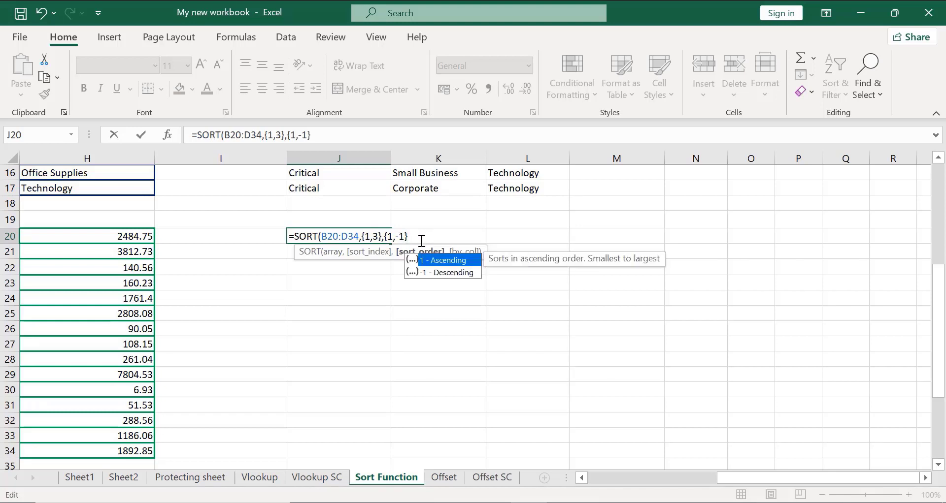
{"action": "type", "text": ")"}
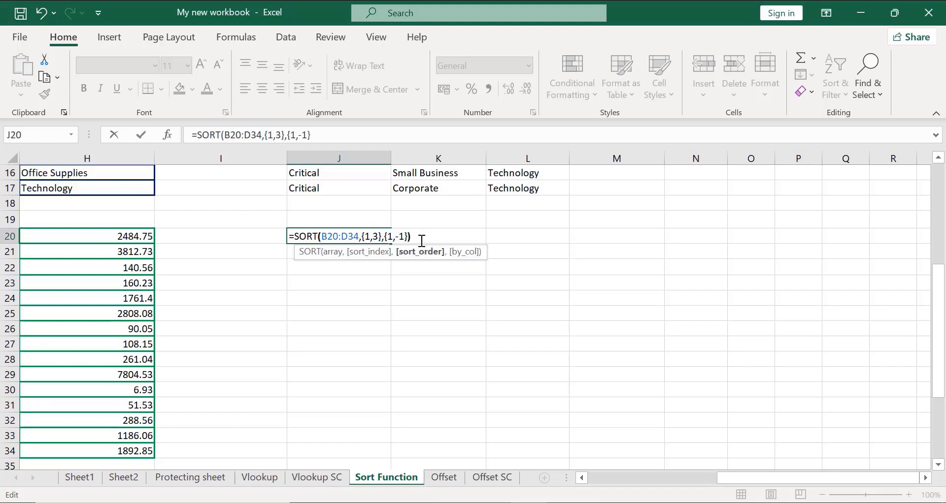
{"action": "key", "text": "Return"}
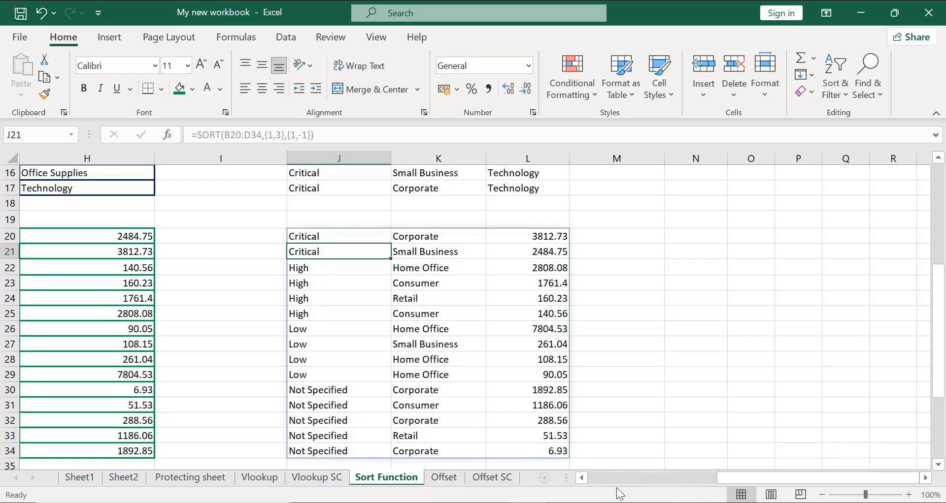
Apply thick outline and inside borders in the automatic color to the sorted results in J20:L34.
{"action": "left_click", "coordinate": [602, 480]}
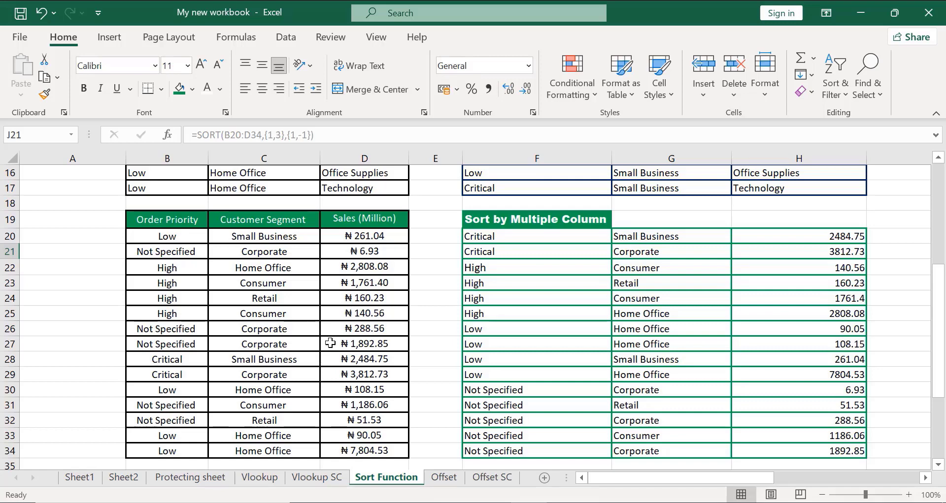
{"action": "left_click", "coordinate": [795, 476]}
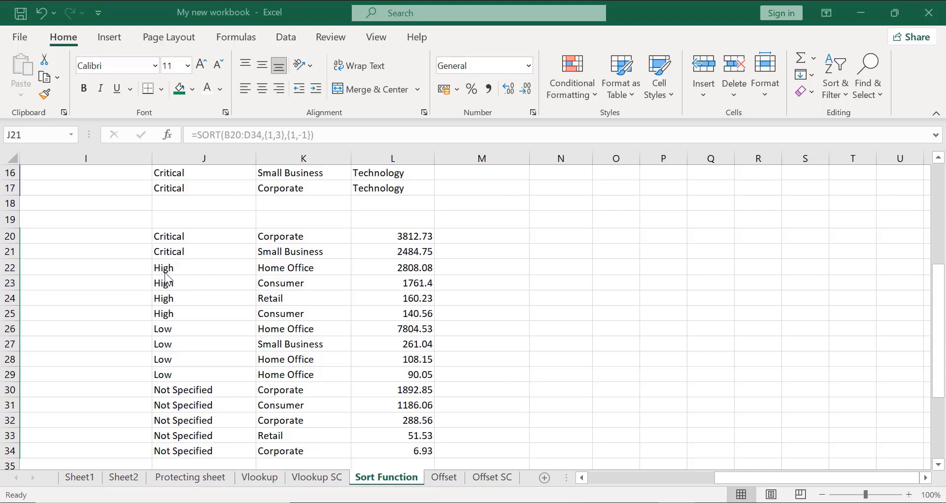
{"action": "left_click", "coordinate": [158, 237]}
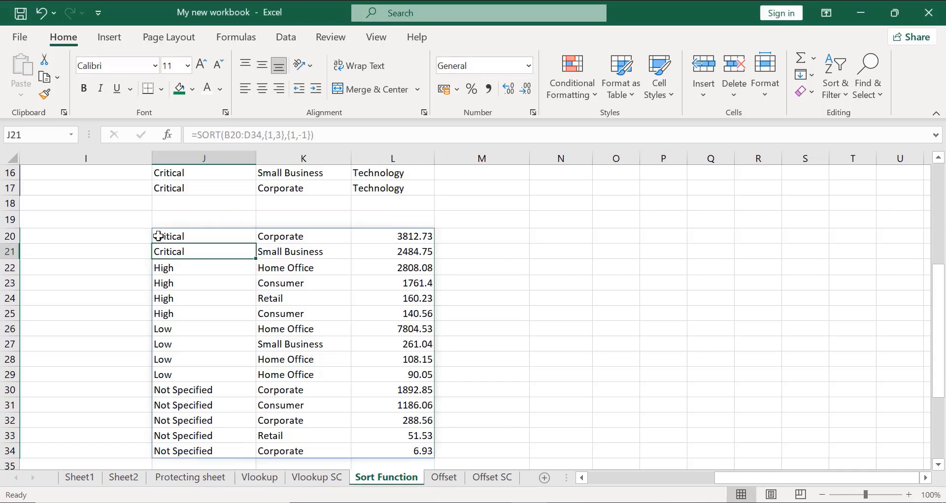
{"action": "left_click", "coordinate": [158, 237]}
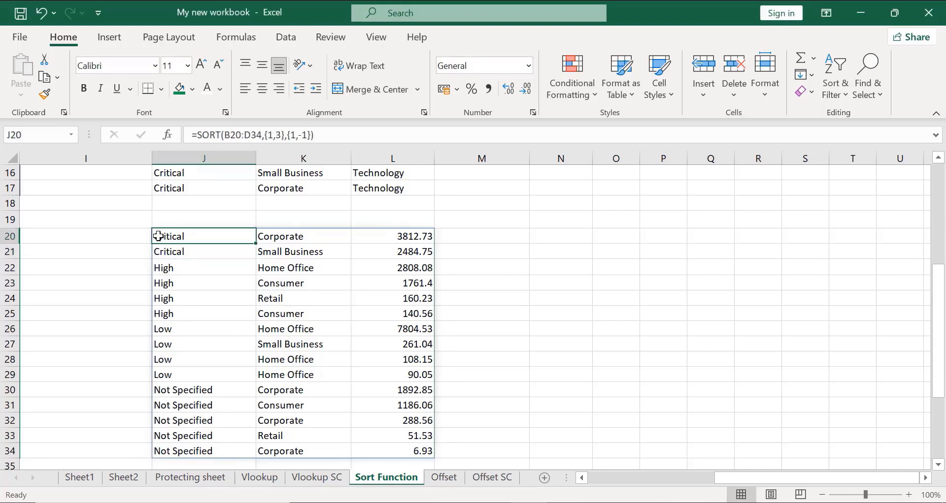
{"action": "key", "text": "ctrl+shift+Down"}
{"action": "key", "text": "ctrl+shift+Right"}
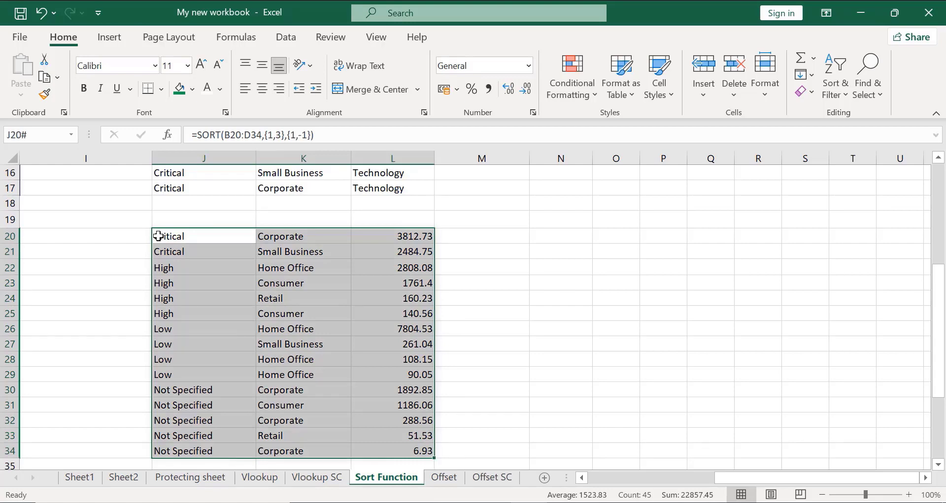
{"action": "key", "text": "ctrl+1"}
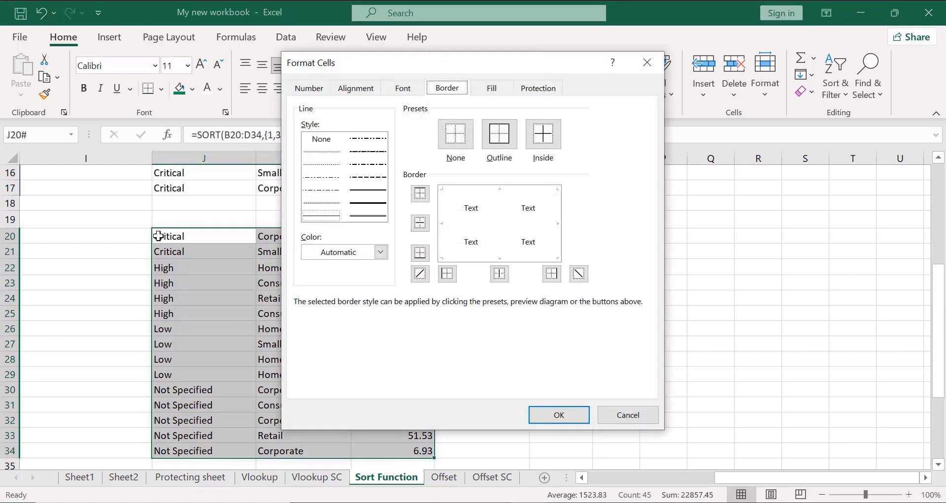
{"action": "left_click", "coordinate": [361, 203]}
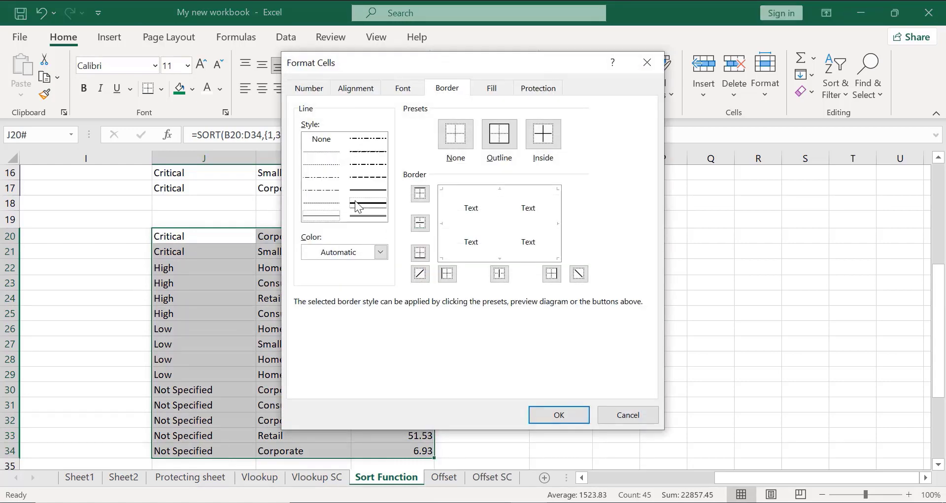
{"action": "left_click", "coordinate": [487, 144]}
{"action": "left_click", "coordinate": [552, 136]}
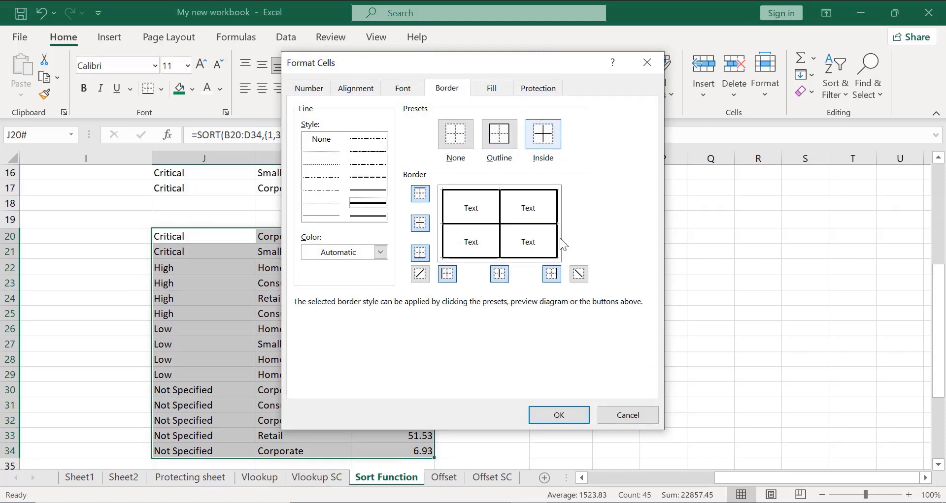
{"action": "left_click", "coordinate": [549, 416]}
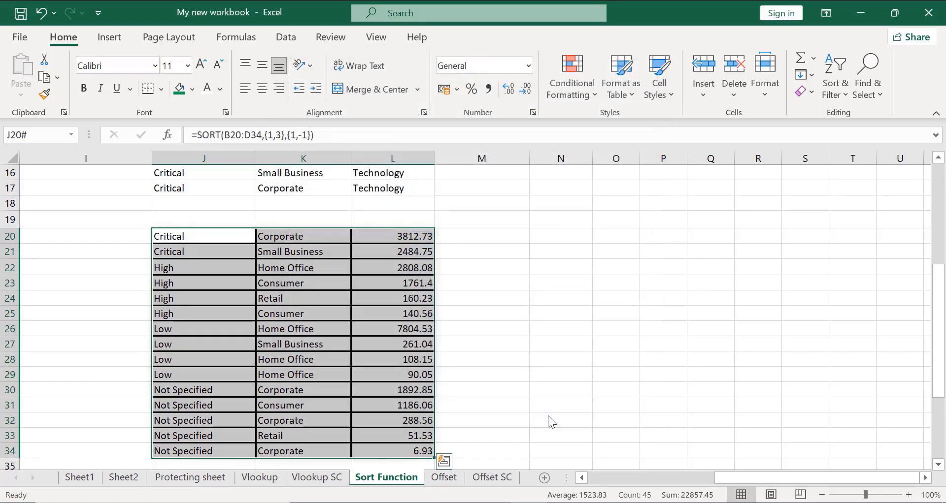
{"action": "left_click", "coordinate": [526, 370]}
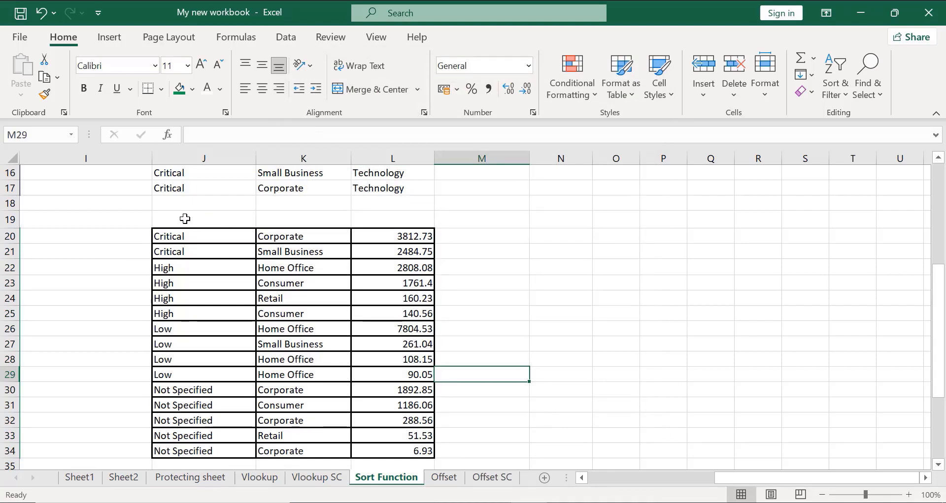
Enter the heading "Sort by Multiple Column in a Specific Order" in J19 above the sorted results.
{"action": "left_click", "coordinate": [181, 219]}
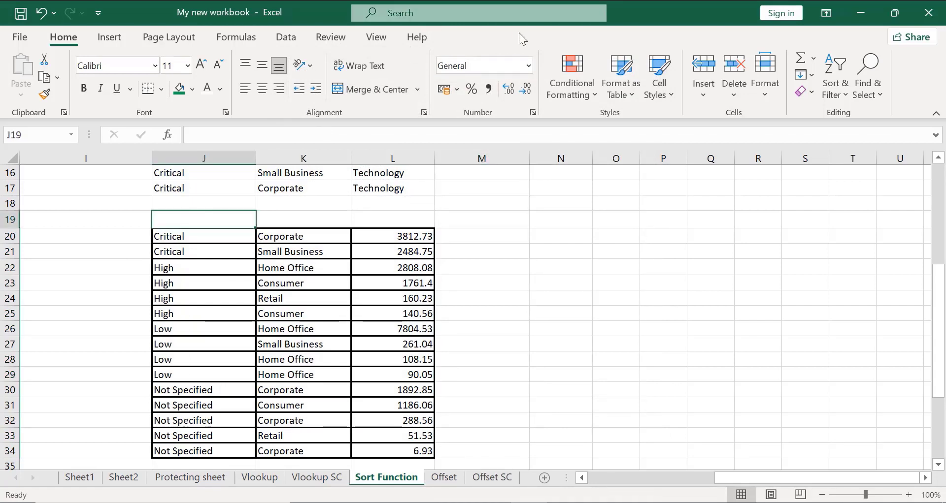
{"action": "left_click", "coordinate": [531, 47]}
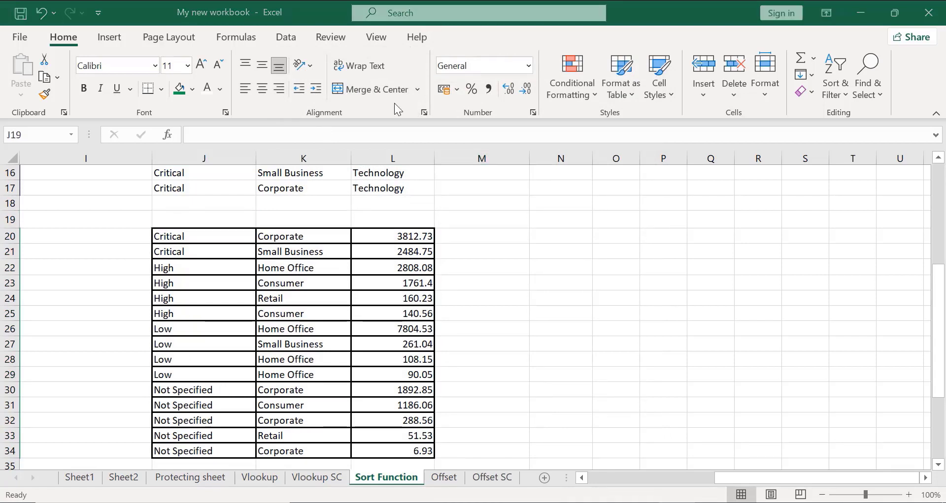
{"action": "left_click", "coordinate": [193, 213]}
{"action": "type", "text": "S"}
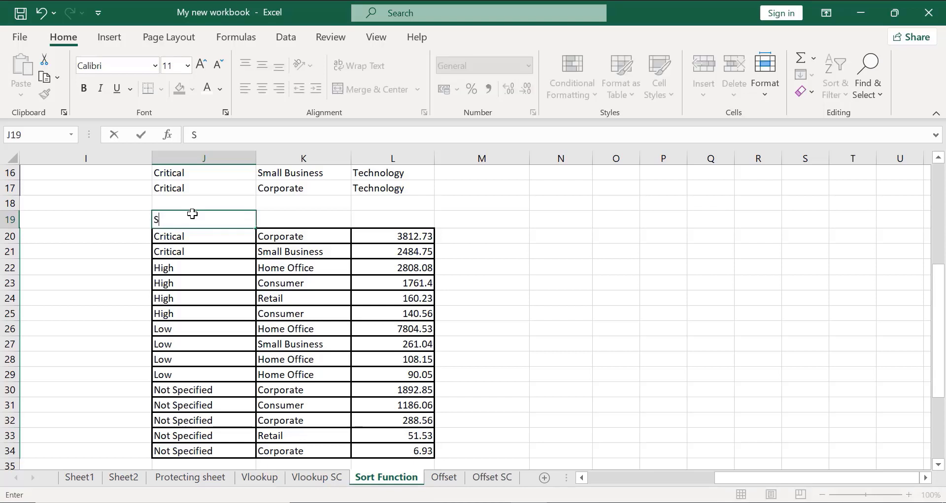
{"action": "type", "text": "ort by Multiple"}
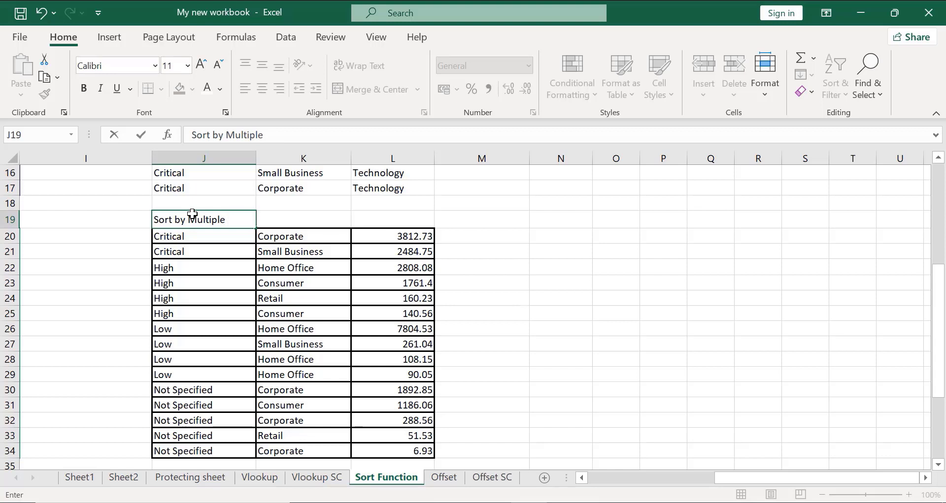
{"action": "type", "text": " Column"}
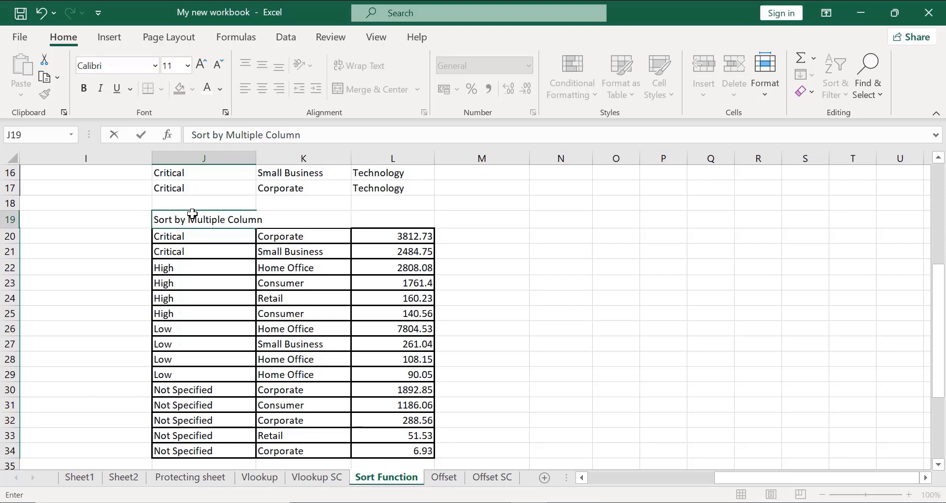
{"action": "type", "text": " in a Specifi"}
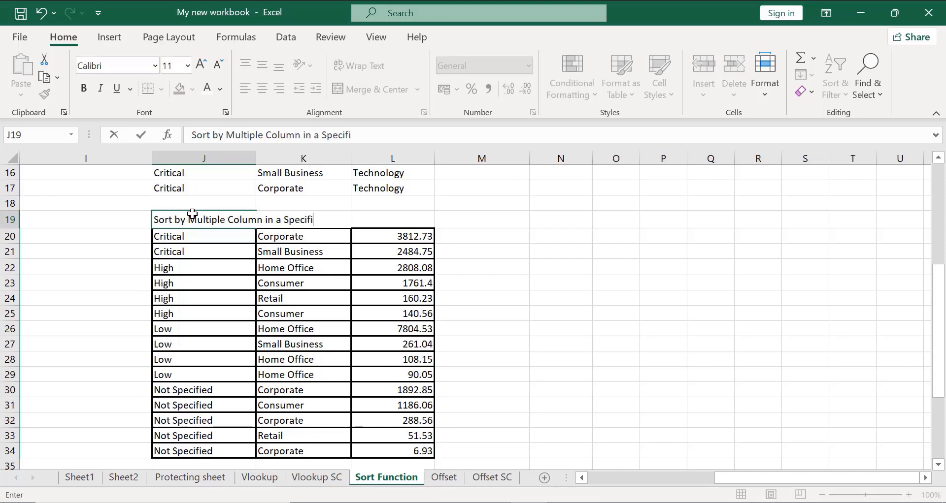
{"action": "type", "text": "c Order"}
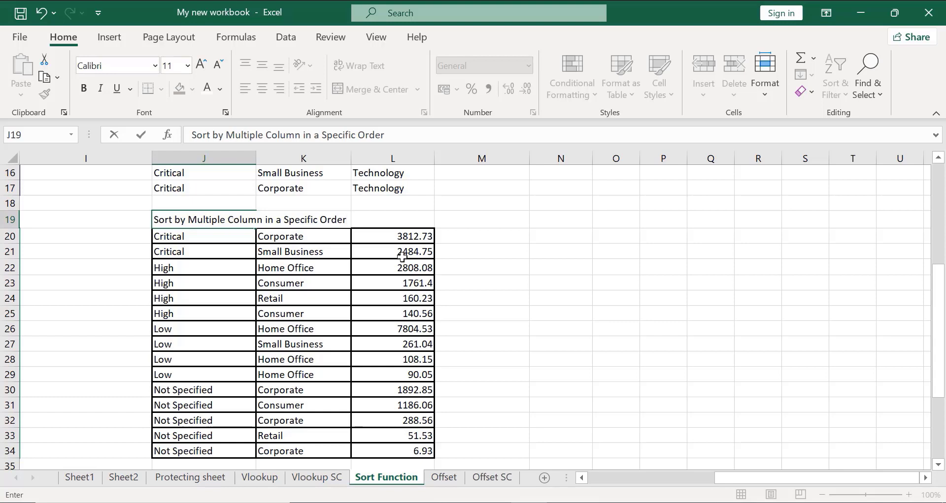
{"action": "left_click", "coordinate": [570, 234]}
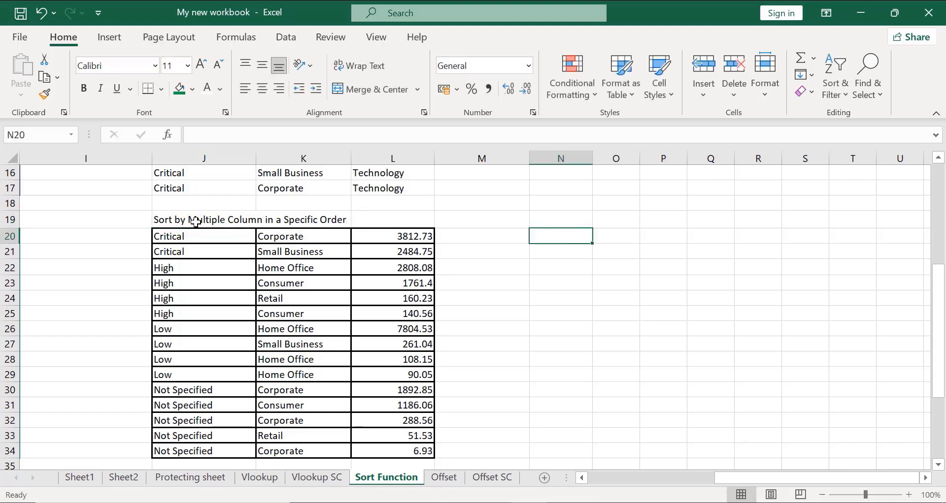
Format the heading cells J19:K19 with a green fill, white text and the Arial Black font.
{"action": "left_click", "coordinate": [179, 217]}
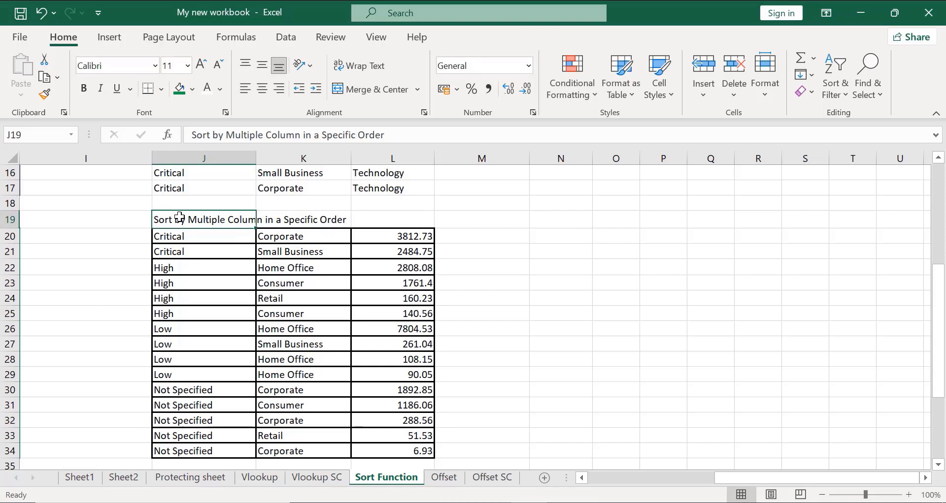
{"action": "key", "text": "shift+Right"}
{"action": "key", "text": "shift+Right"}
{"action": "key", "text": "shift+Left"}
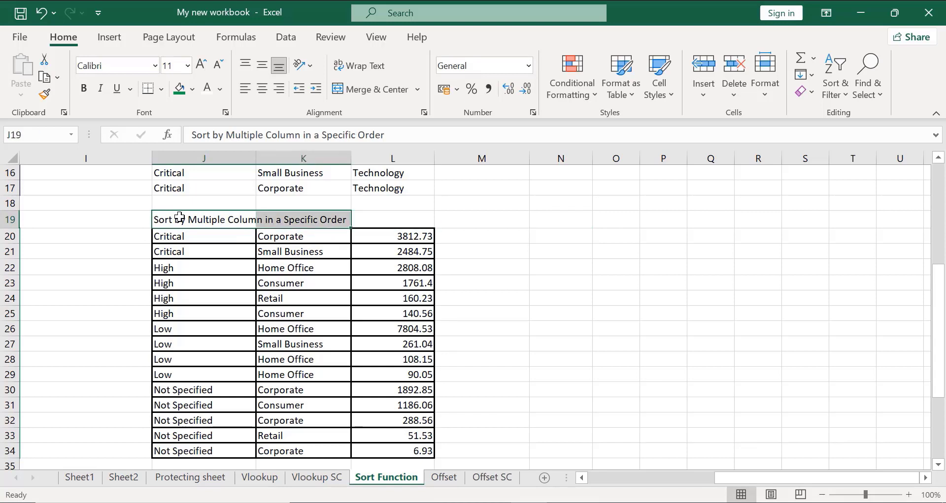
{"action": "left_click", "coordinate": [181, 91]}
{"action": "left_click", "coordinate": [208, 94]}
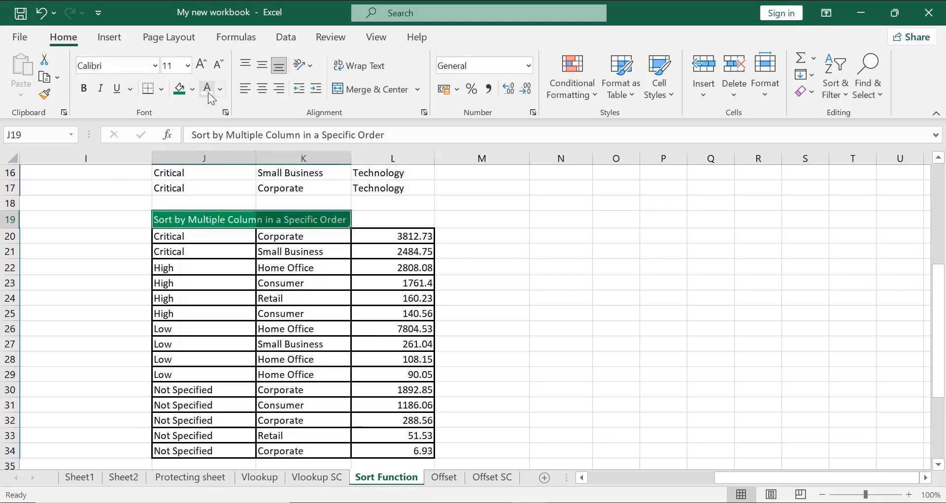
{"action": "left_click", "coordinate": [155, 66]}
{"action": "left_click", "coordinate": [138, 245]}
{"action": "left_click", "coordinate": [140, 236]}
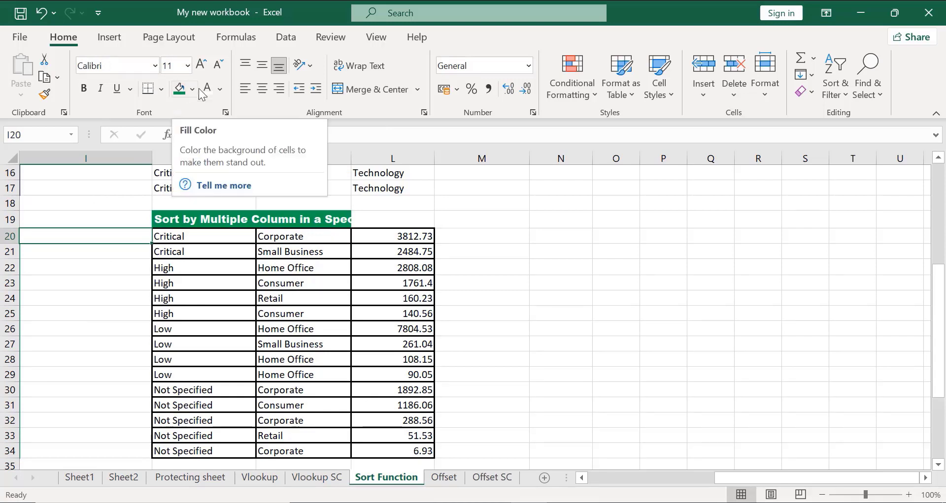
Widen column K until the full heading in row 19 fits within the green-filled cells.
{"action": "left_click", "coordinate": [460, 221]}
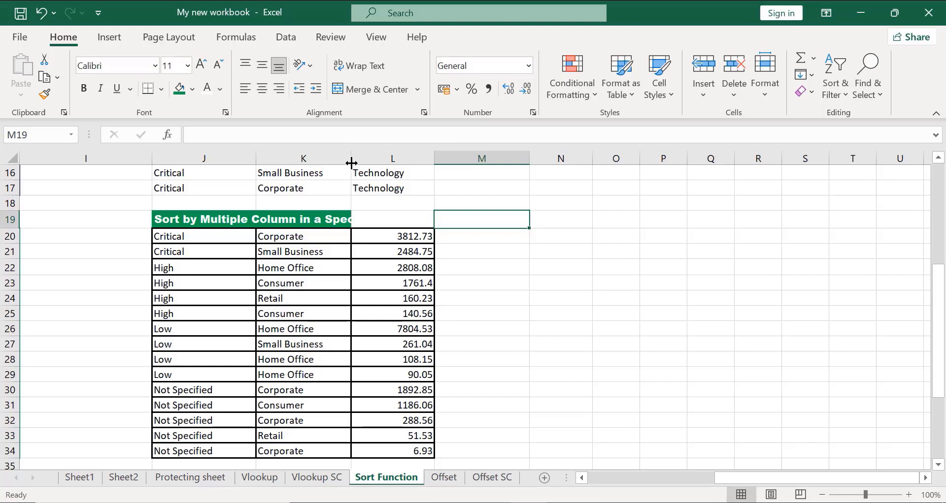
{"action": "left_click_drag", "start_coordinate": [351, 164], "coordinate": [368, 163]}
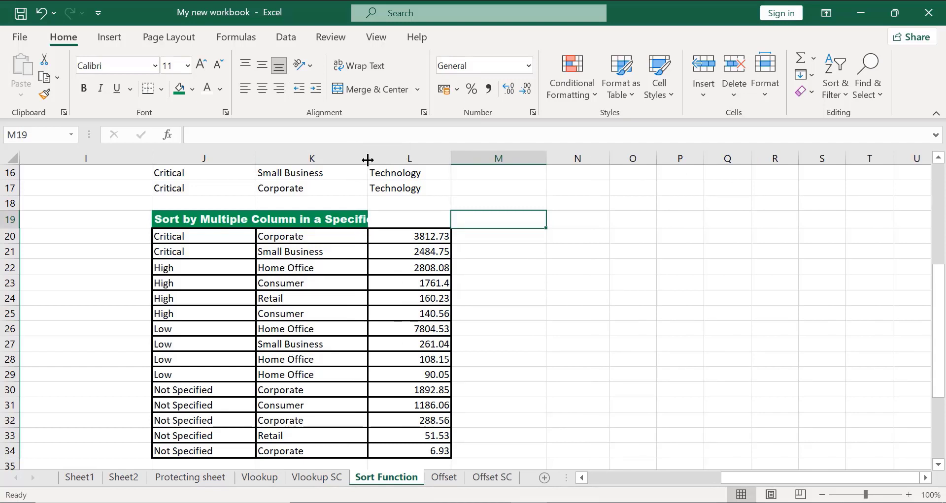
{"action": "left_click_drag", "start_coordinate": [368, 159], "coordinate": [430, 153]}
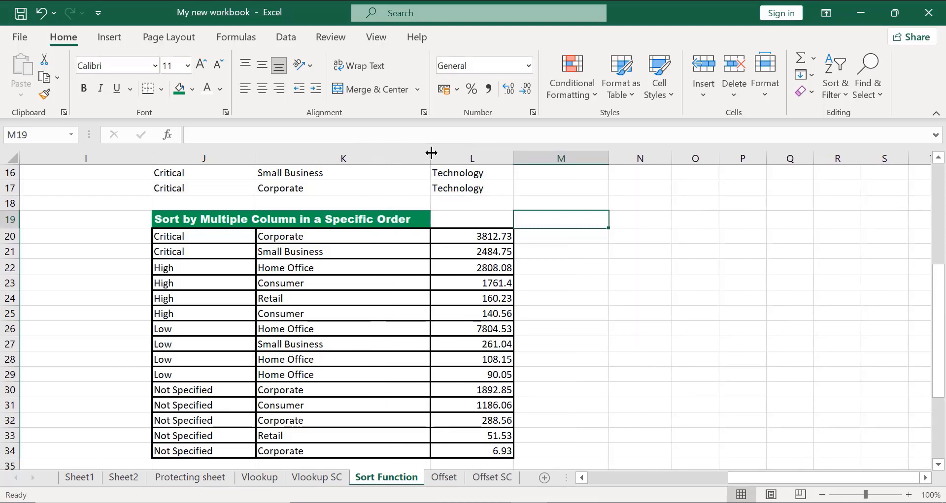
{"action": "left_click", "coordinate": [680, 326]}
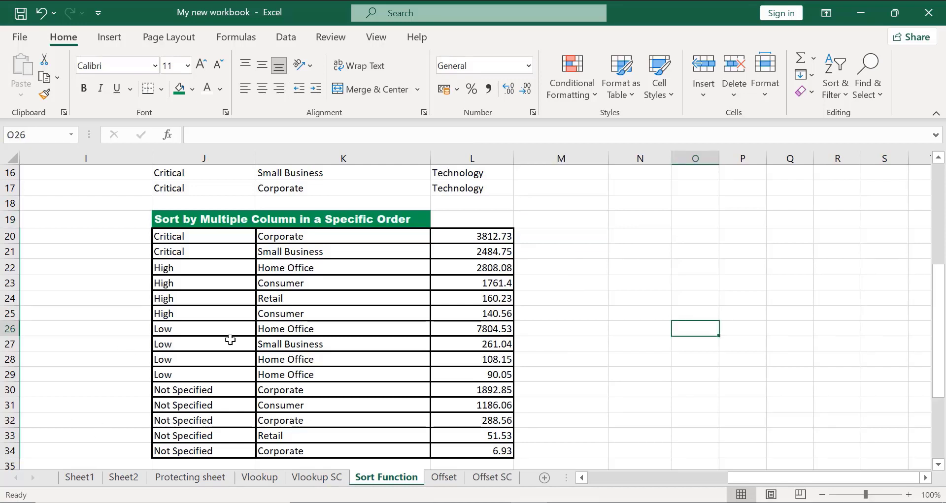
Apply thick outline and inside borders in the automatic color to the sorted results in J3:L17.
{"action": "key", "text": "Up"}
{"action": "key", "text": "Up"}
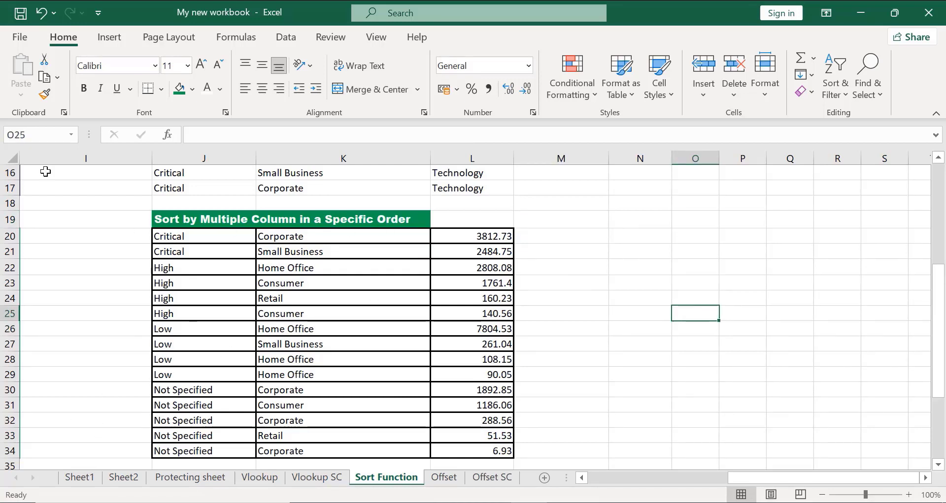
{"action": "key", "text": "Up"}
{"action": "key", "text": "Up"}
{"action": "key", "text": "Up"}
{"action": "key", "text": "Up"}
{"action": "key", "text": "Up"}
{"action": "key", "text": "Up"}
{"action": "key", "text": "Up"}
{"action": "key", "text": "Up"}
{"action": "key", "text": "Up"}
{"action": "key", "text": "Up"}
{"action": "key", "text": "Up"}
{"action": "key", "text": "Up"}
{"action": "key", "text": "Up"}
{"action": "key", "text": "Up"}
{"action": "key", "text": "Up"}
{"action": "key", "text": "Up"}
{"action": "key", "text": "Up"}
{"action": "key", "text": "Up"}
{"action": "key", "text": "Up"}
{"action": "key", "text": "Up"}
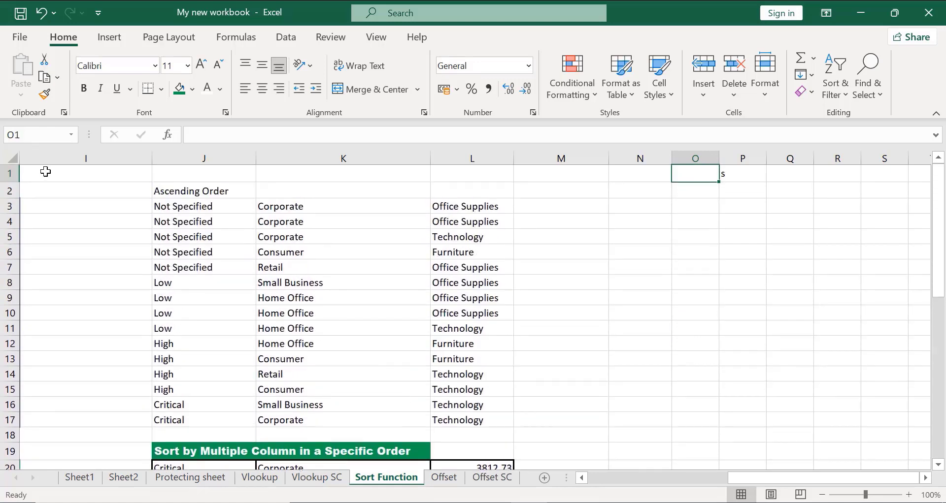
{"action": "left_click", "coordinate": [160, 204]}
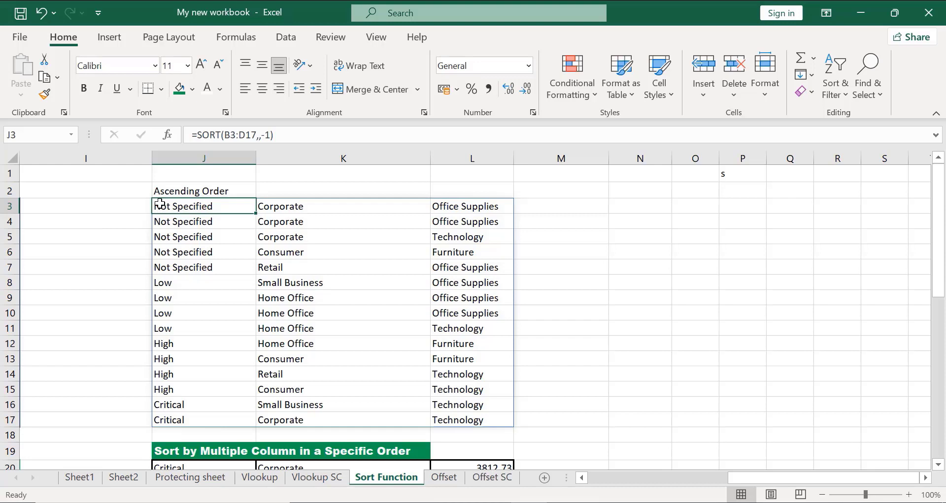
{"action": "key", "text": "ctrl+shift+Down"}
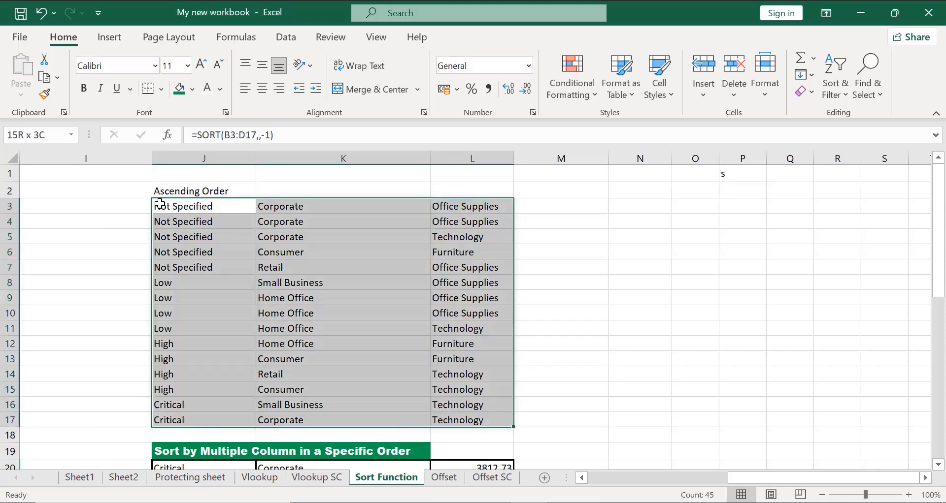
{"action": "key", "text": "ctrl+shift+Right"}
{"action": "key", "text": "ctrl+1"}
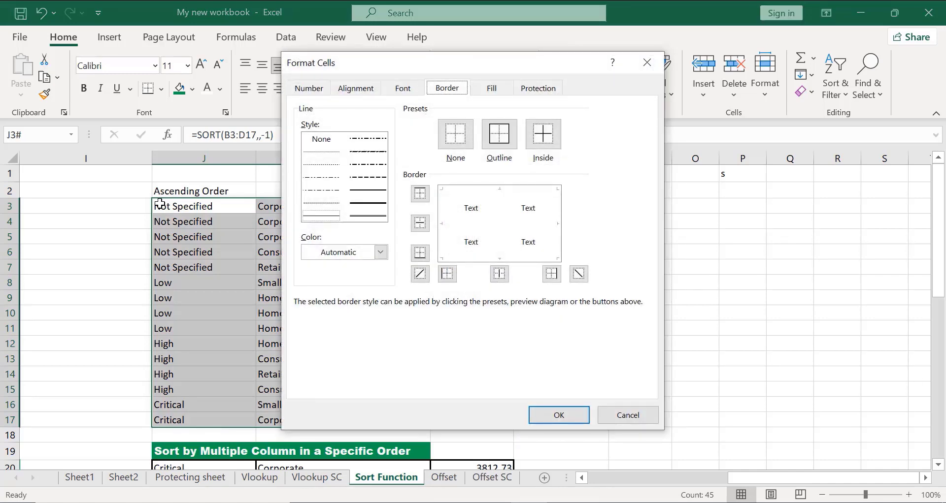
{"action": "left_click", "coordinate": [362, 203]}
{"action": "left_click", "coordinate": [500, 141]}
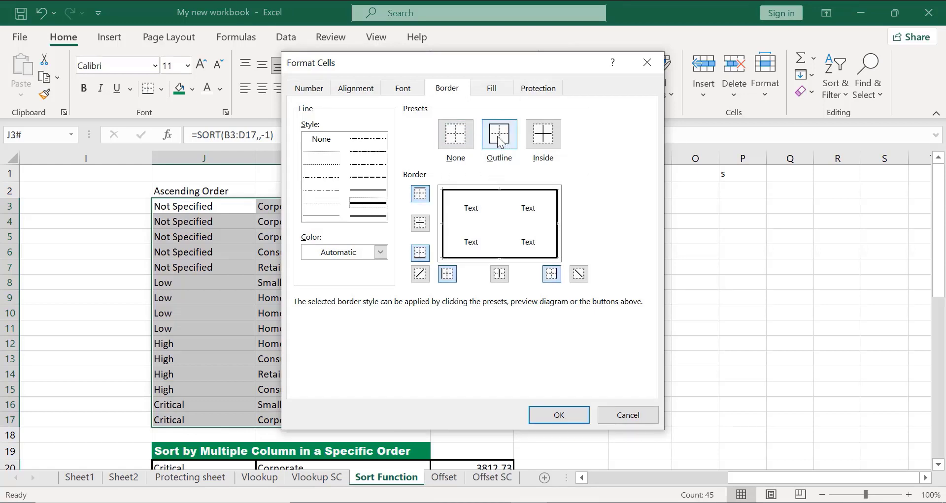
{"action": "left_click", "coordinate": [536, 144]}
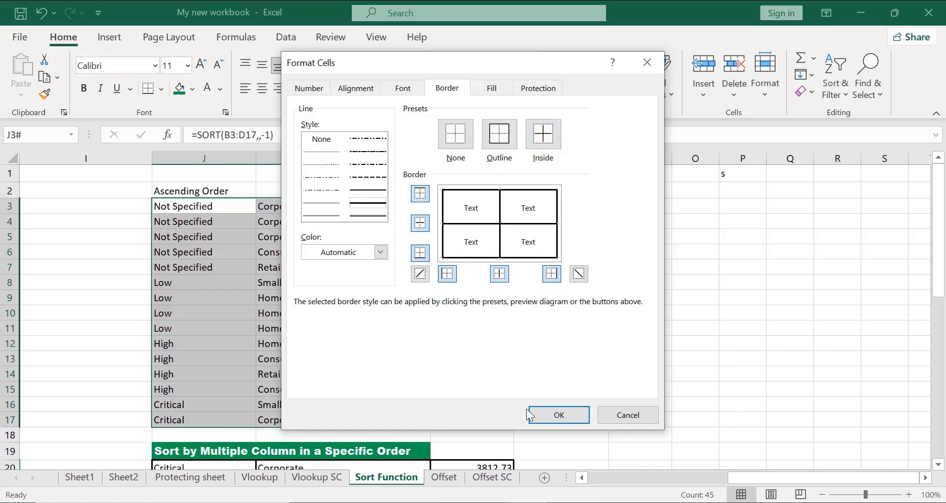
{"action": "left_click", "coordinate": [540, 413]}
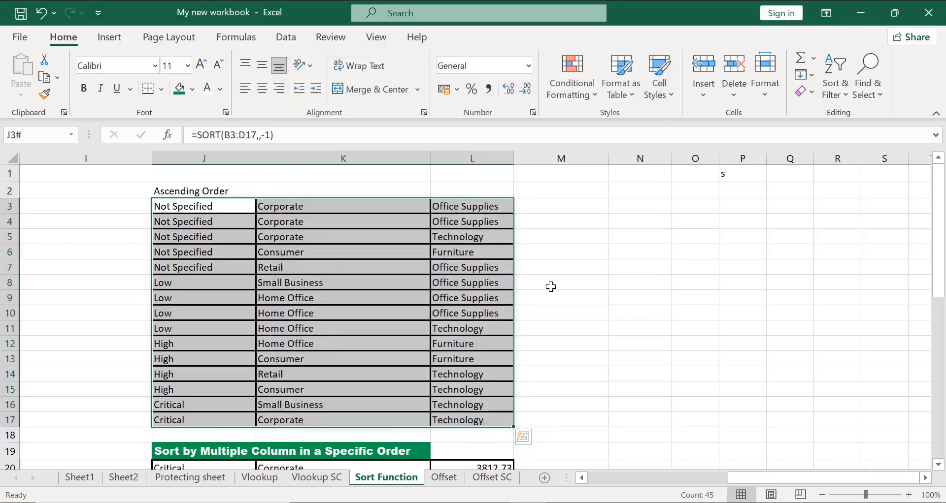
{"action": "left_click", "coordinate": [574, 283]}
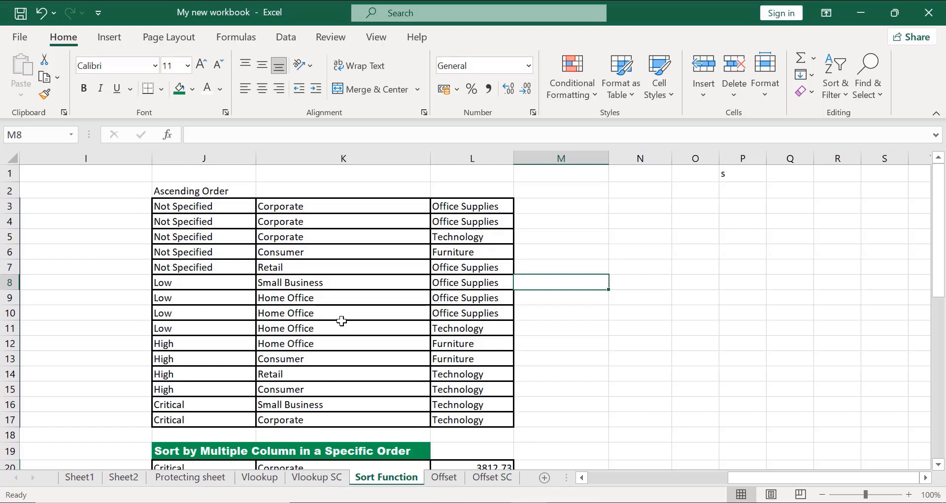
Format the "Ascending Order" heading in J2 with a green fill, white text and the Arial Black font.
{"action": "left_click", "coordinate": [172, 191]}
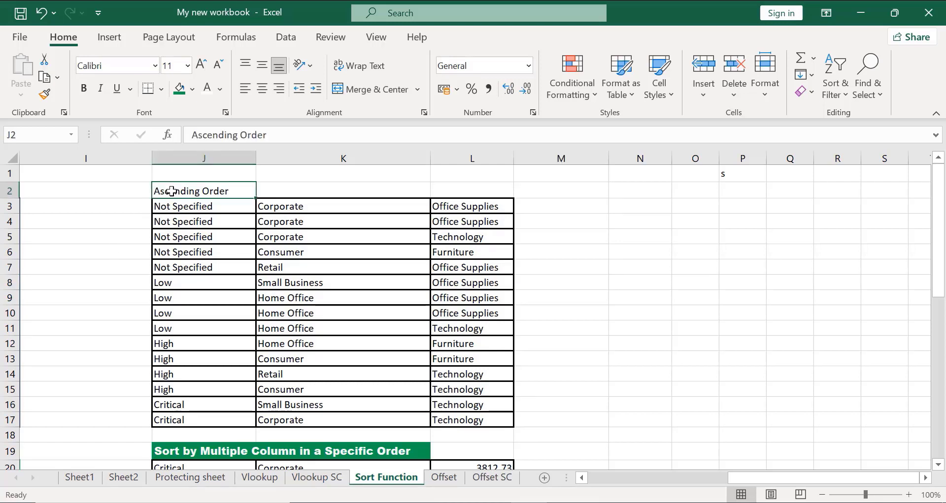
{"action": "left_click", "coordinate": [175, 94]}
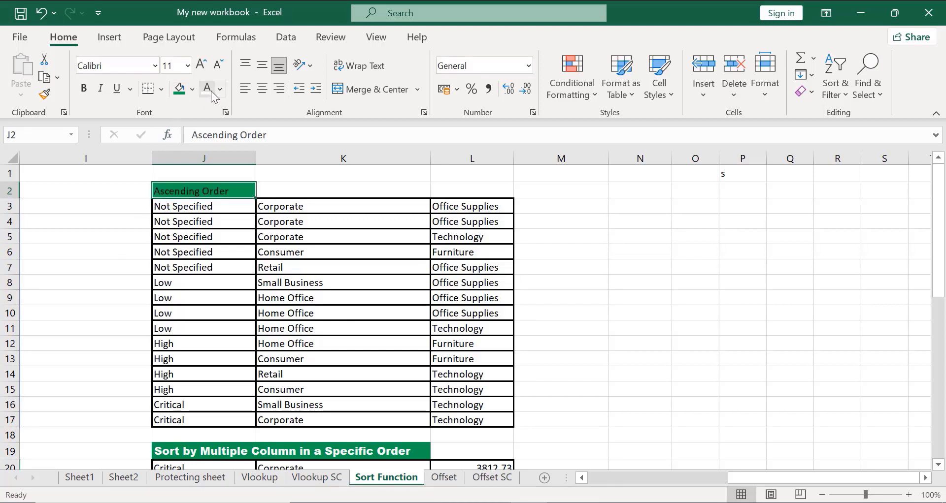
{"action": "left_click", "coordinate": [211, 91]}
{"action": "left_click", "coordinate": [155, 69]}
{"action": "left_click", "coordinate": [156, 69]}
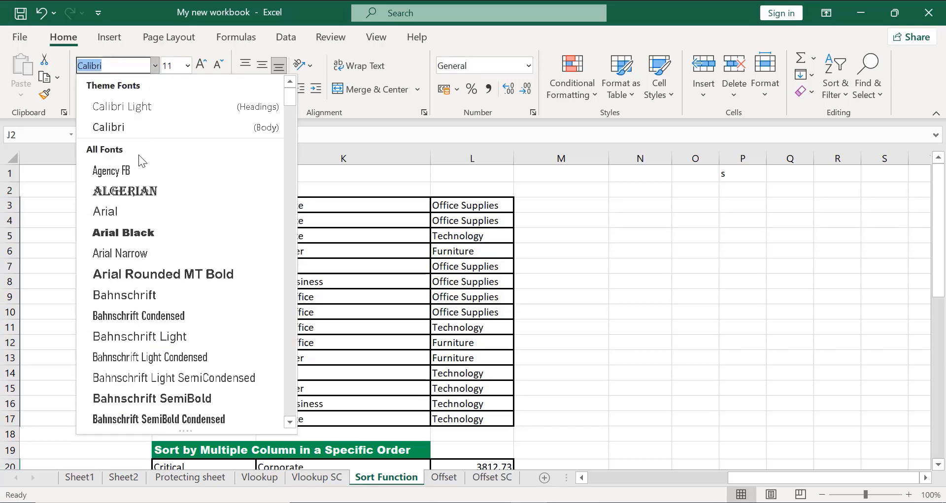
{"action": "left_click", "coordinate": [141, 234]}
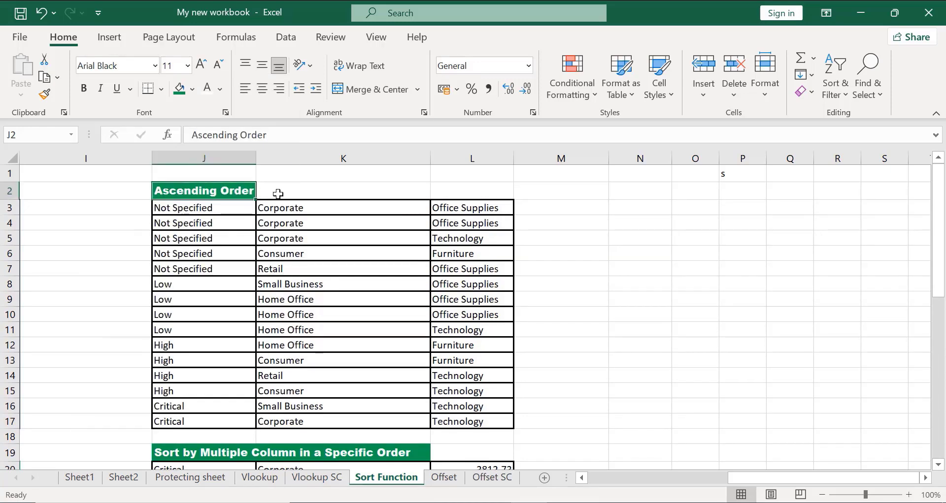
{"action": "left_click", "coordinate": [649, 177]}
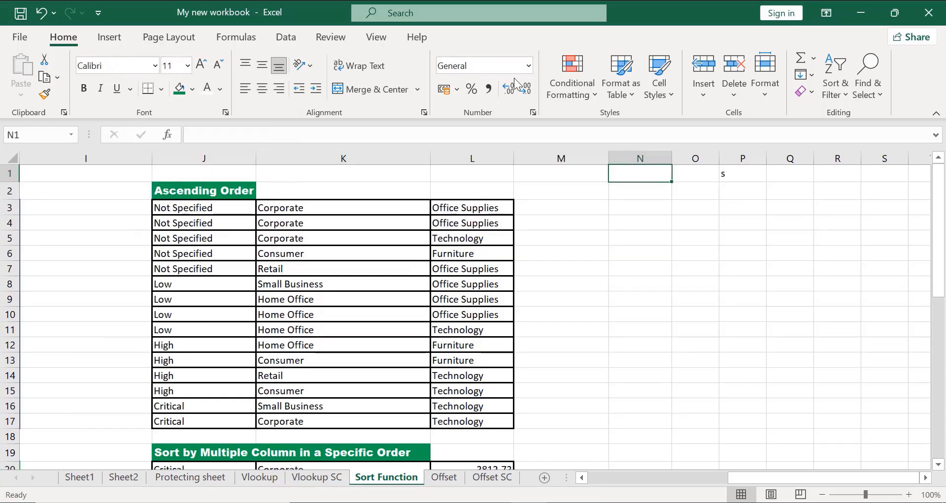
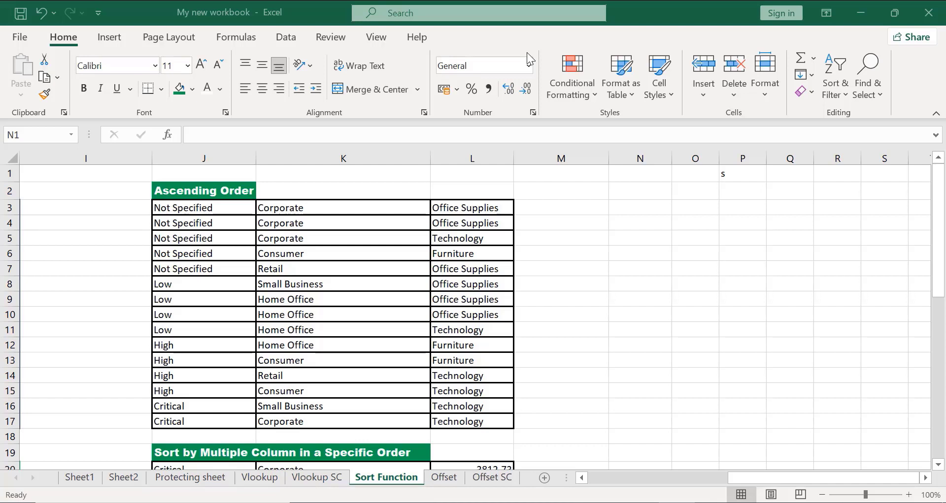
{"action": "left_click", "coordinate": [649, 215]}
{"action": "left_click", "coordinate": [646, 218]}
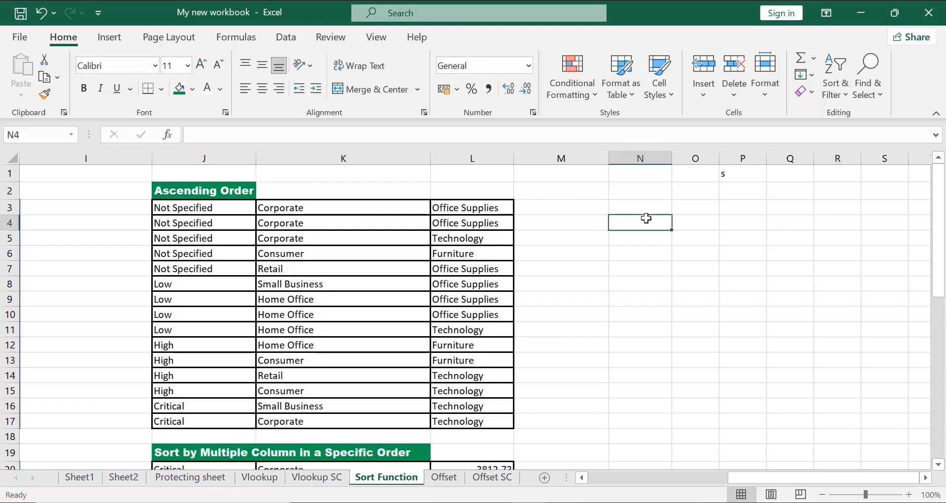
{"action": "type", "text": "=s"}
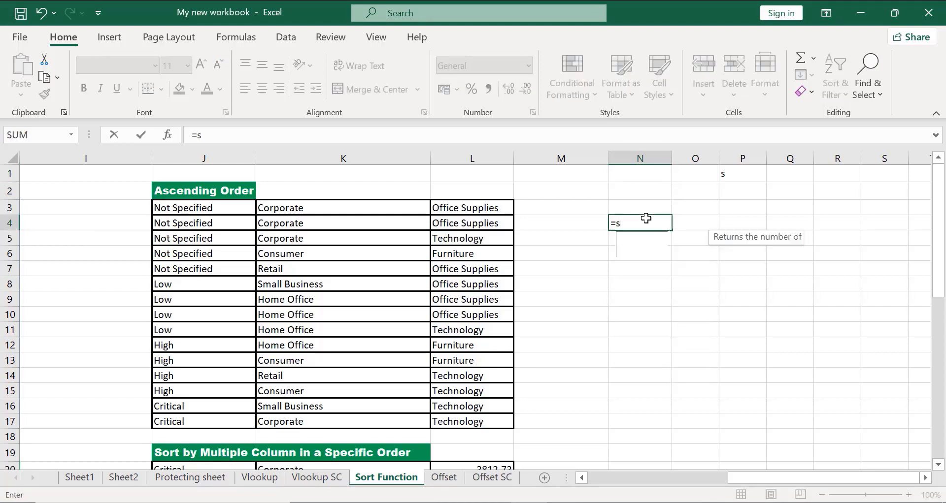
{"action": "type", "text": "ort"}
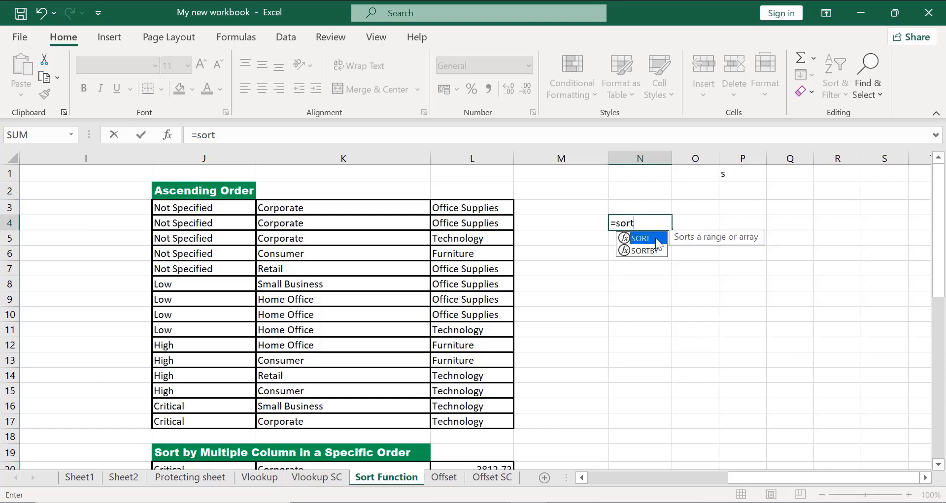
{"action": "double_click", "coordinate": [655, 238]}
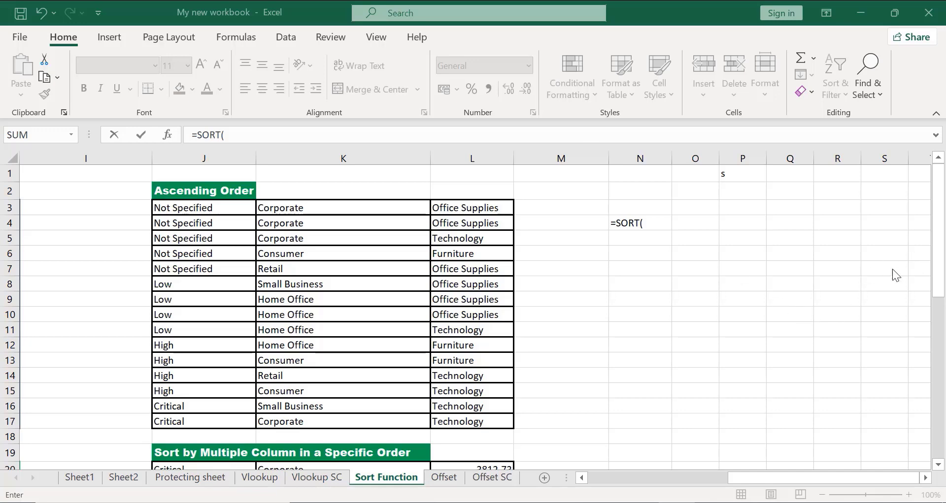
{"action": "key", "text": "Down"}
{"action": "key", "text": "Down"}
{"action": "key", "text": "Down"}
{"action": "key", "text": "Down"}
{"action": "key", "text": "Down"}
{"action": "key", "text": "Down"}
{"action": "key", "text": "Down"}
{"action": "key", "text": "Down"}
{"action": "key", "text": "Down"}
{"action": "key", "text": "Down"}
{"action": "key", "text": "Down"}
{"action": "key", "text": "Down"}
{"action": "key", "text": "Down"}
{"action": "key", "text": "Down"}
{"action": "key", "text": "Down"}
{"action": "key", "text": "Down"}
{"action": "key", "text": "Down"}
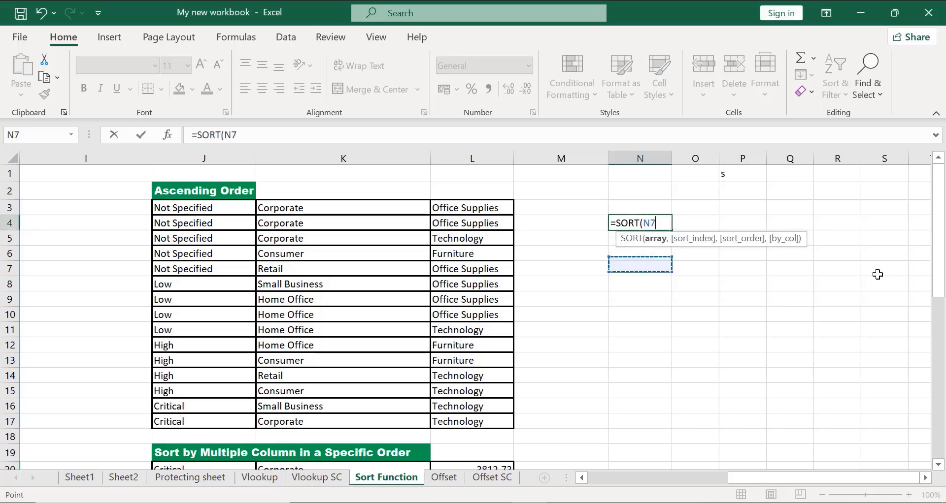
{"action": "key", "text": "Down"}
{"action": "key", "text": "Down"}
{"action": "key", "text": "Down"}
{"action": "key", "text": "Down"}
{"action": "key", "text": "Down"}
{"action": "key", "text": "Down"}
{"action": "key", "text": "Down"}
{"action": "key", "text": "Down"}
{"action": "key", "text": "Down"}
{"action": "key", "text": "Down"}
{"action": "key", "text": "Down"}
{"action": "key", "text": "Down"}
{"action": "key", "text": "Down"}
{"action": "key", "text": "Down"}
{"action": "key", "text": "Down"}
{"action": "key", "text": "Down"}
{"action": "key", "text": "Down"}
{"action": "key", "text": "Down"}
{"action": "key", "text": "Down"}
{"action": "key", "text": "Down"}
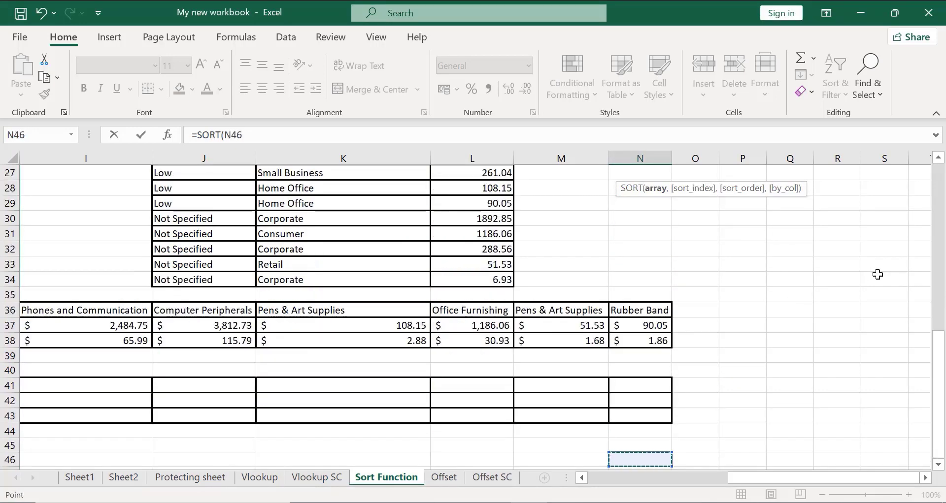
{"action": "key", "text": "Up"}
{"action": "key", "text": "Up"}
{"action": "key", "text": "Up"}
{"action": "key", "text": "Up"}
{"action": "key", "text": "Up"}
{"action": "key", "text": "Up"}
{"action": "key", "text": "Up"}
{"action": "key", "text": "Up"}
{"action": "key", "text": "Up"}
{"action": "key", "text": "Up"}
{"action": "key", "text": "Up"}
{"action": "key", "text": "Up"}
{"action": "key", "text": "Up"}
{"action": "key", "text": "Up"}
{"action": "key", "text": "Up"}
{"action": "key", "text": "Up"}
{"action": "key", "text": "Up"}
{"action": "key", "text": "Up"}
{"action": "key", "text": "Up"}
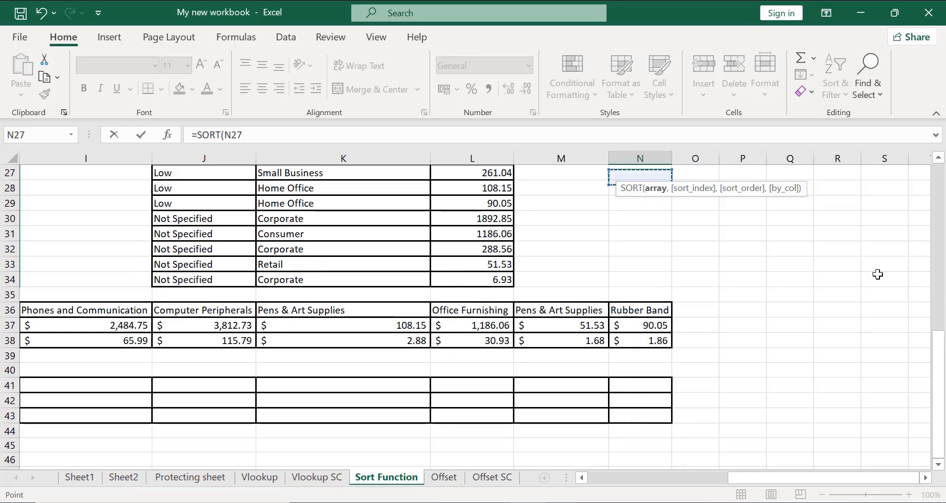
{"action": "key", "text": "Up"}
{"action": "key", "text": "Up"}
{"action": "key", "text": "Up"}
{"action": "key", "text": "Up"}
{"action": "key", "text": "Up"}
{"action": "key", "text": "Up"}
{"action": "key", "text": "Up"}
{"action": "key", "text": "Up"}
{"action": "key", "text": "Up"}
{"action": "key", "text": "Up"}
{"action": "key", "text": "Up"}
{"action": "key", "text": "Up"}
{"action": "key", "text": "Up"}
{"action": "key", "text": "Up"}
{"action": "key", "text": "Up"}
{"action": "key", "text": "Up"}
{"action": "key", "text": "Up"}
{"action": "key", "text": "Up"}
{"action": "key", "text": "Up"}
{"action": "key", "text": "Up"}
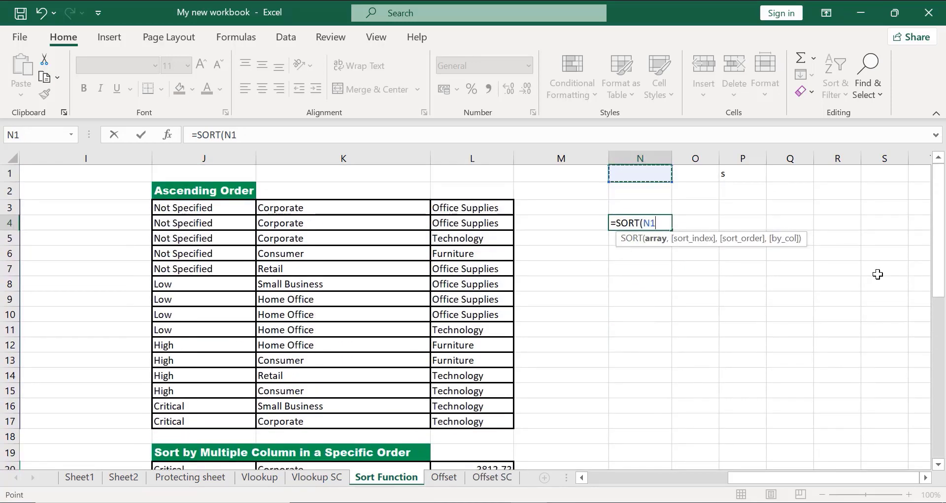
{"action": "key", "text": "BackSpace"}
{"action": "key", "text": "BackSpace"}
{"action": "key", "text": "BackSpace"}
{"action": "key", "text": "BackSpace"}
{"action": "key", "text": "BackSpace"}
{"action": "key", "text": "BackSpace"}
{"action": "key", "text": "BackSpace"}
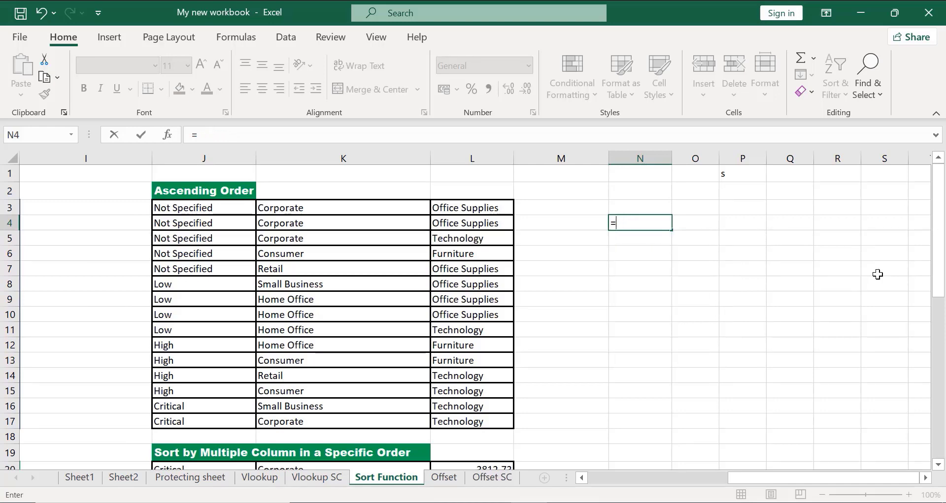
{"action": "key", "text": "BackSpace"}
{"action": "left_click", "coordinate": [709, 372]}
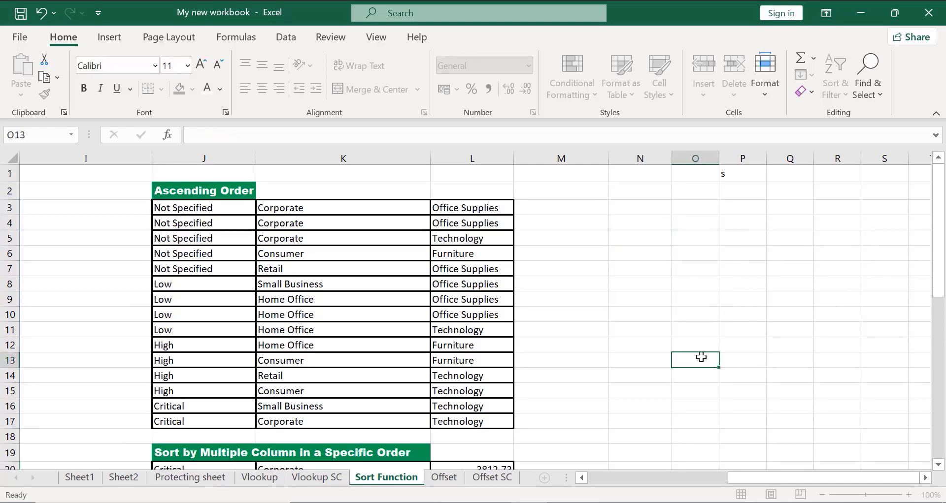
Examine the horizontal Product Category, Sales and Unit Price table in rows 36–38 and the blank table in rows 41–43 across all columns.
{"action": "key", "text": "Down"}
{"action": "key", "text": "Down"}
{"action": "key", "text": "Down"}
{"action": "key", "text": "Down"}
{"action": "key", "text": "Down"}
{"action": "key", "text": "Down"}
{"action": "key", "text": "Down"}
{"action": "key", "text": "Down"}
{"action": "key", "text": "Down"}
{"action": "key", "text": "Down"}
{"action": "key", "text": "Down"}
{"action": "key", "text": "Down"}
{"action": "key", "text": "Down"}
{"action": "key", "text": "Down"}
{"action": "key", "text": "Down"}
{"action": "key", "text": "Down"}
{"action": "key", "text": "Down"}
{"action": "key", "text": "Down"}
{"action": "key", "text": "Down"}
{"action": "key", "text": "Down"}
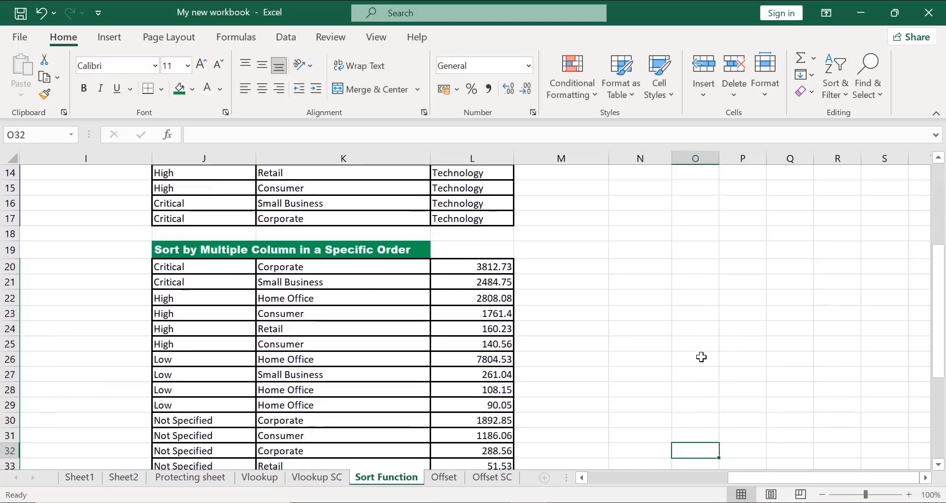
{"action": "key", "text": "Left"}
{"action": "key", "text": "Left"}
{"action": "key", "text": "Left"}
{"action": "key", "text": "Left"}
{"action": "key", "text": "Left"}
{"action": "key", "text": "Left"}
{"action": "key", "text": "Left"}
{"action": "key", "text": "Left"}
{"action": "key", "text": "Left"}
{"action": "key", "text": "Left"}
{"action": "key", "text": "Left"}
{"action": "key", "text": "Left"}
{"action": "key", "text": "Left"}
{"action": "key", "text": "Left"}
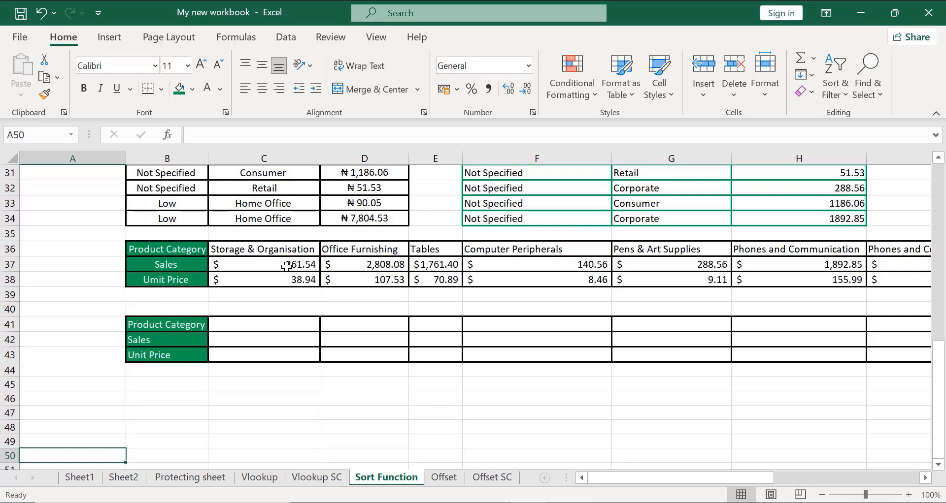
{"action": "key", "text": "Right"}
{"action": "key", "text": "Right"}
{"action": "key", "text": "Right"}
{"action": "key", "text": "Right"}
{"action": "key", "text": "Right"}
{"action": "key", "text": "Right"}
{"action": "key", "text": "Right"}
{"action": "key", "text": "Right"}
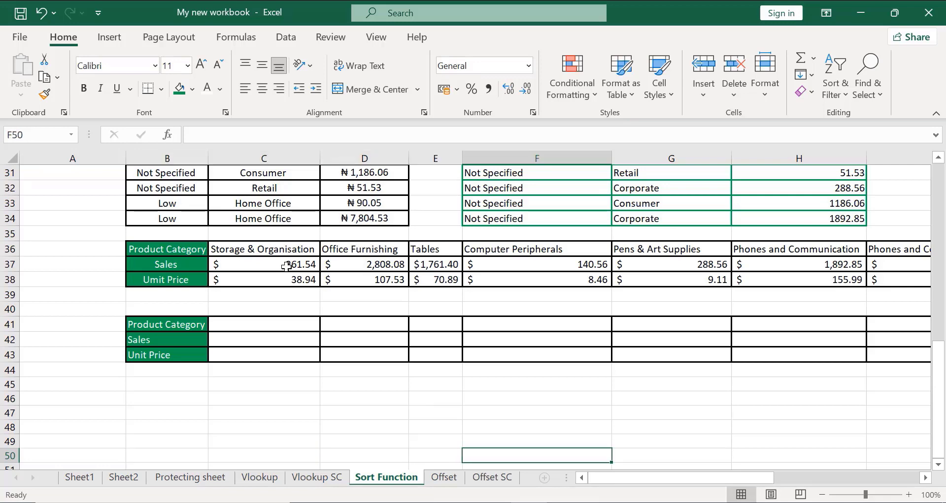
{"action": "key", "text": "Right"}
{"action": "key", "text": "Right"}
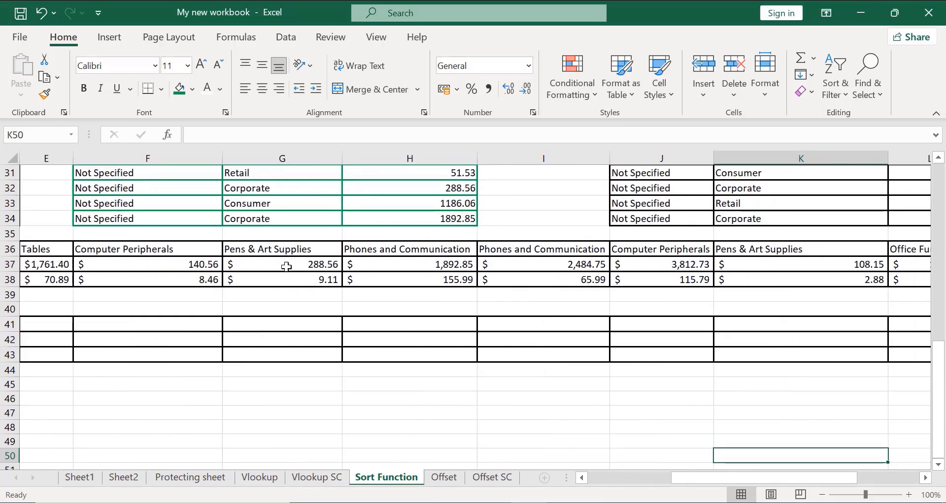
{"action": "key", "text": "Right"}
{"action": "key", "text": "Right"}
{"action": "key", "text": "Right"}
{"action": "key", "text": "Right"}
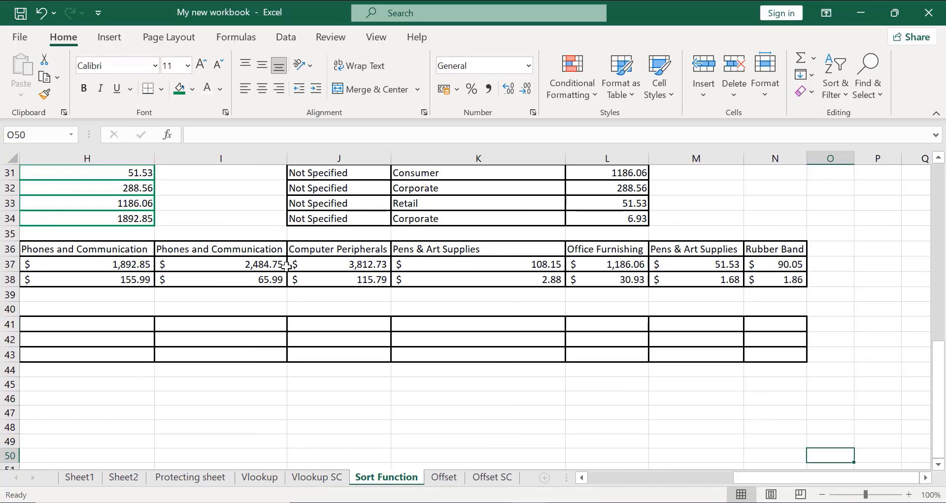
{"action": "key", "text": "Left"}
{"action": "key", "text": "Left"}
{"action": "key", "text": "Left"}
{"action": "key", "text": "Left"}
{"action": "key", "text": "Left"}
{"action": "key", "text": "Left"}
{"action": "key", "text": "Left"}
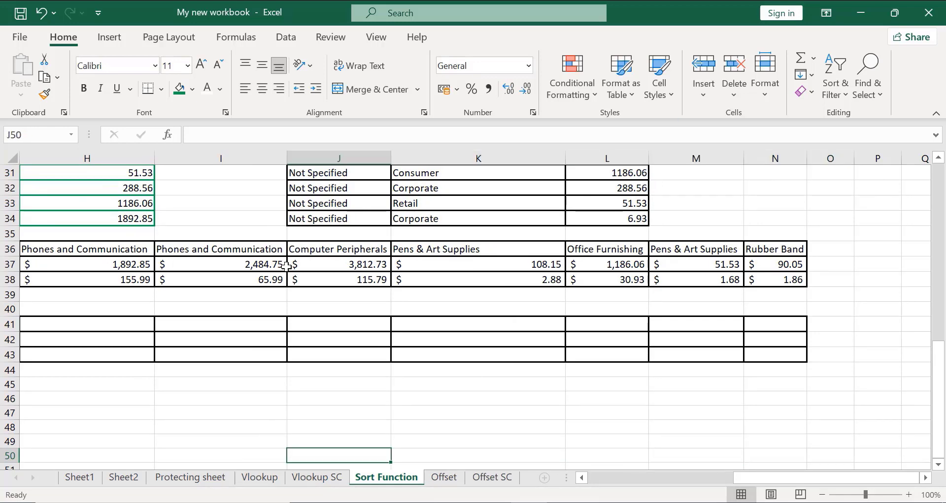
{"action": "key", "text": "Left"}
{"action": "key", "text": "Left"}
{"action": "key", "text": "Left"}
{"action": "key", "text": "Left"}
{"action": "key", "text": "Left"}
{"action": "key", "text": "Left"}
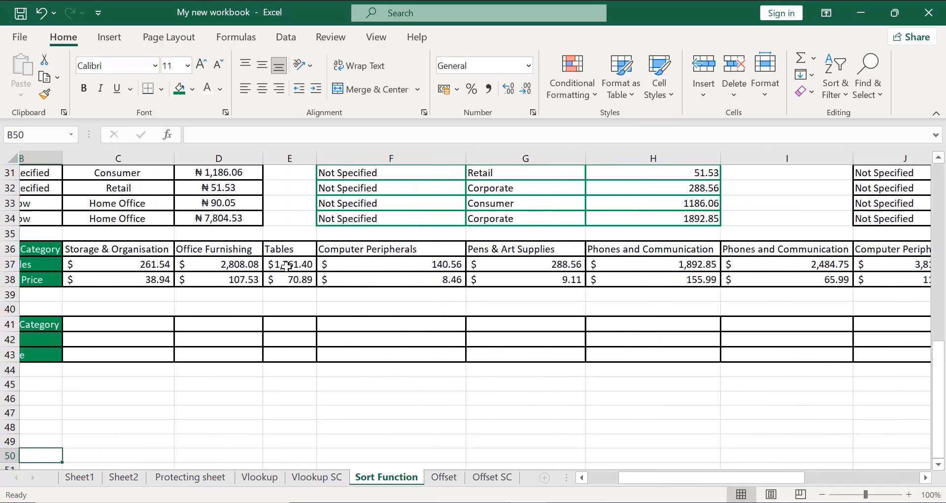
{"action": "key", "text": "Left"}
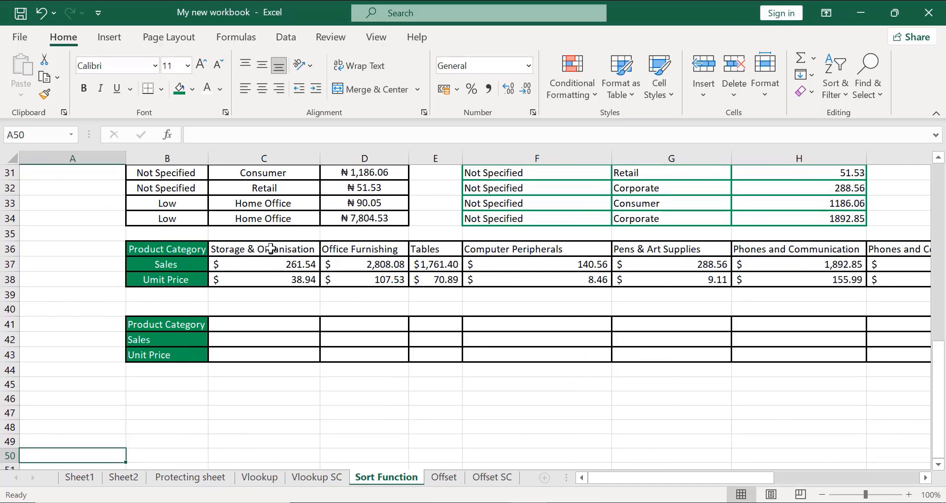
Remove the centre alignment from the product category names in C36:N36.
{"action": "left_click", "coordinate": [271, 249]}
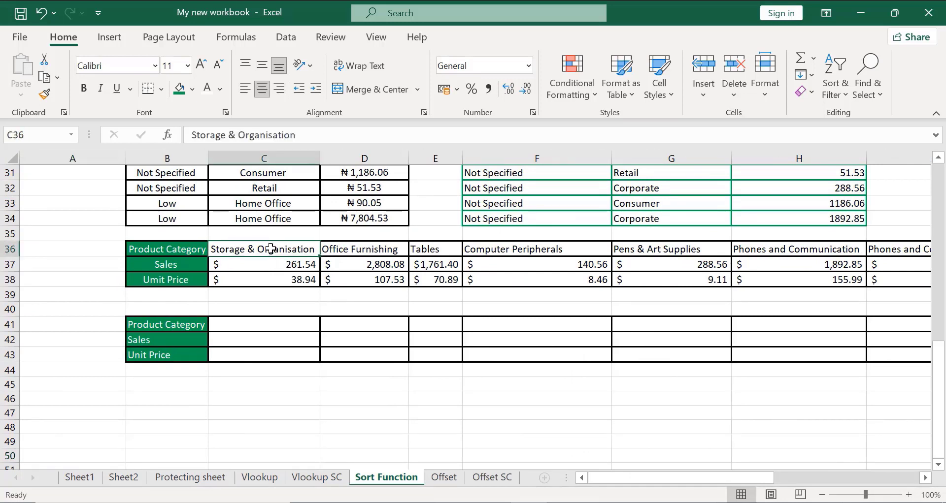
{"action": "key", "text": "shift+Right"}
{"action": "key", "text": "shift+Right"}
{"action": "key", "text": "shift+Right"}
{"action": "key", "text": "shift+Right"}
{"action": "key", "text": "shift+Right"}
{"action": "key", "text": "shift+Right"}
{"action": "key", "text": "shift+Right"}
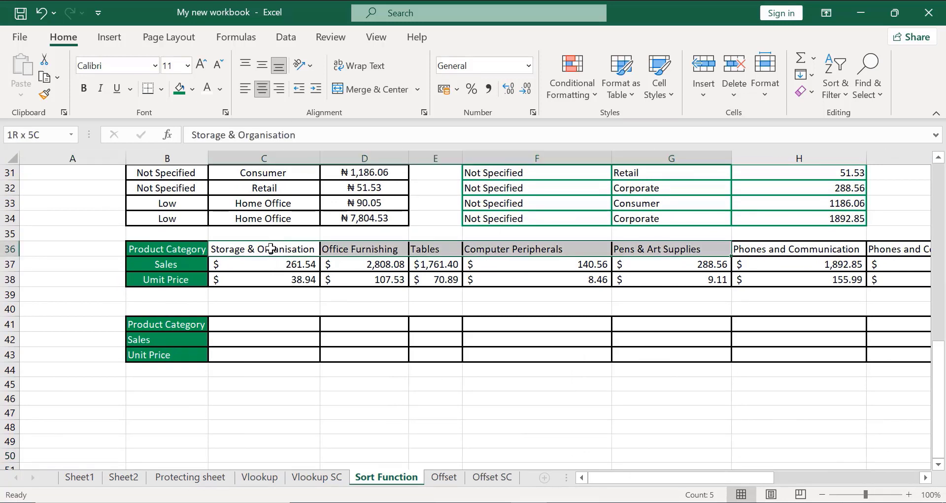
{"action": "key", "text": "shift+Right"}
{"action": "key", "text": "shift+Right"}
{"action": "key", "text": "shift+Right"}
{"action": "key", "text": "shift+Right"}
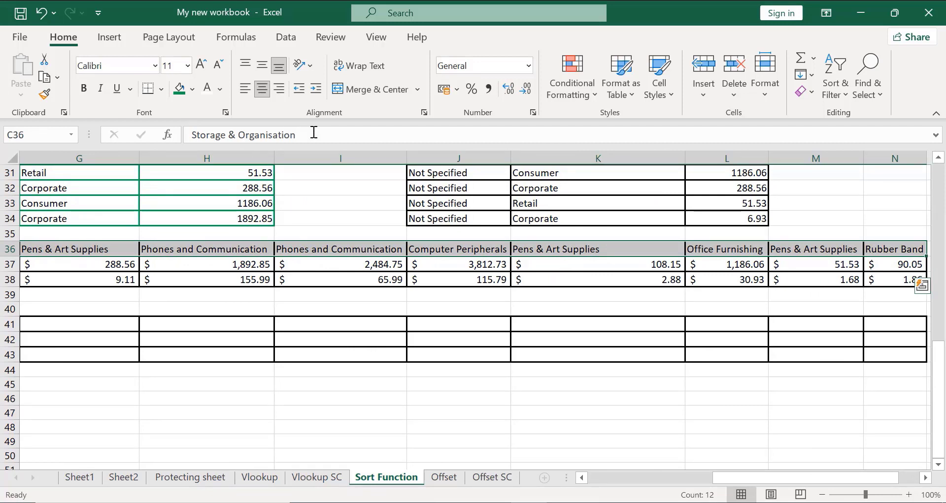
{"action": "left_click", "coordinate": [266, 87]}
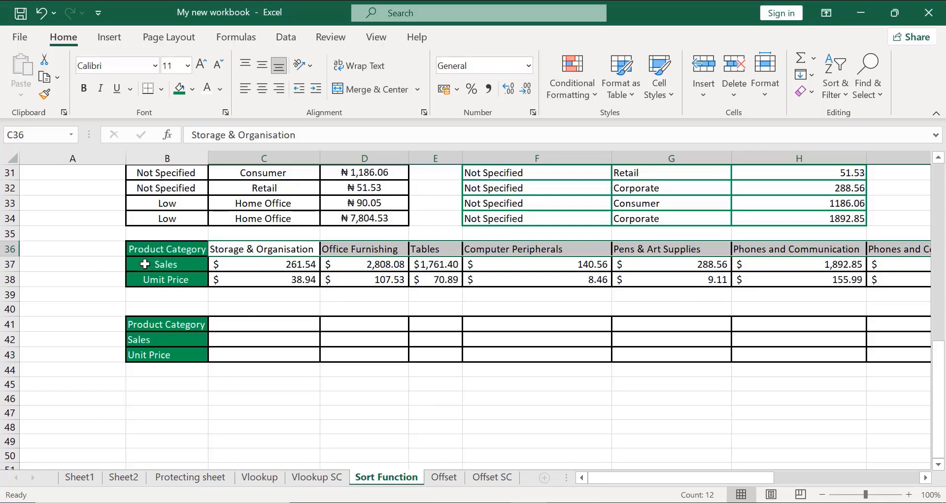
Correct the misspelled row label in B38 to "Unit Price".
{"action": "double_click", "coordinate": [153, 281]}
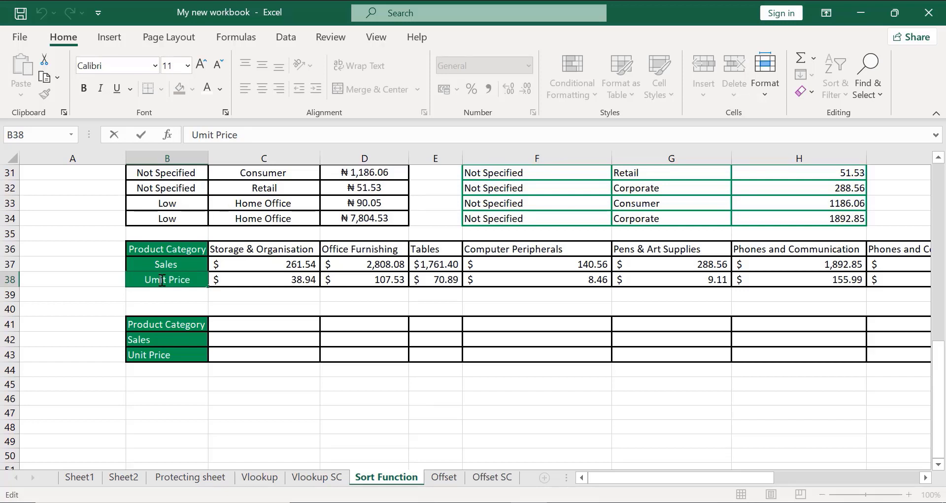
{"action": "key", "text": "BackSpace"}
{"action": "type", "text": "n"}
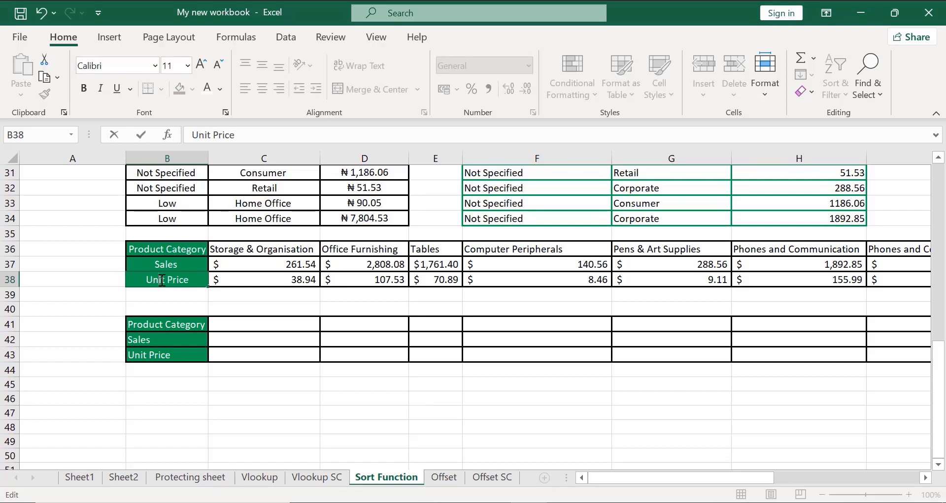
{"action": "key", "text": "Return"}
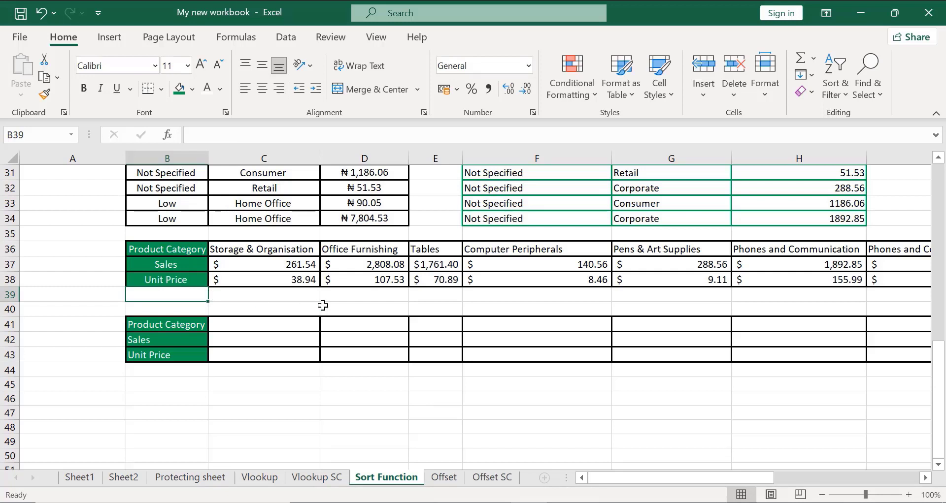
Start a SORT formula in C41 with C36:N38 as the array.
{"action": "key", "text": "Down"}
{"action": "key", "text": "Down"}
{"action": "key", "text": "Right"}
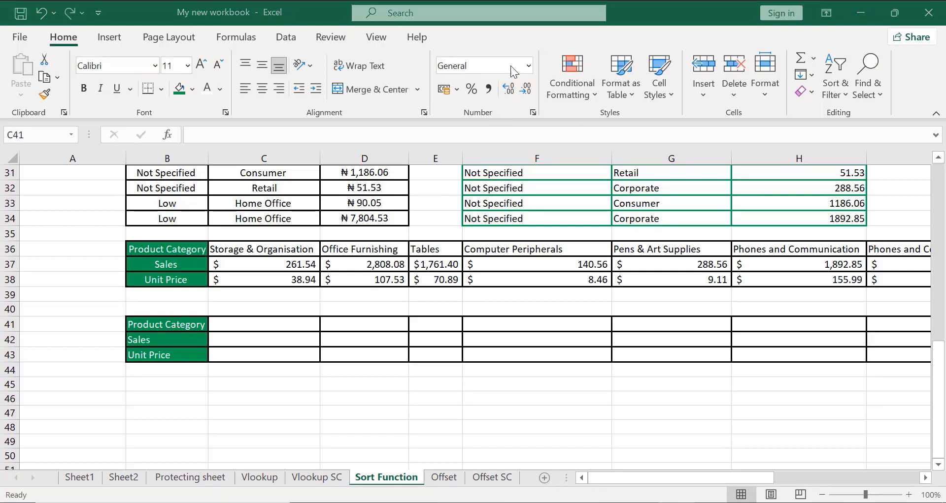
{"action": "left_click", "coordinate": [235, 318]}
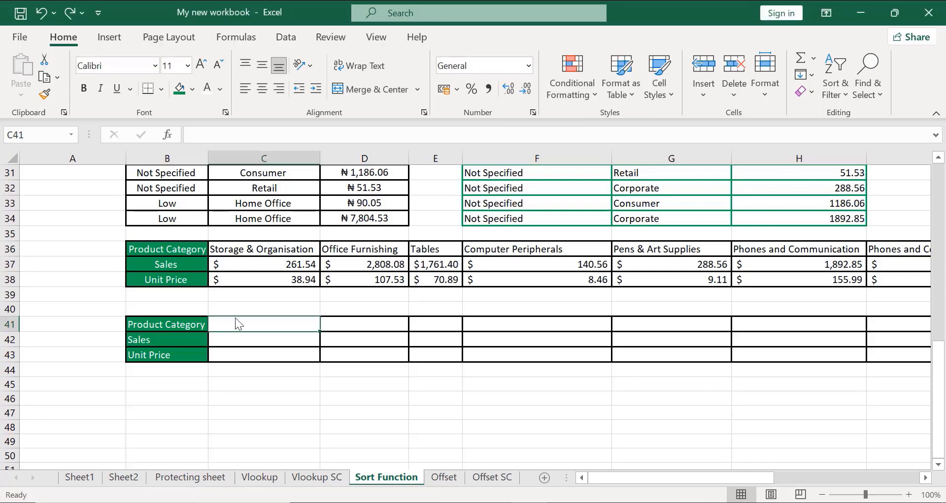
{"action": "type", "text": "=so"}
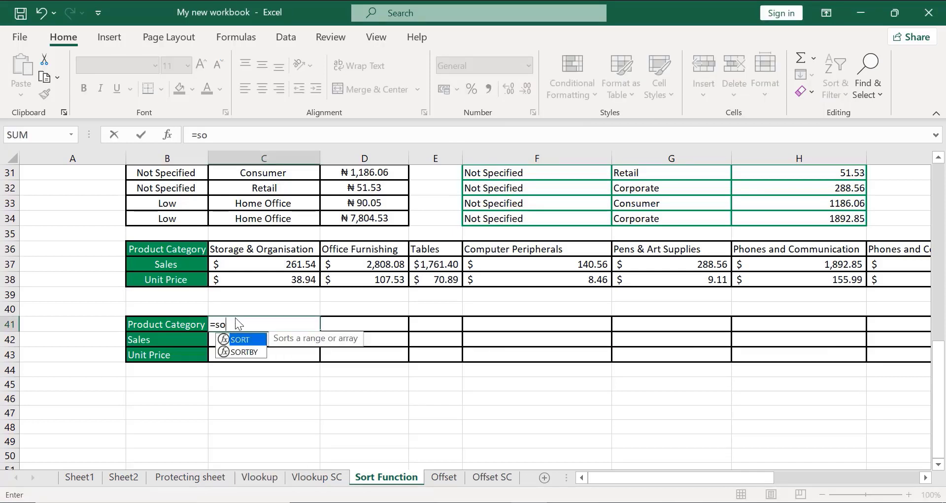
{"action": "type", "text": "rt"}
{"action": "key", "text": "Tab"}
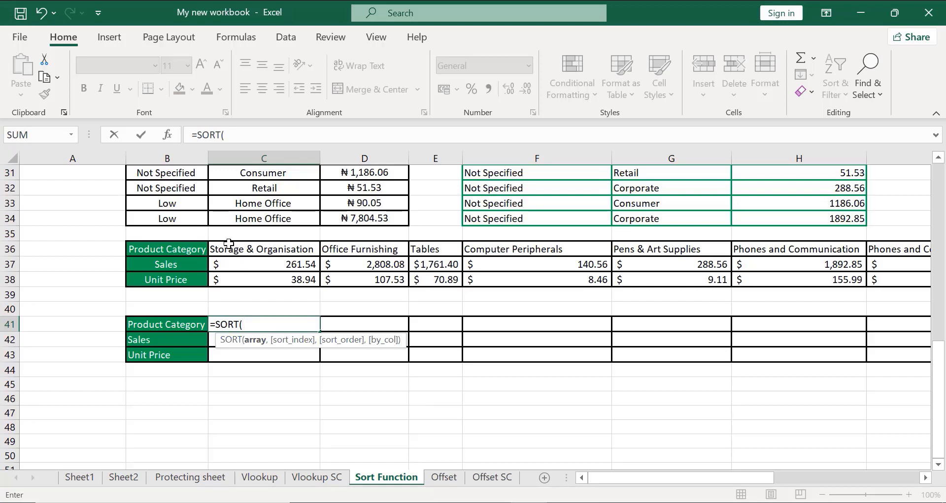
{"action": "left_click", "coordinate": [263, 250]}
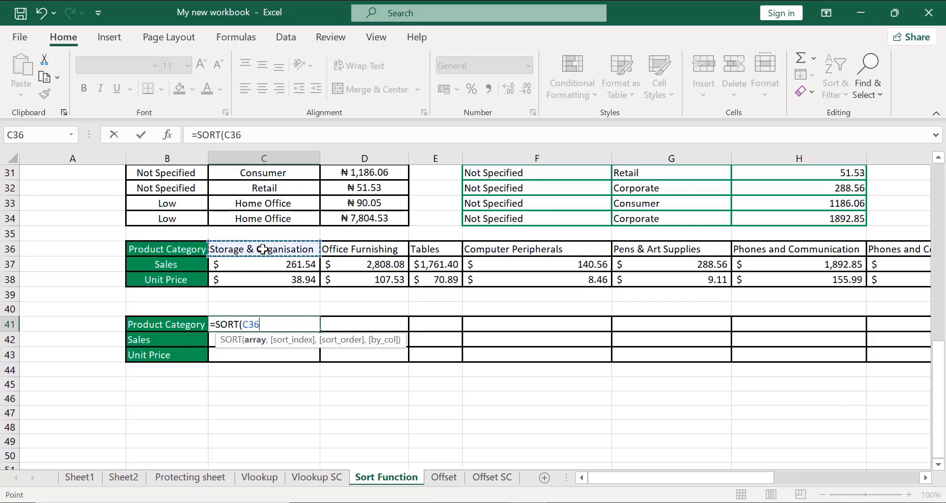
{"action": "key", "text": "shift+Down"}
{"action": "key", "text": "shift+Down"}
{"action": "key", "text": "ctrl+shift+Right"}
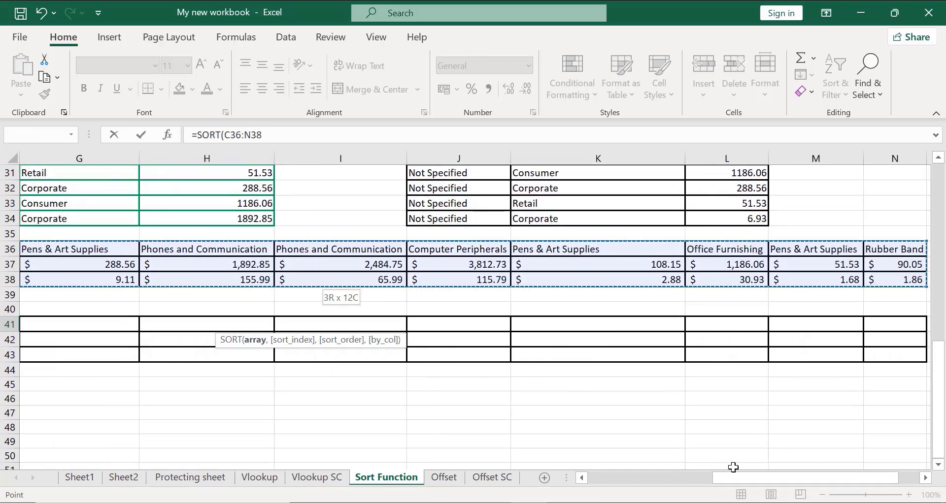
{"action": "left_click_drag", "start_coordinate": [732, 474], "coordinate": [610, 471]}
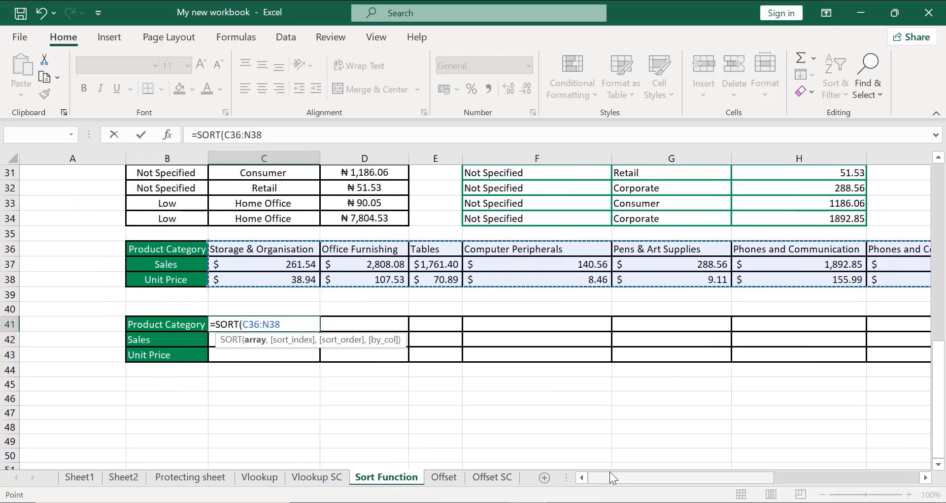
Complete the C41 formula with sort index 3, sort order 1 and by-column TRUE, and widen column E to fit its contents.
{"action": "type", "text": ","}
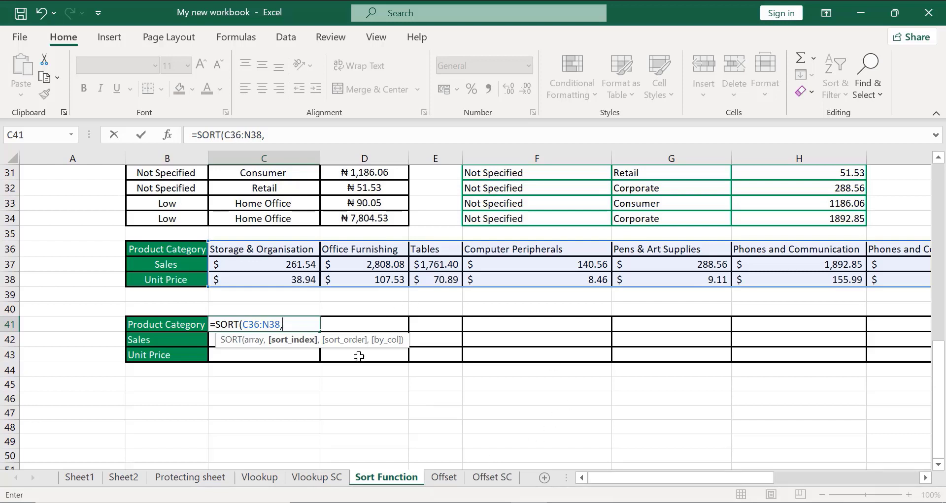
{"action": "type", "text": "3,"}
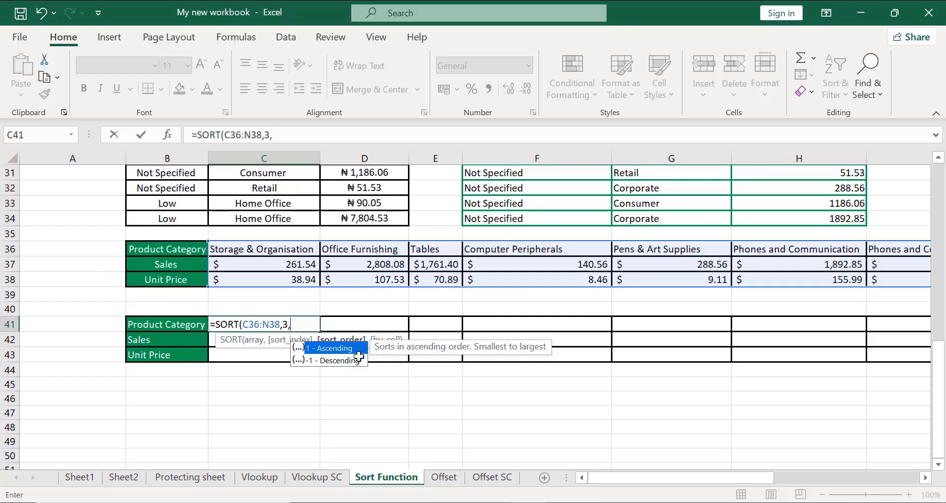
{"action": "type", "text": "1"}
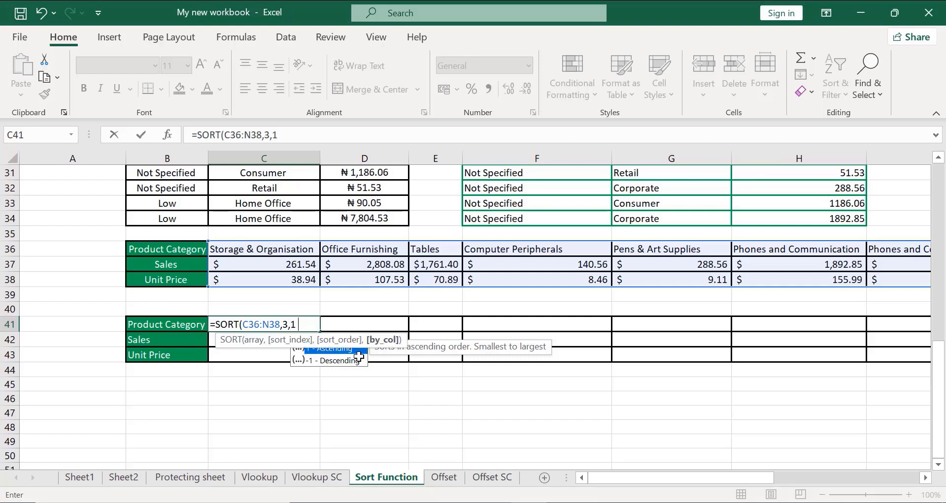
{"action": "type", "text": ","}
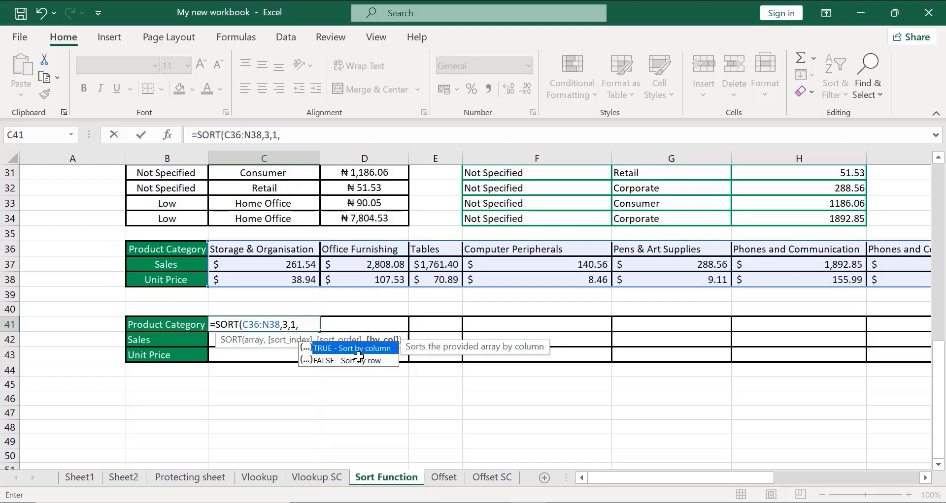
{"action": "double_click", "coordinate": [344, 348]}
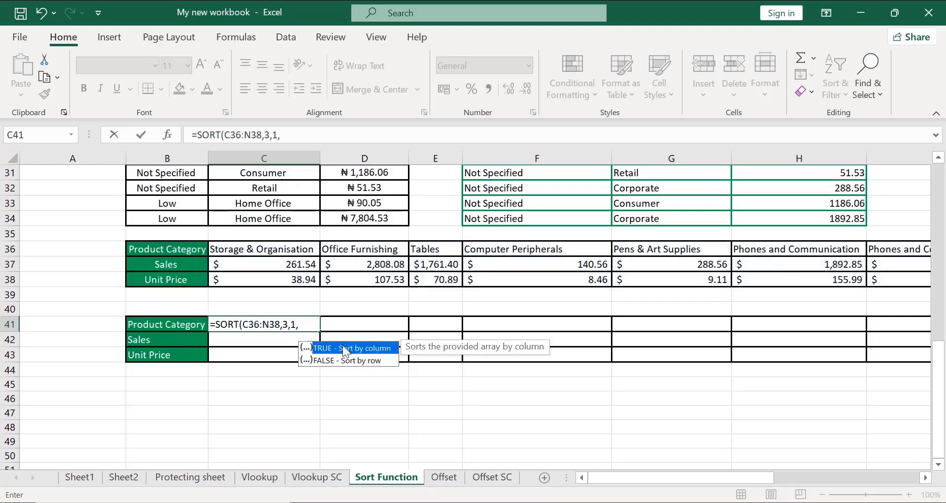
{"action": "double_click", "coordinate": [343, 347]}
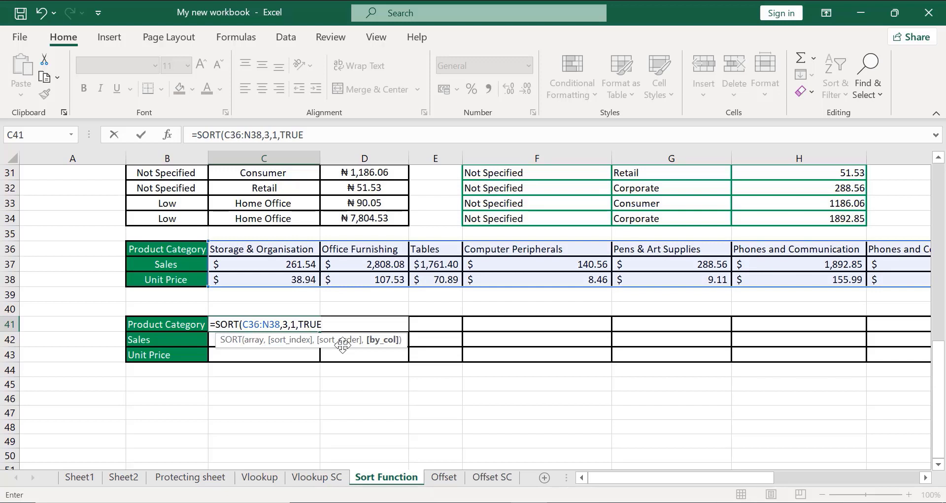
{"action": "type", "text": ")"}
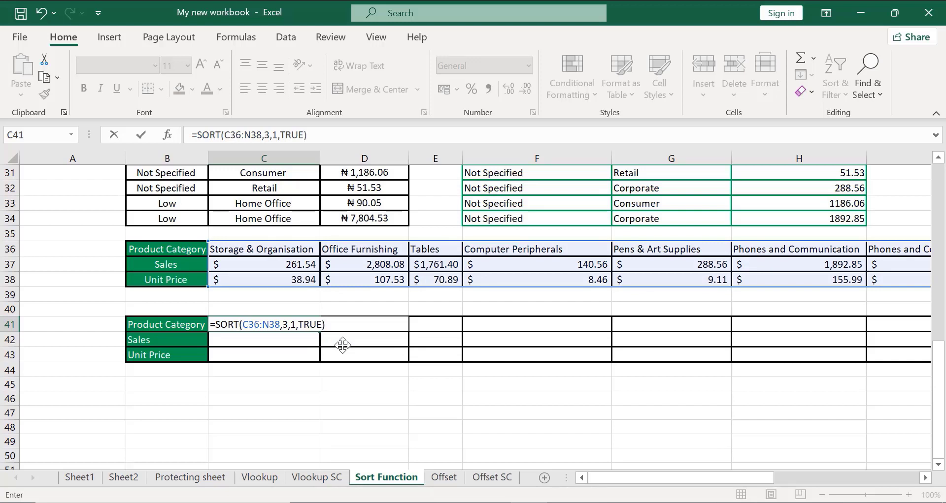
{"action": "key", "text": "Return"}
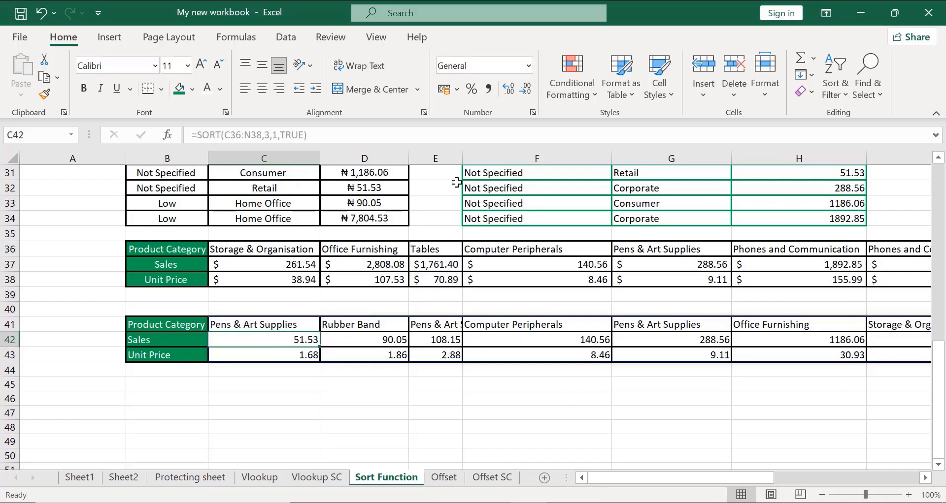
{"action": "double_click", "coordinate": [462, 157]}
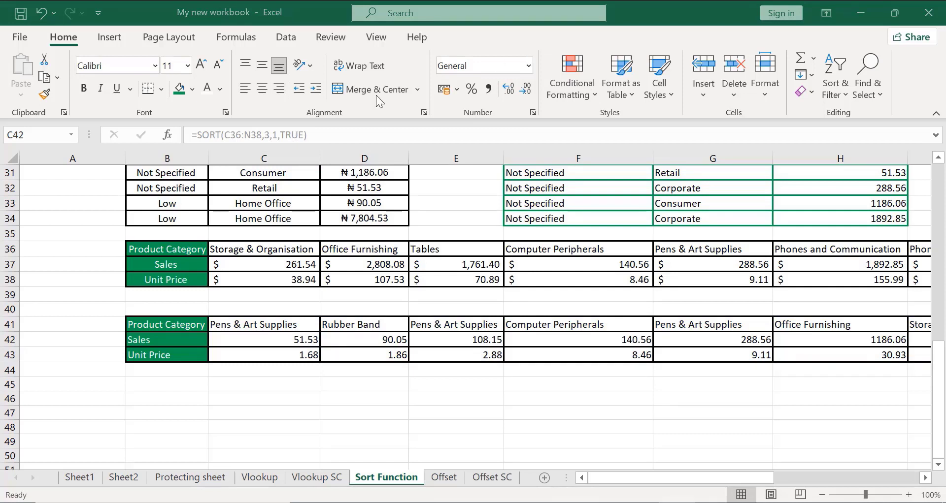
Change the sort index in the C41 SORT formula to 2 so the columns are sorted by Sales.
{"action": "triple_click", "coordinate": [270, 136]}
{"action": "key", "text": "BackSpace"}
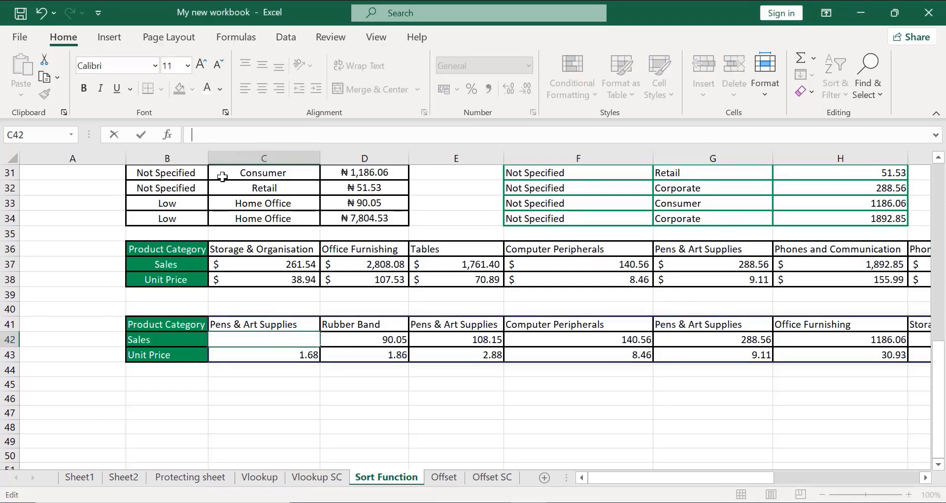
{"action": "left_click", "coordinate": [248, 324]}
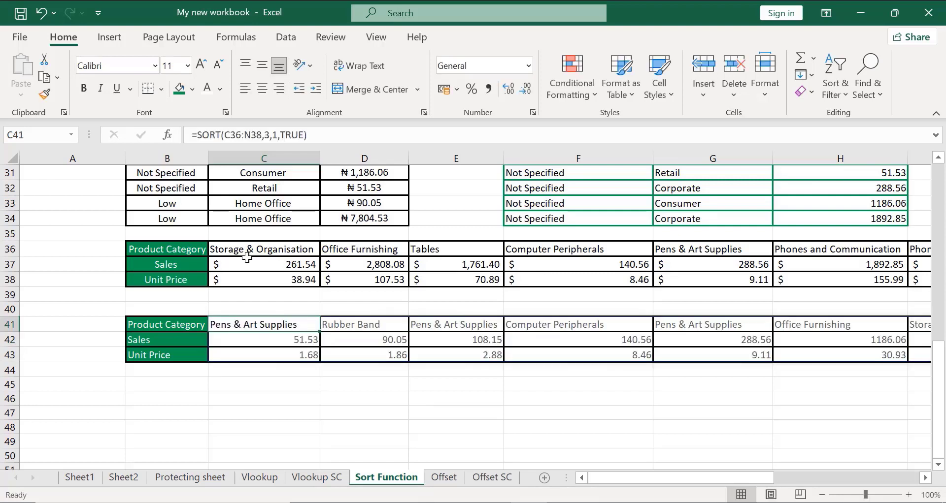
{"action": "left_click", "coordinate": [269, 136]}
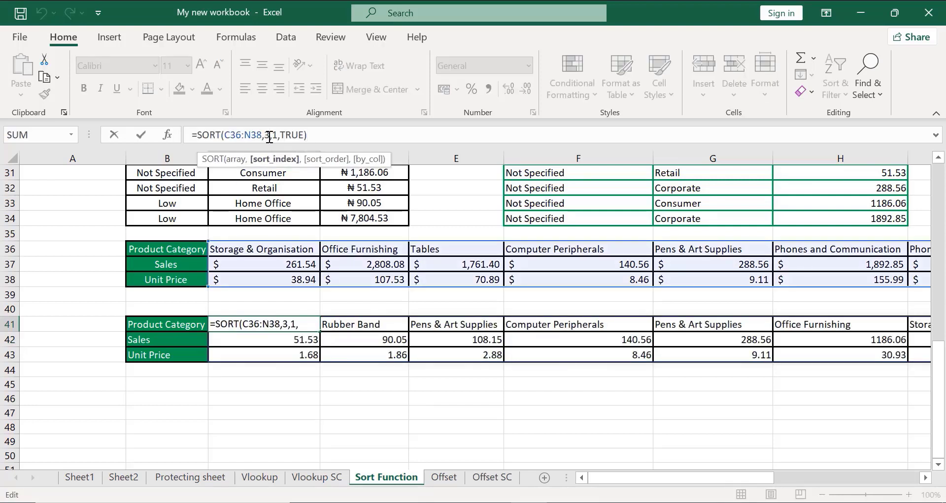
{"action": "key", "text": "BackSpace"}
{"action": "type", "text": "2"}
{"action": "left_click", "coordinate": [311, 135]}
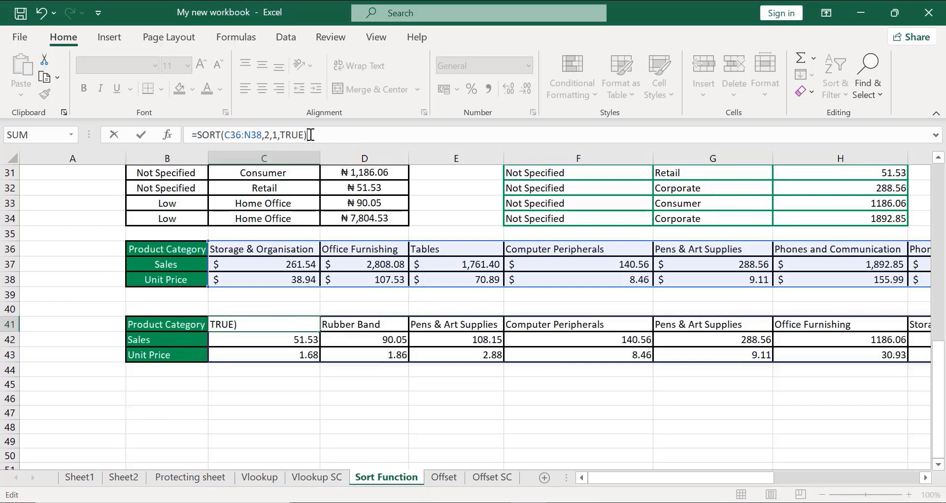
{"action": "key", "text": "Return"}
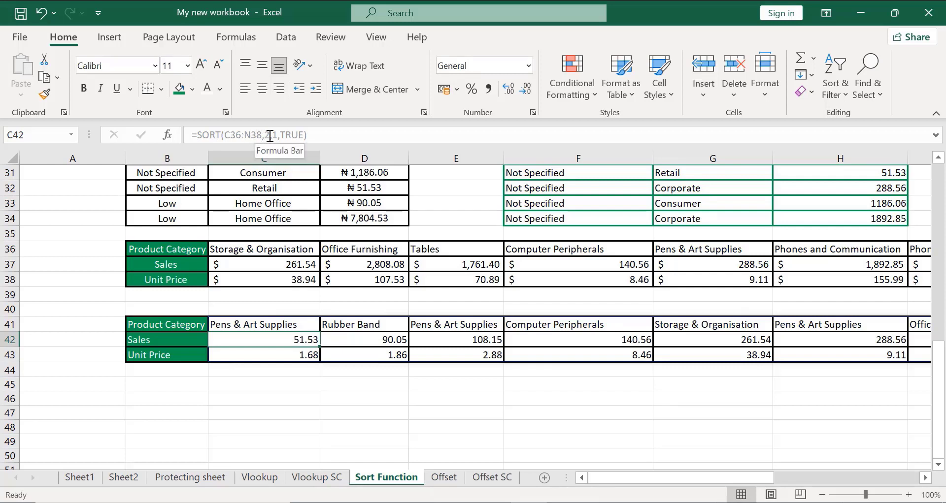
Set the sort index in the C41 SORT formula back to 3 to sort the columns by Unit Price.
{"action": "key", "text": "BackSpace"}
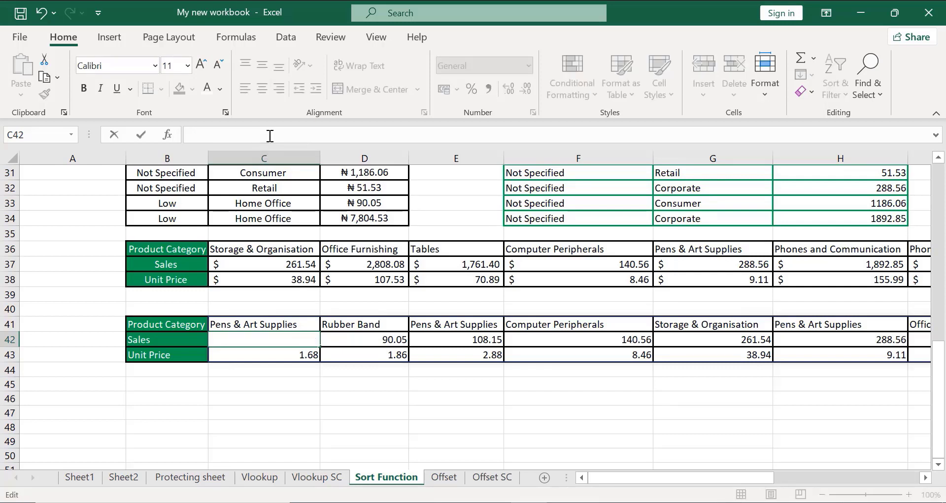
{"action": "left_click", "coordinate": [253, 325]}
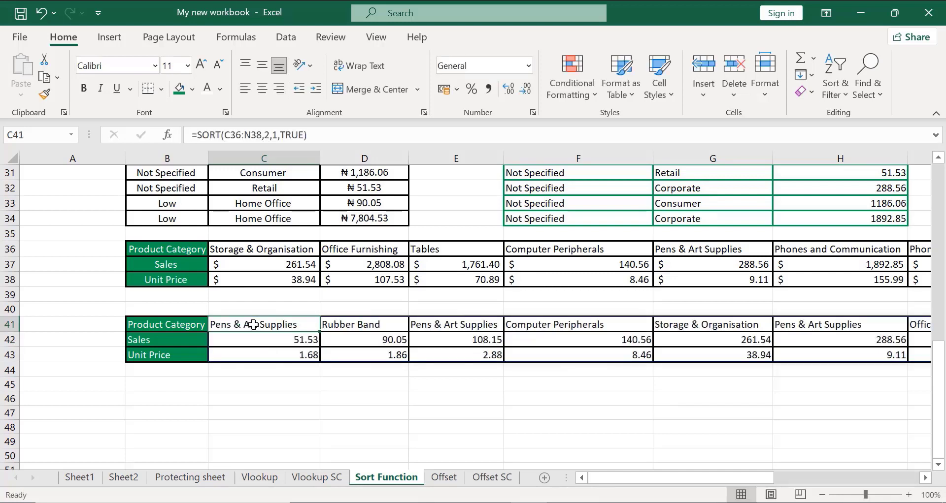
{"action": "left_click", "coordinate": [270, 136]}
{"action": "key", "text": "BackSpace"}
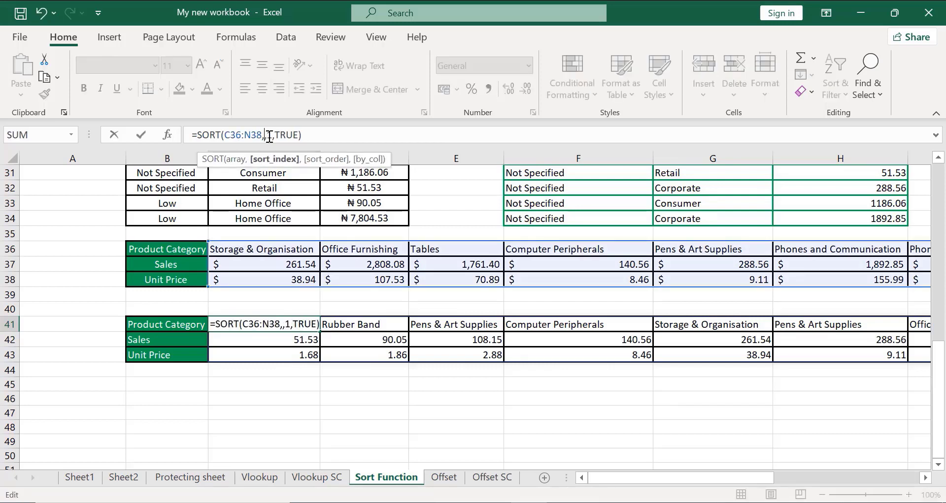
{"action": "type", "text": "3"}
{"action": "left_click", "coordinate": [320, 133]}
{"action": "key", "text": "Return"}
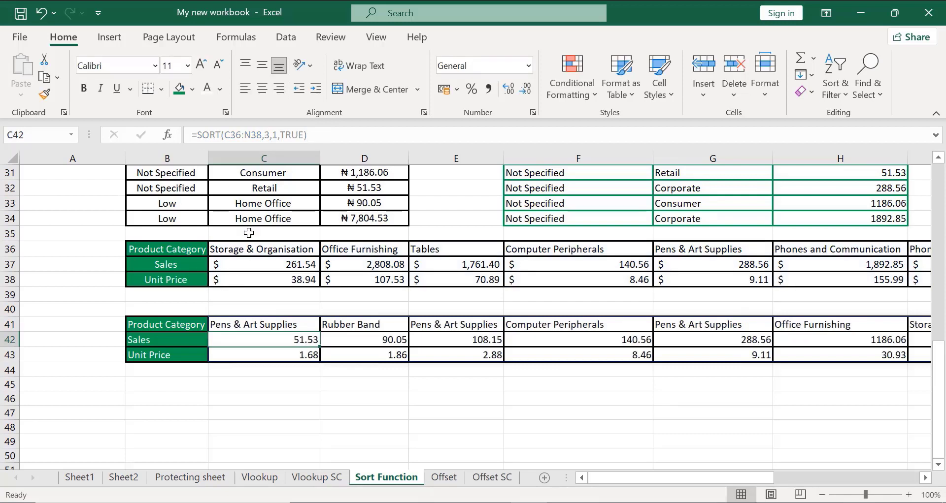
{"action": "left_click", "coordinate": [270, 138]}
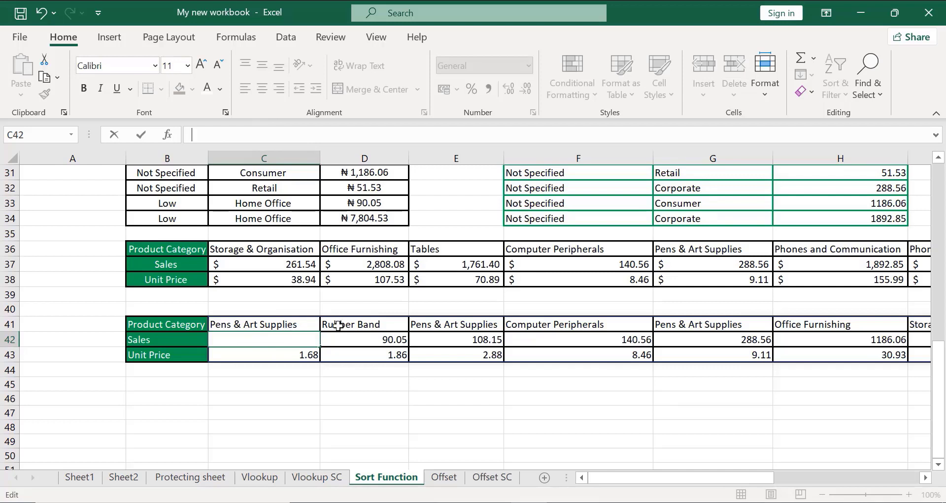
{"action": "left_click", "coordinate": [341, 325]}
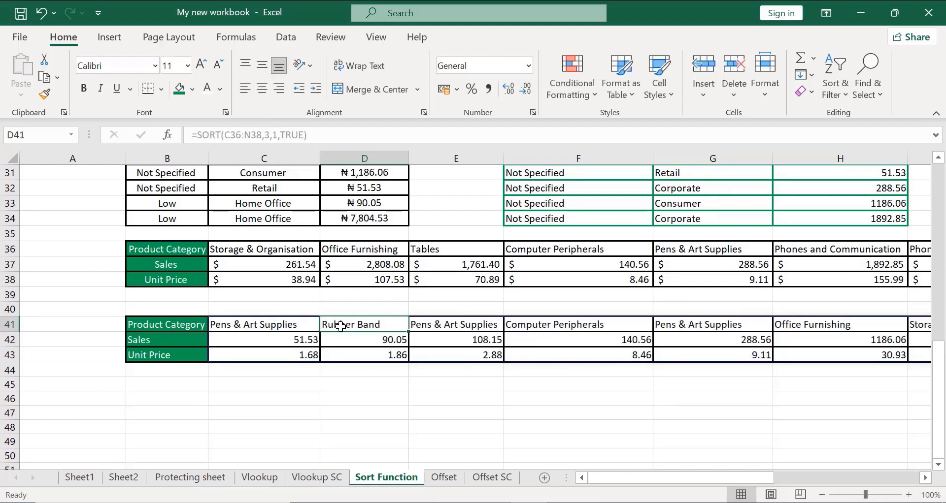
{"action": "left_click", "coordinate": [270, 135]}
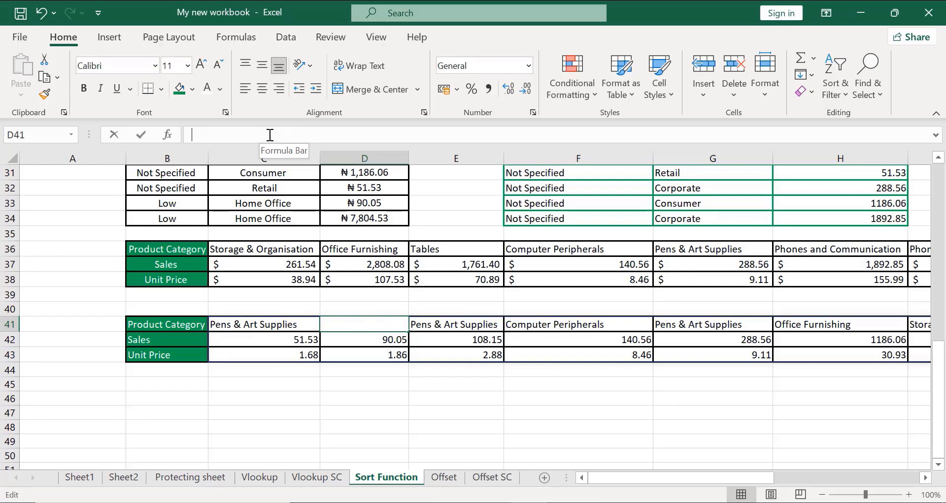
Change the sort index in the C41 SORT formula to 1 so the columns are sorted by Product Category.
{"action": "left_click", "coordinate": [245, 325]}
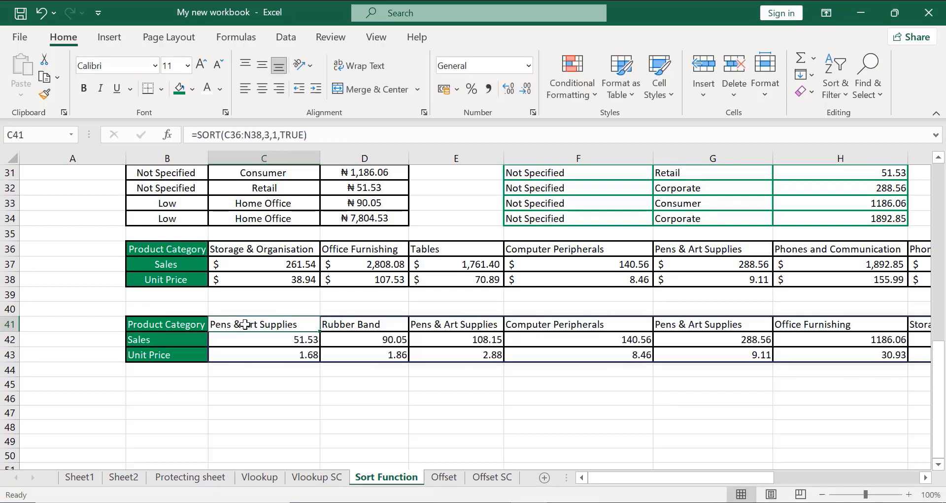
{"action": "left_click", "coordinate": [270, 135]}
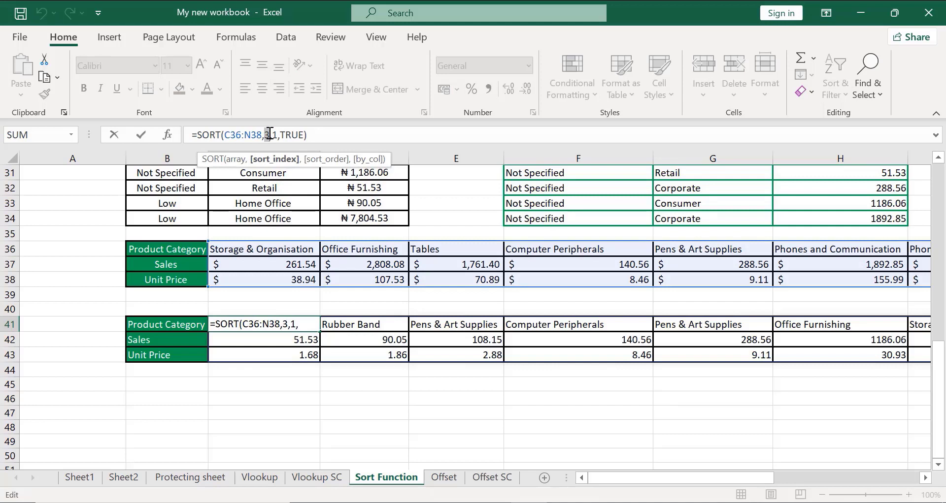
{"action": "key", "text": "BackSpace"}
{"action": "type", "text": "1"}
{"action": "key", "text": "Return"}
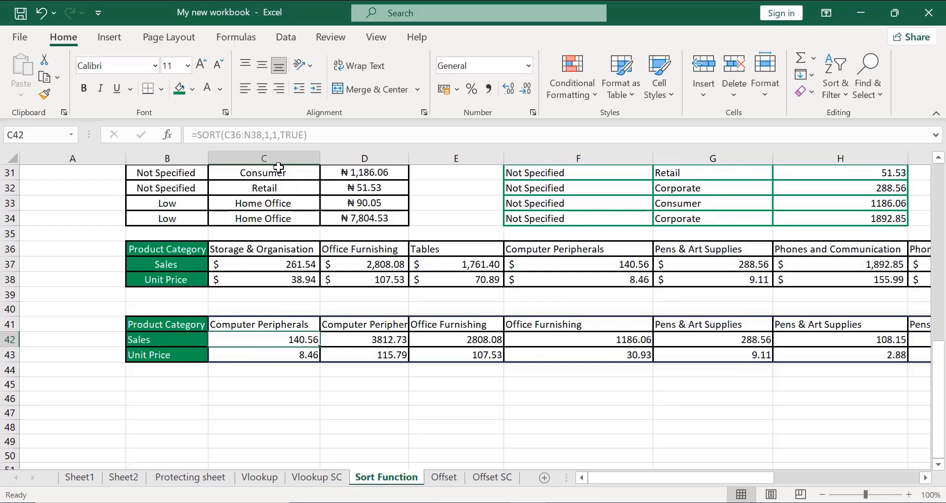
Return the sort index in the C41 SORT formula to 3 so the columns are sorted by Unit Price.
{"action": "left_click", "coordinate": [274, 135]}
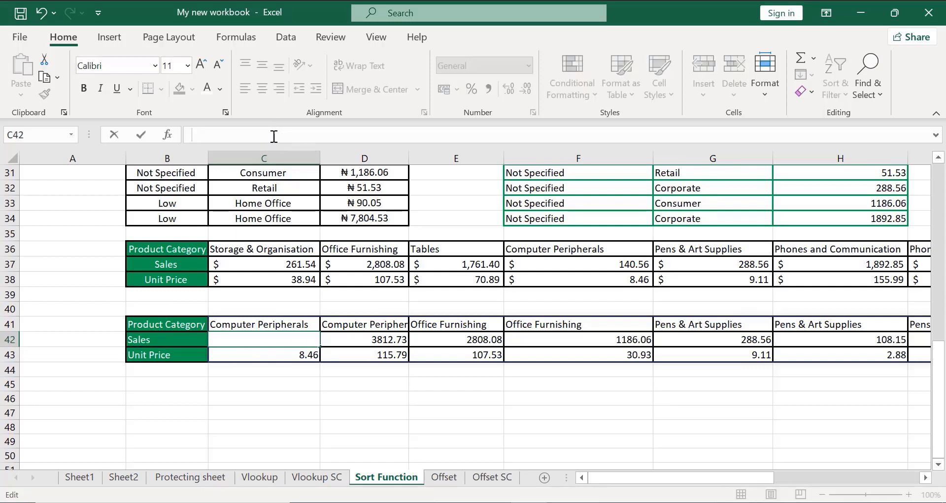
{"action": "left_click", "coordinate": [252, 325]}
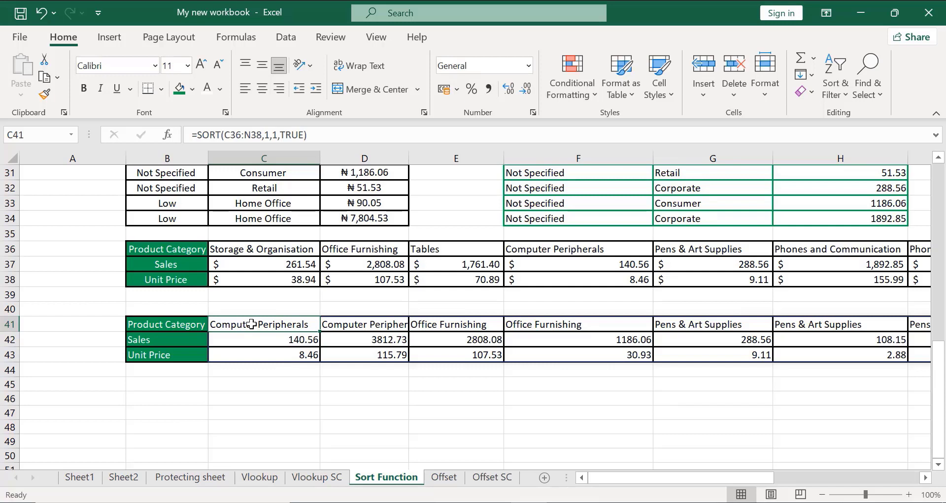
{"action": "left_click", "coordinate": [269, 136]}
{"action": "key", "text": "Delete"}
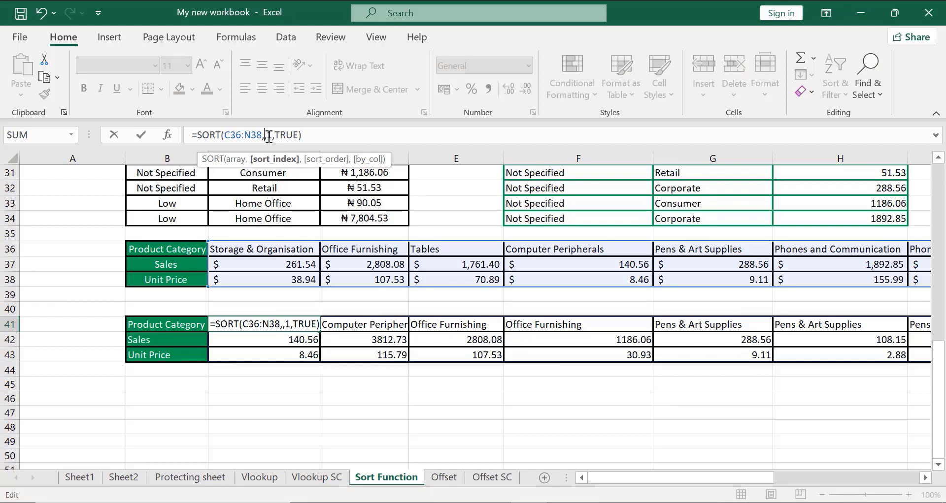
{"action": "type", "text": "3"}
{"action": "key", "text": "Return"}
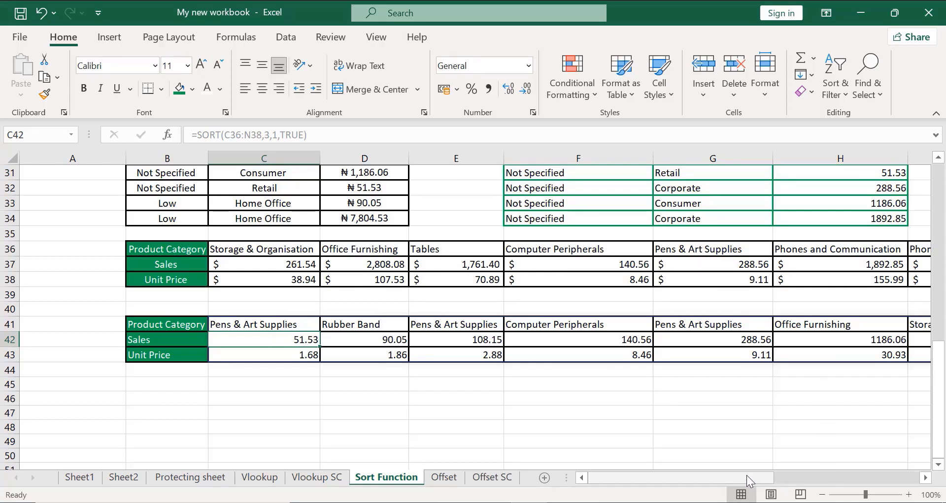
Change the by-column argument of the C41 SORT formula to FALSE so the array is sorted by row.
{"action": "left_click_drag", "start_coordinate": [747, 475], "coordinate": [872, 480]}
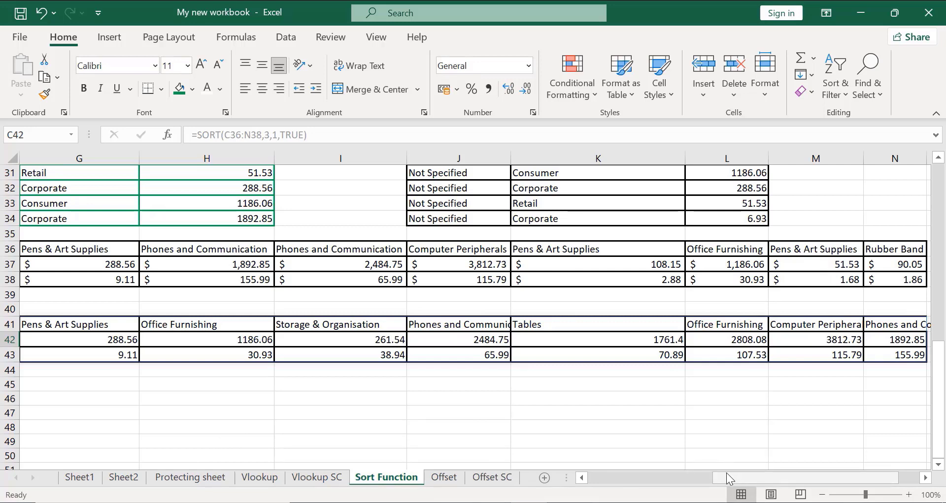
{"action": "left_click_drag", "start_coordinate": [729, 478], "coordinate": [601, 480]}
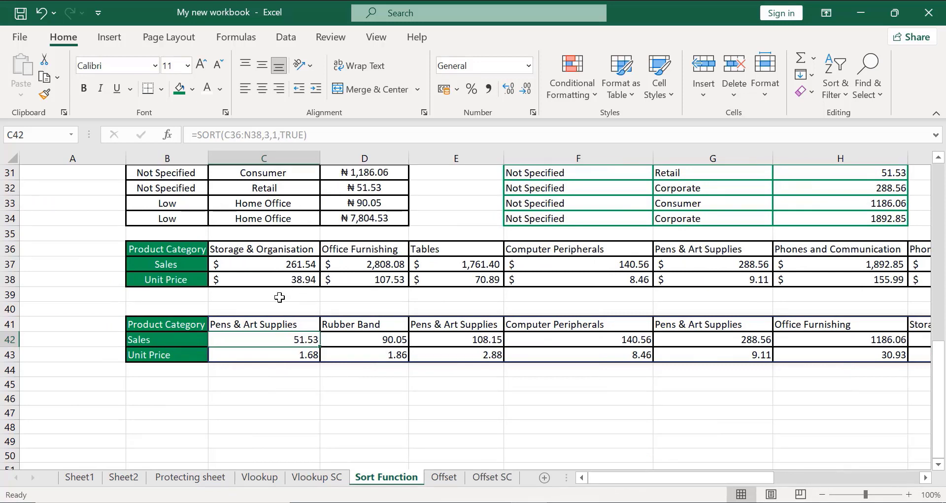
{"action": "left_click", "coordinate": [361, 318]}
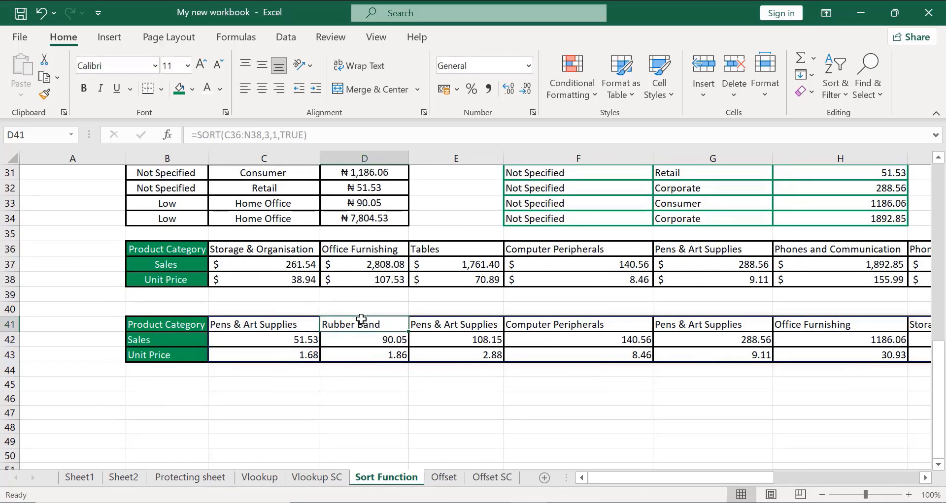
{"action": "left_click", "coordinate": [279, 321]}
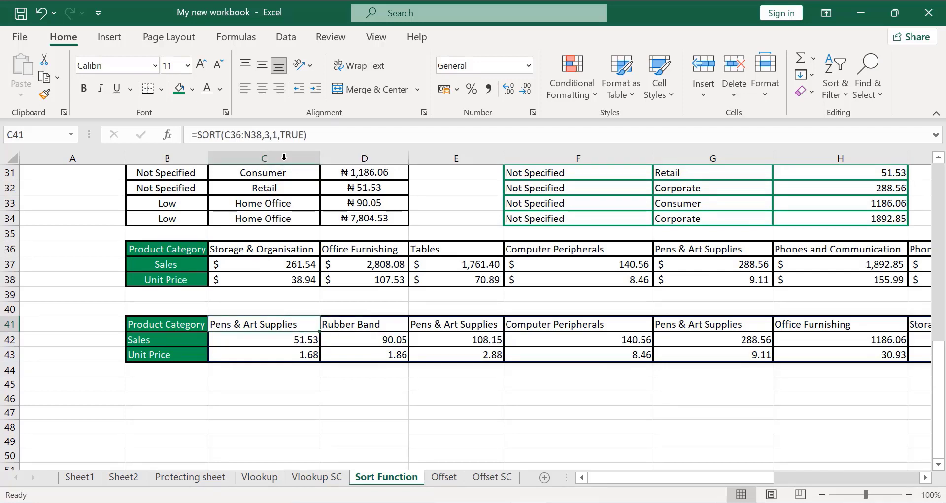
{"action": "left_click", "coordinate": [301, 136]}
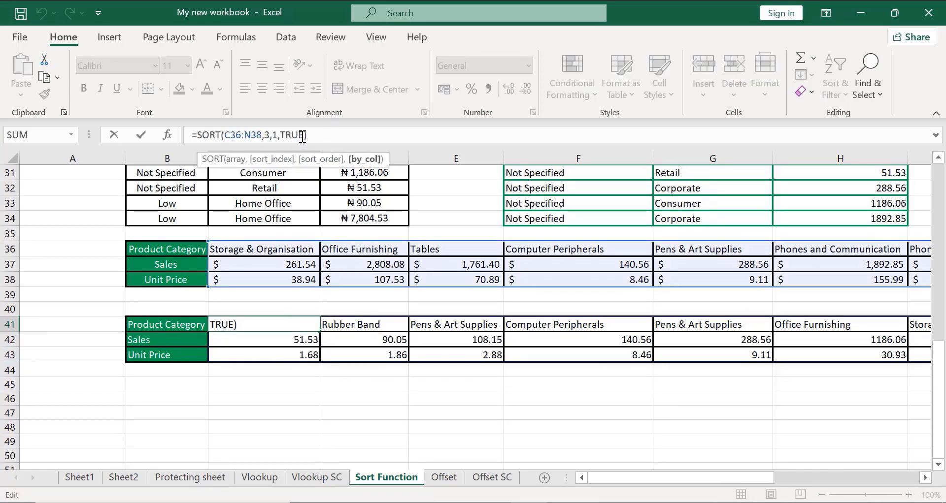
{"action": "key", "text": "BackSpace"}
{"action": "key", "text": "BackSpace"}
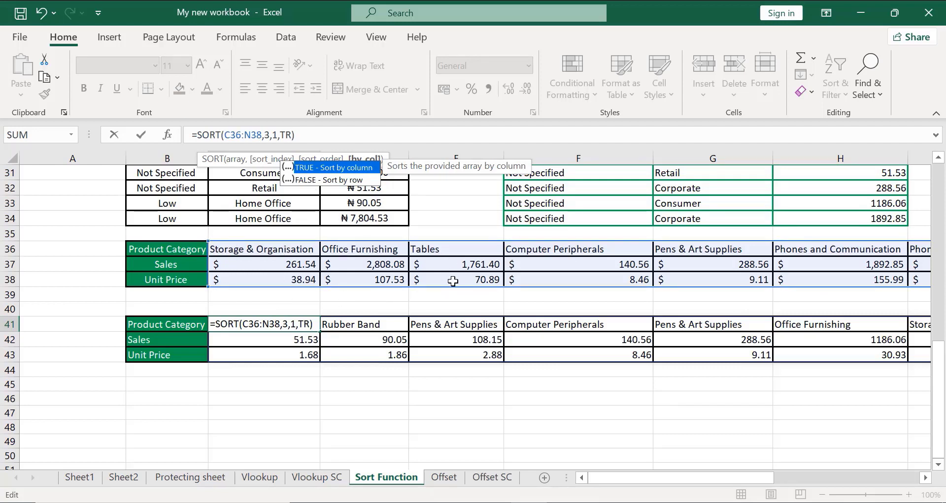
{"action": "double_click", "coordinate": [323, 182]}
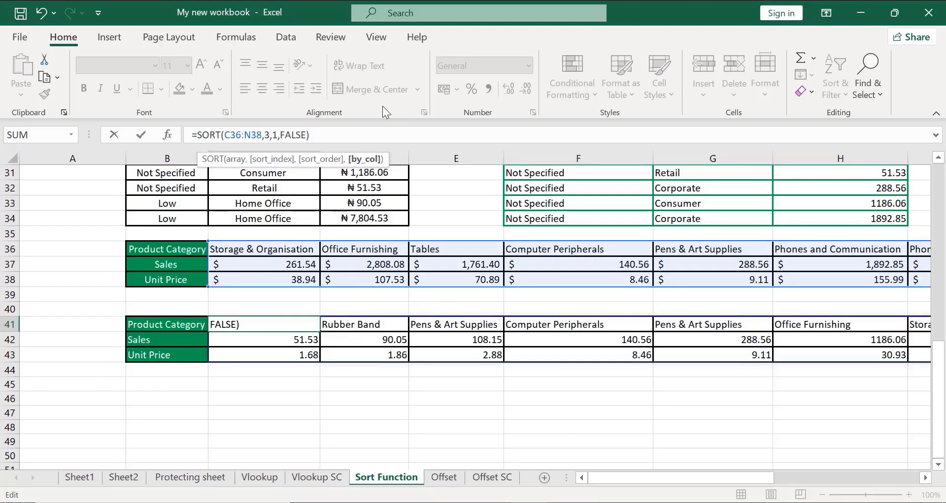
{"action": "left_click", "coordinate": [340, 131]}
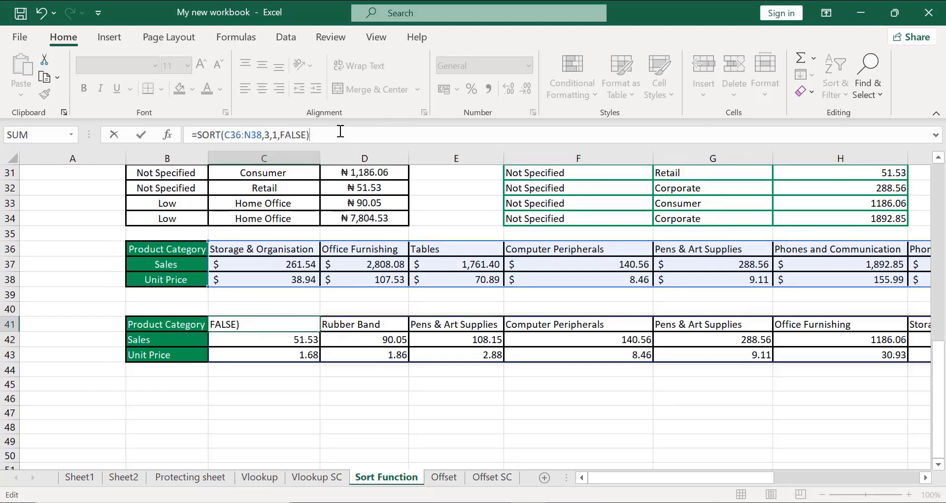
{"action": "key", "text": "Return"}
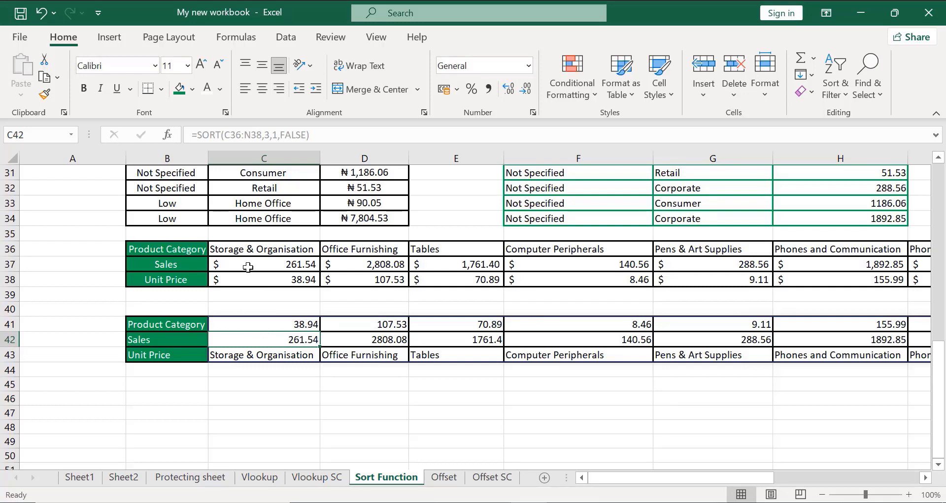
Set the by-column argument of the C41 SORT formula back to TRUE to sort by column.
{"action": "left_click", "coordinate": [279, 322]}
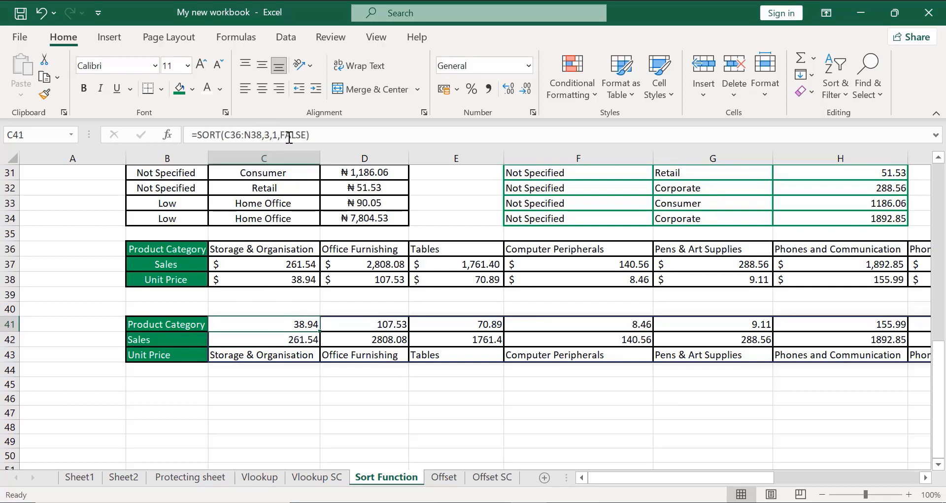
{"action": "left_click", "coordinate": [307, 135]}
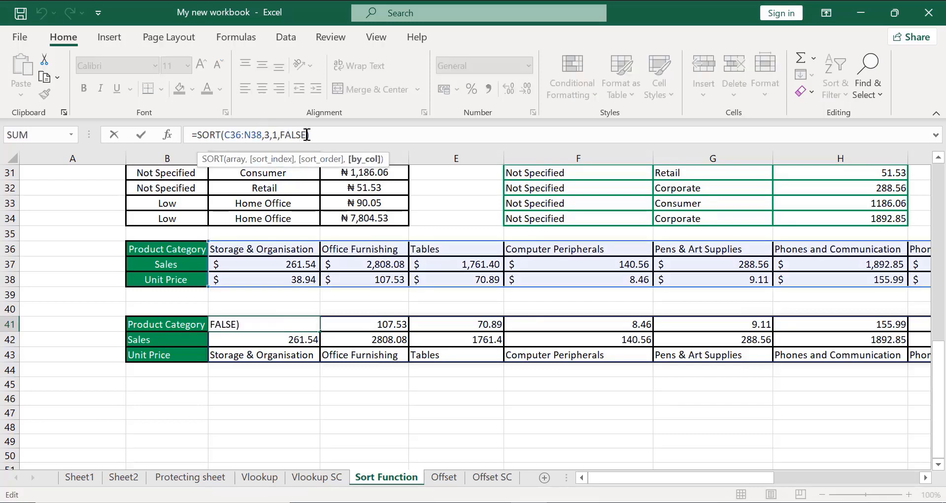
{"action": "key", "text": "BackSpace"}
{"action": "key", "text": "BackSpace"}
{"action": "key", "text": "BackSpace"}
{"action": "key", "text": "BackSpace"}
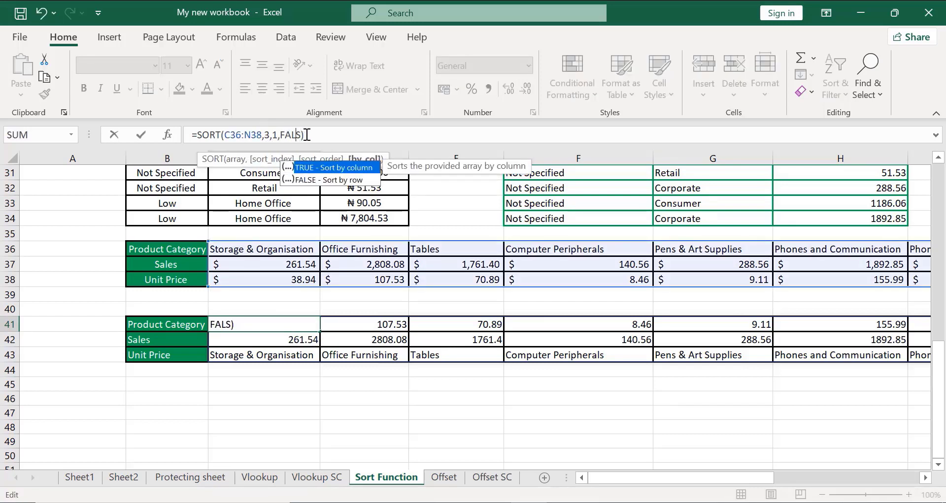
{"action": "left_click", "coordinate": [310, 166]}
{"action": "double_click", "coordinate": [309, 165]}
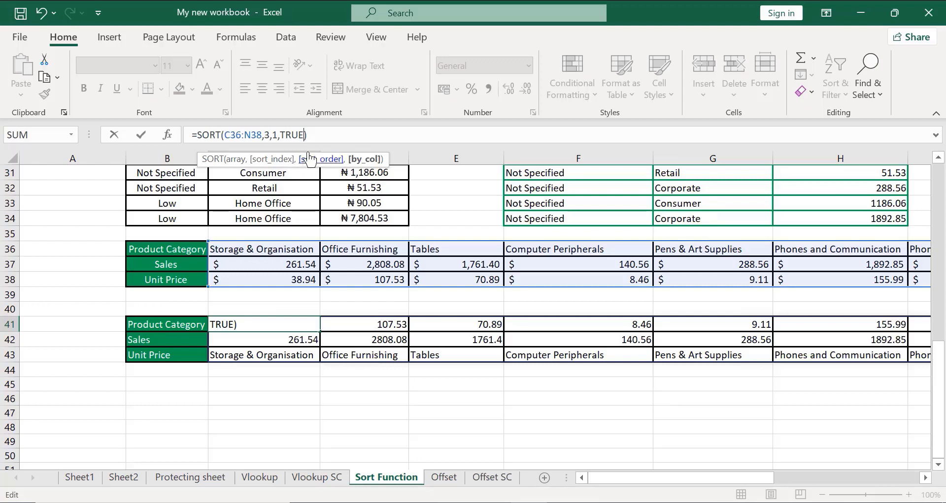
{"action": "left_click", "coordinate": [314, 136]}
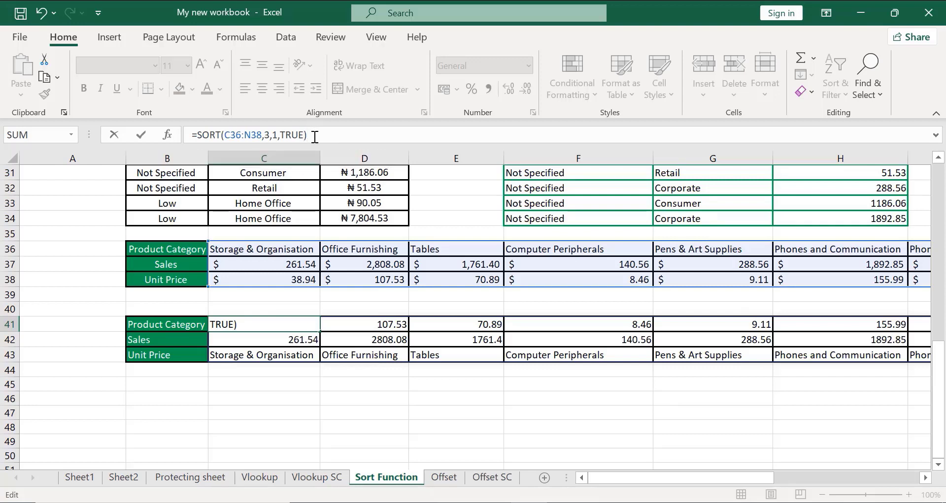
{"action": "key", "text": "Return"}
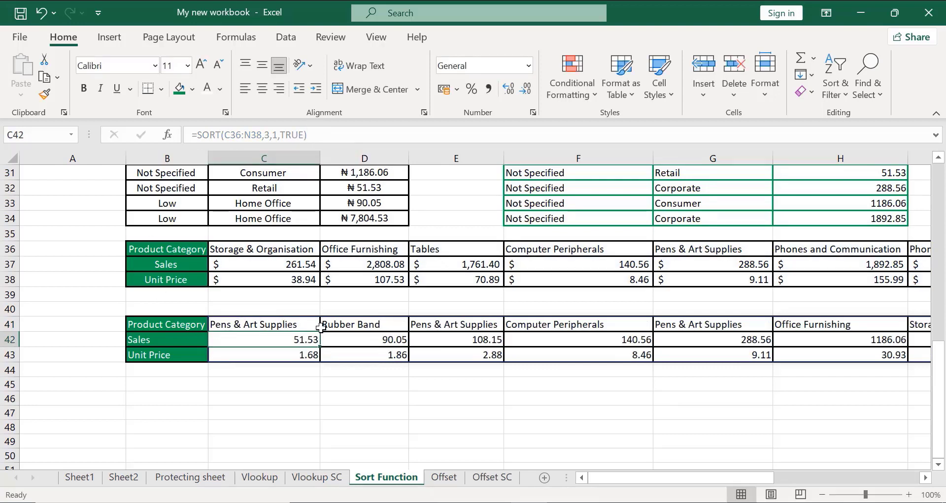